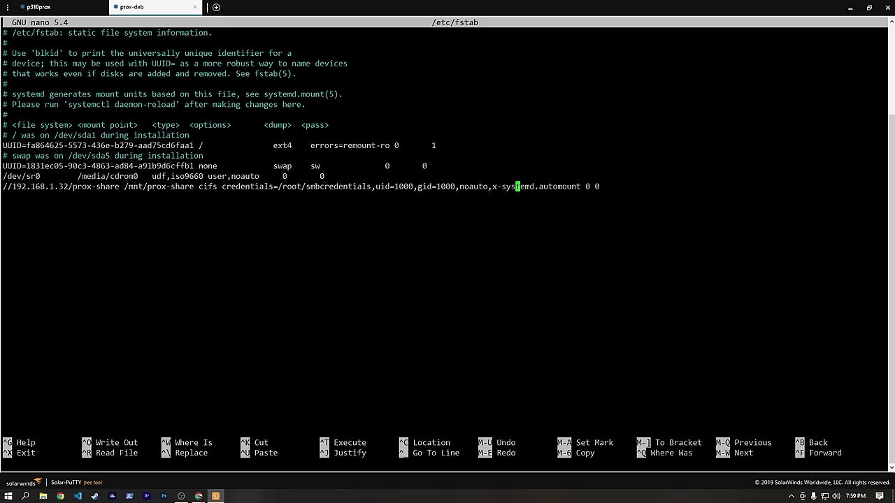
- Read through the rest of the //192.168.1.32/prox-share mount entry in /etc/fstab and close the file
key(Right)
key(Right)
key(Right)
key(Right)
key(Right)
key(Right)
key(Right)
key(Right)
key(Right)
key(Right)
key(Right)
key(Right)
key(Right)
key(Right)
key(Right)
key(Right)
key(Right)
key(Right)
key(Right)
key(Right)
key(Right)
key(Right)
key(Right)
key(Right)
key(Right)
key(Right)
key(Right)
key(Right)
key(Right)
key(Right)
key(ctrl+x)
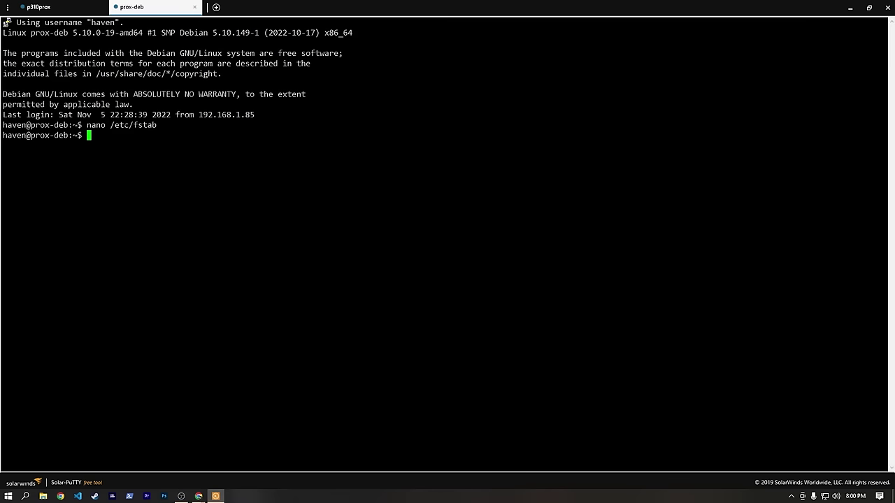
- List the contents of the mounted share folder /mnt/prox-share/
text(ls /m)
text(nt/)
text(p)
key(Tab)
key(Return)
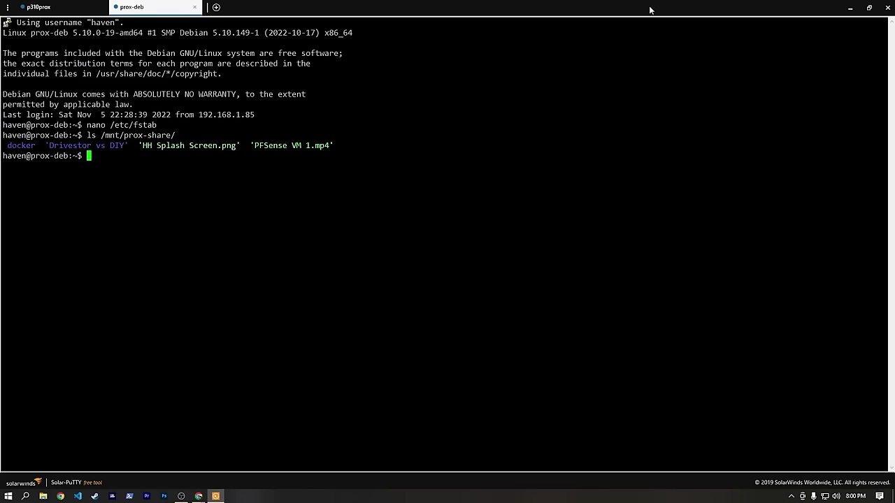
- Switch to Portainer in the browser and examine the wireguard container's host and container port mapping
click(849, 7)
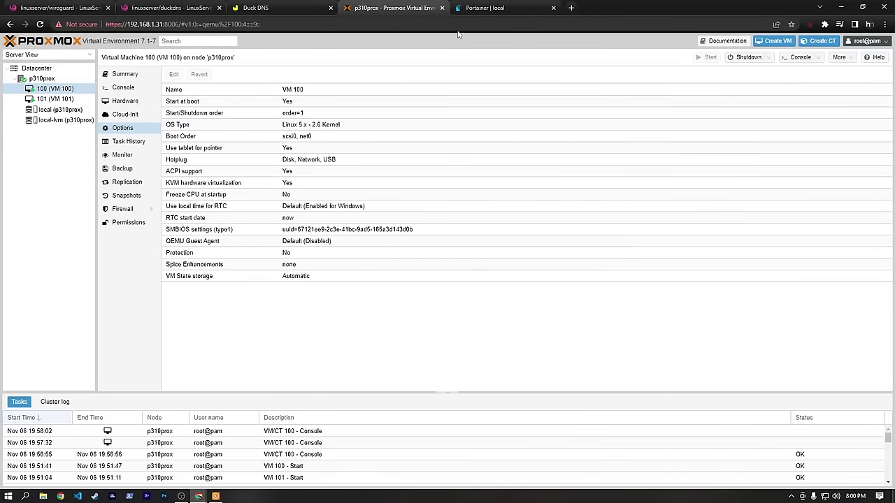
click(493, 10)
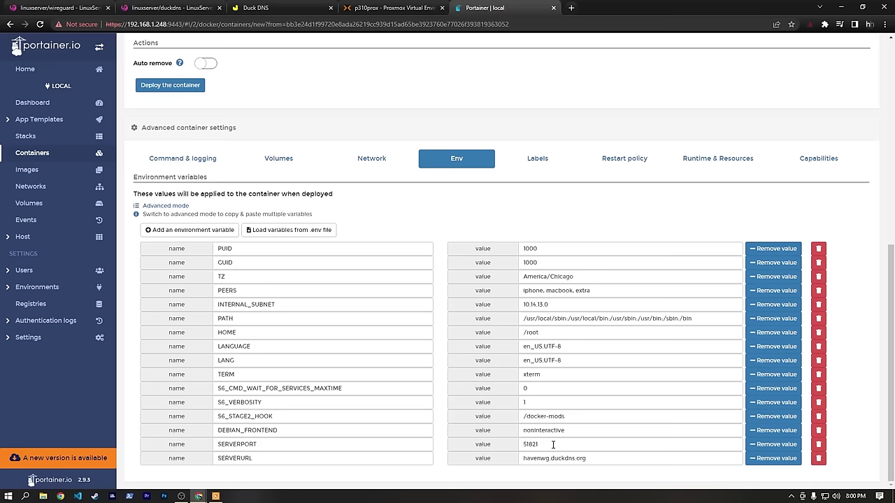
scroll(480, 453, up, 5)
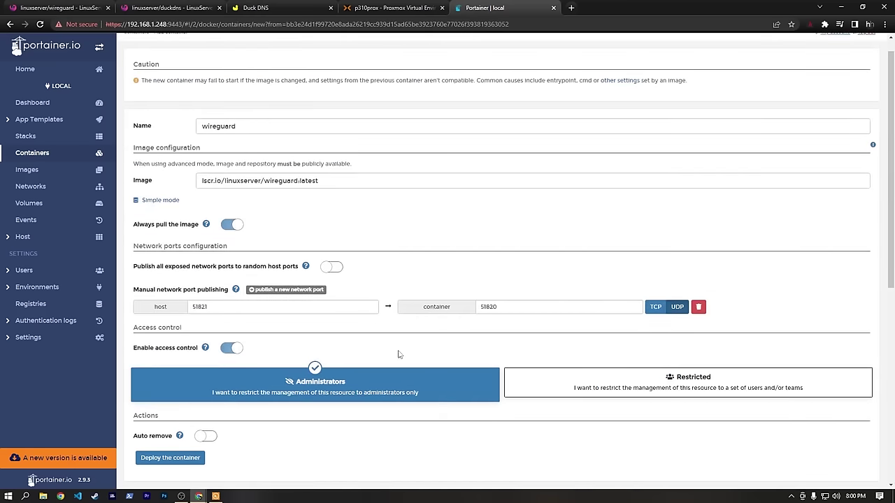
click(195, 307)
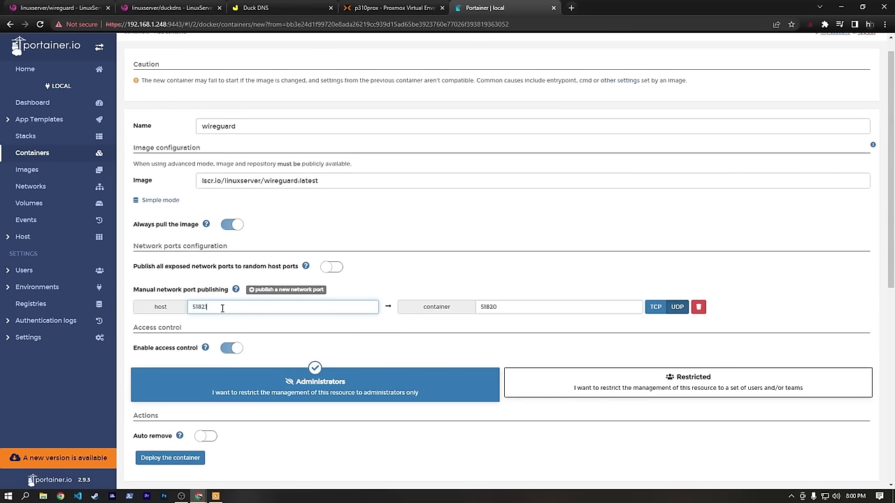
click(513, 306)
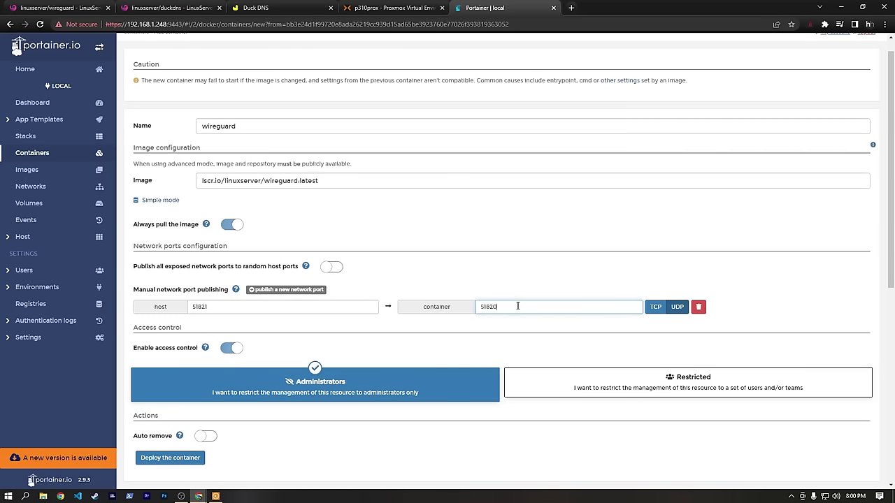
scroll(519, 308, down, 3)
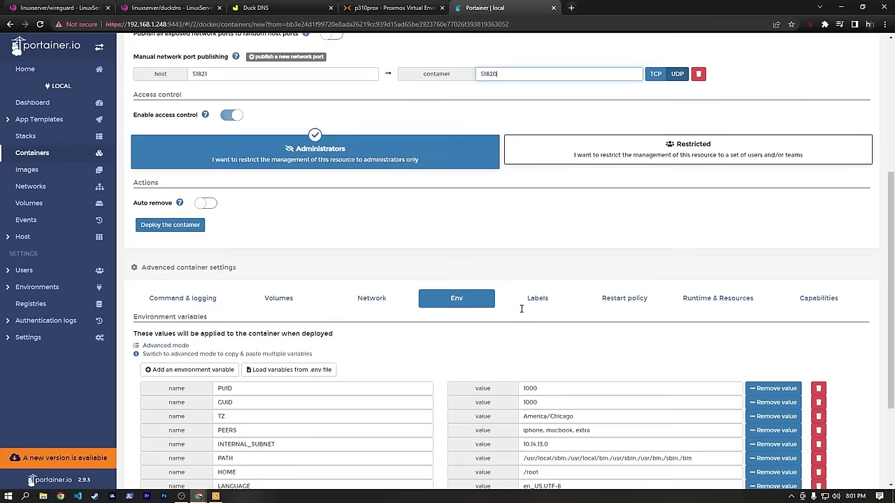
scroll(521, 313, up, 2)
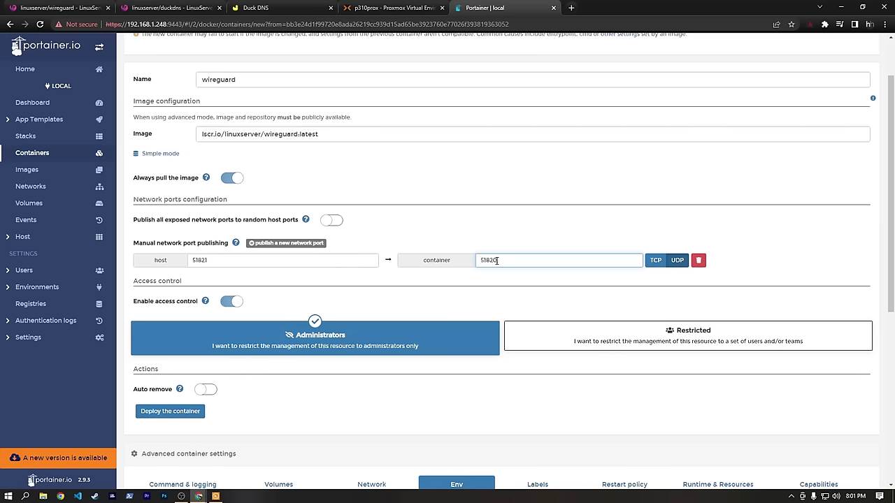
scroll(511, 260, down, 3)
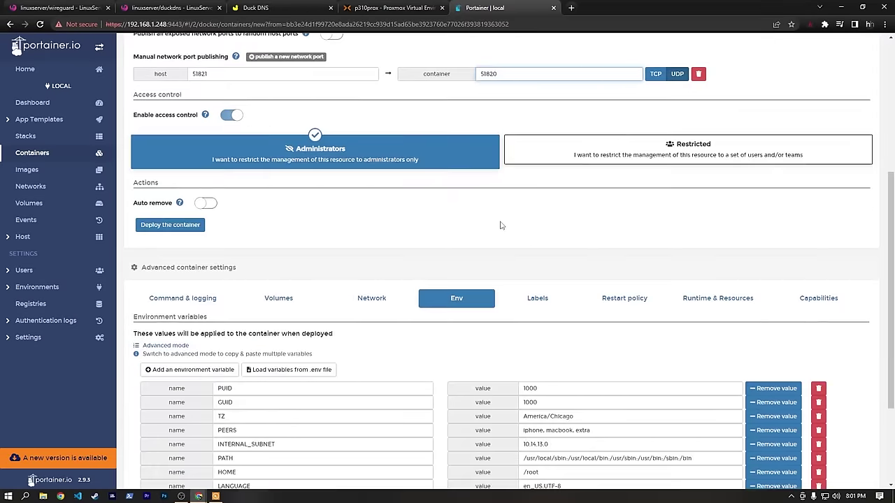
scroll(501, 294, up, 4)
double_click(503, 307)
click(505, 309)
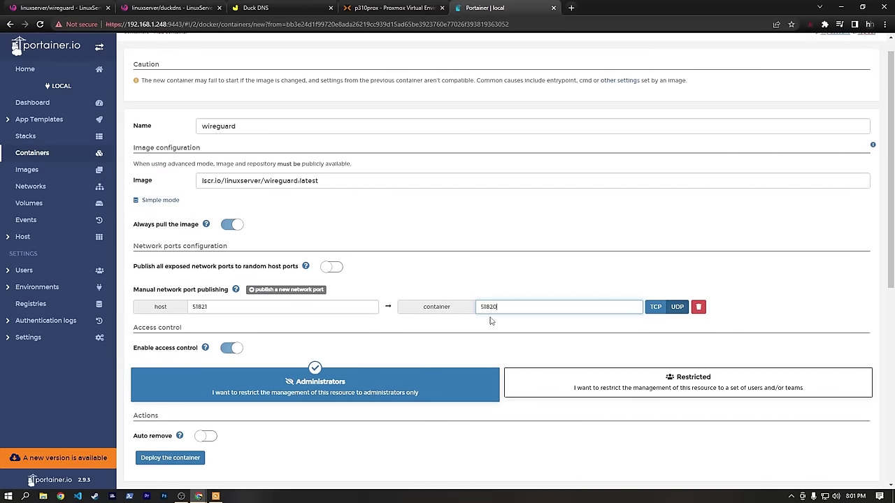
- Examine the SERVERURL environment variable and its value in the wireguard container's settings
scroll(455, 321, down, 5)
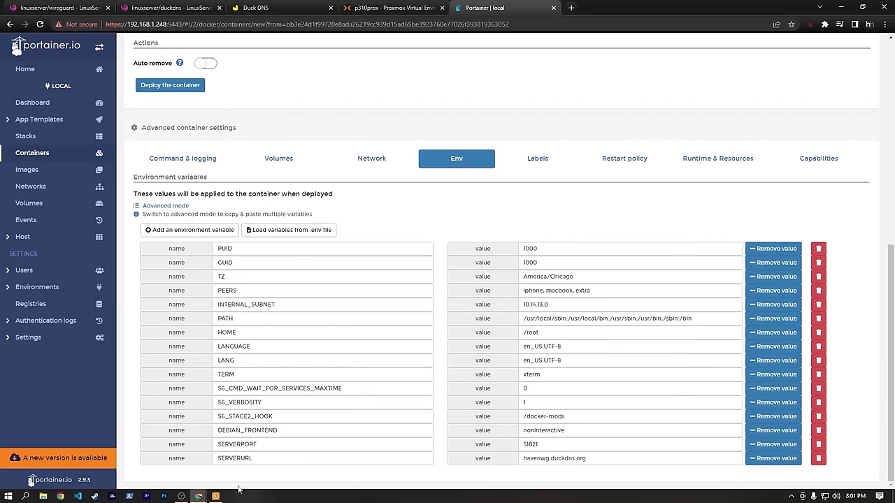
drag(218, 458, 259, 458)
click(260, 459)
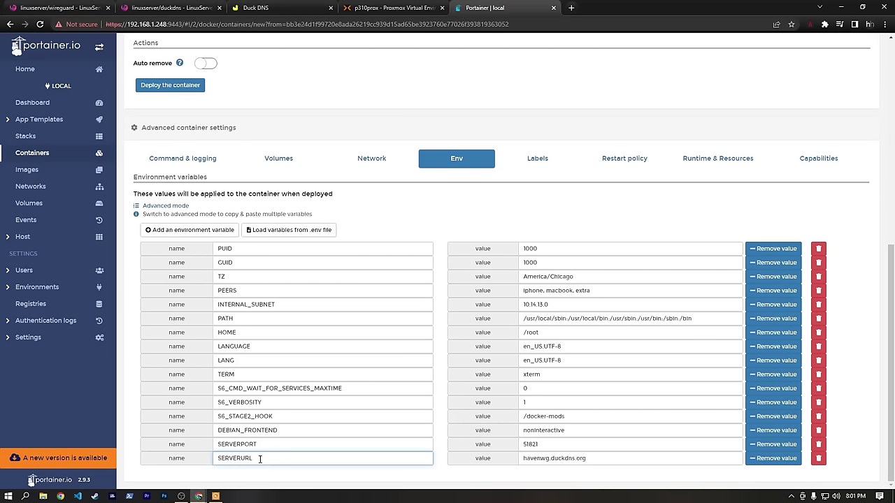
click(527, 458)
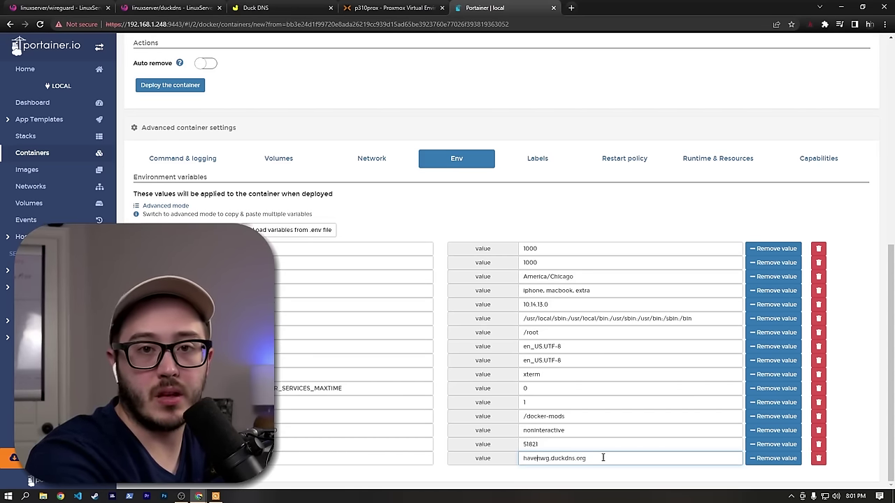
text(n)
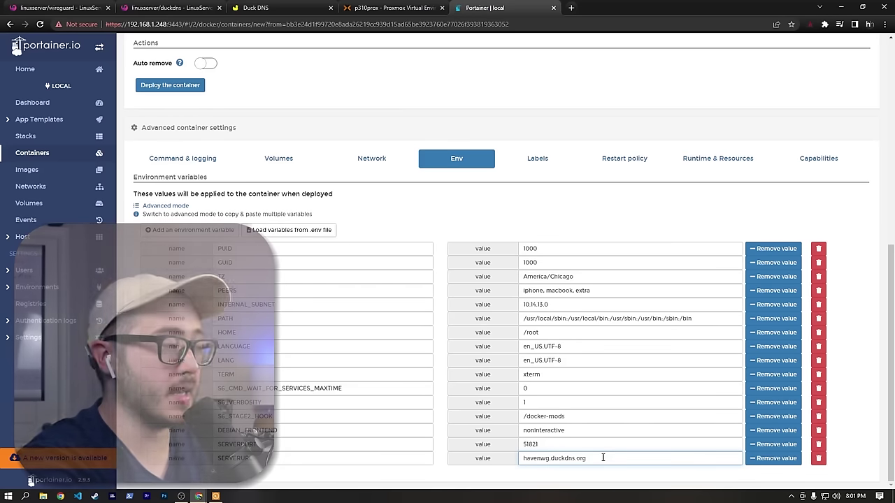
drag(587, 459, 510, 460)
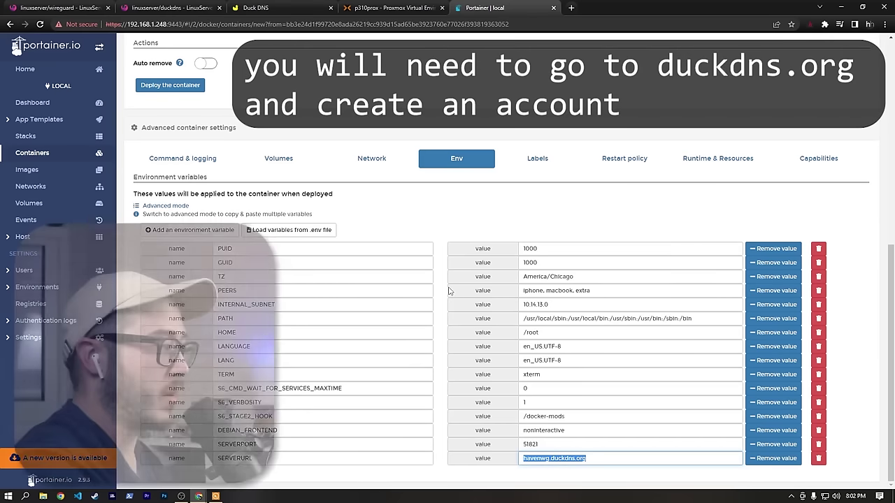
- Open the Duck DNS account page, examine the havenwg domain entry, and reload the page
click(278, 7)
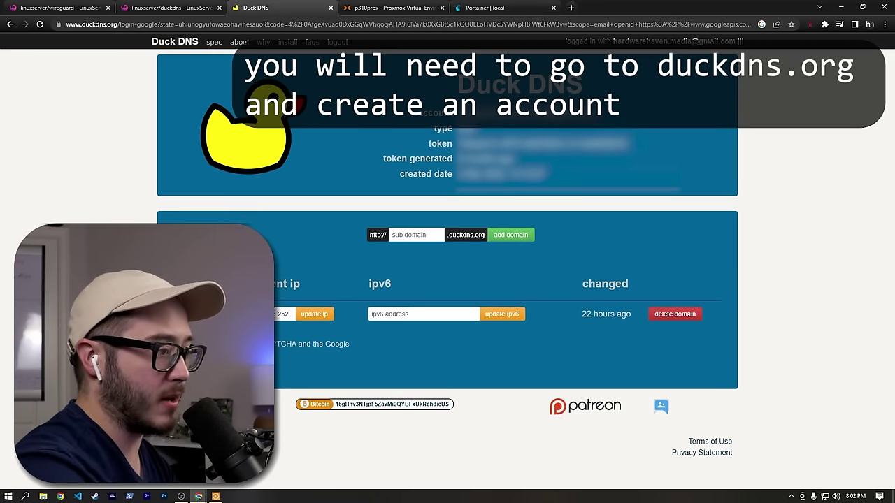
drag(179, 314, 229, 312)
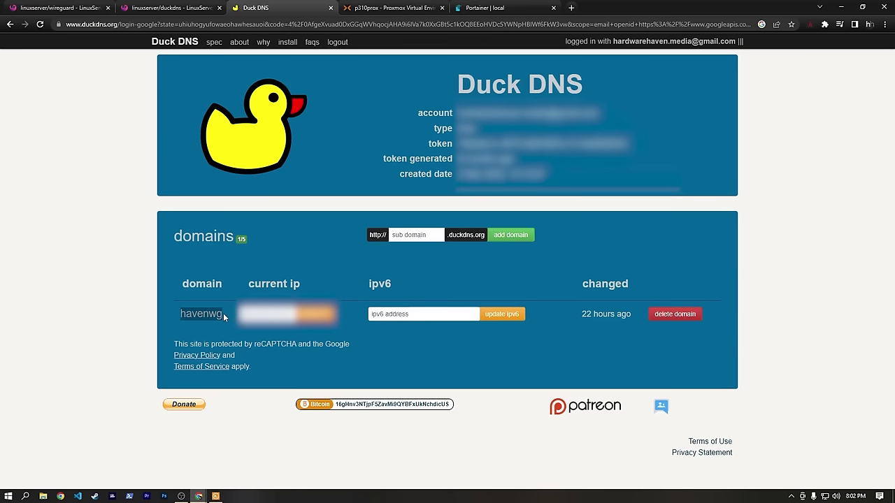
click(222, 313)
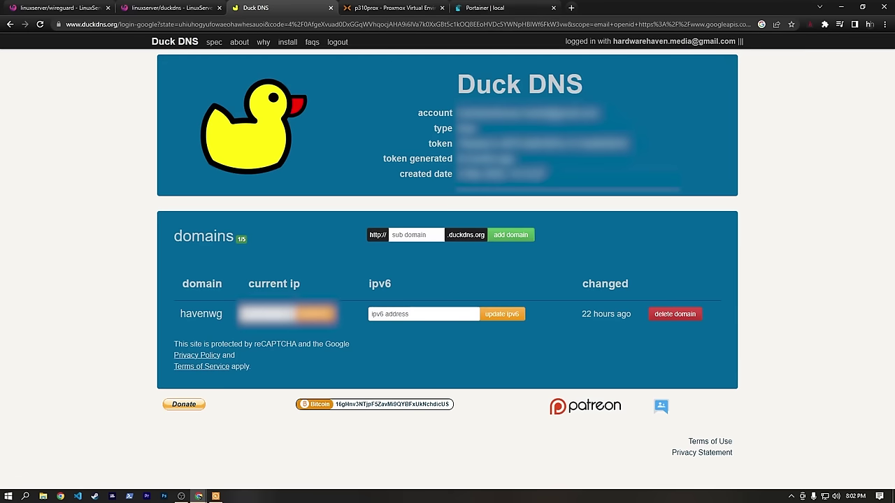
key(F5)
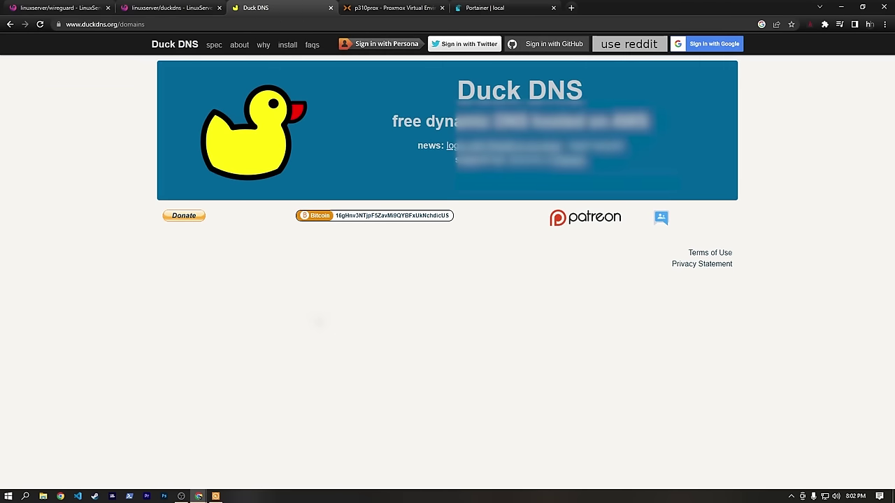
key(alt+Left)
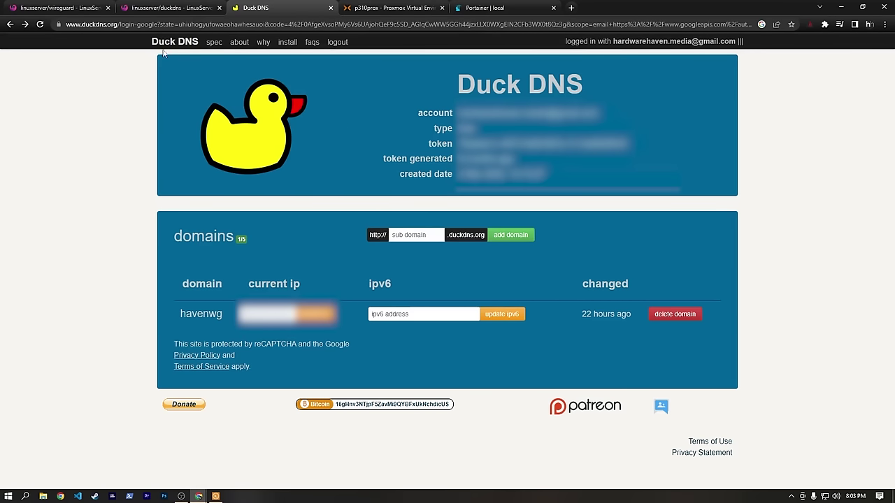
- Open the linuxserver/duckdns documentation at its docker cli usage example and place it in a separate window beside Portainer
click(165, 9)
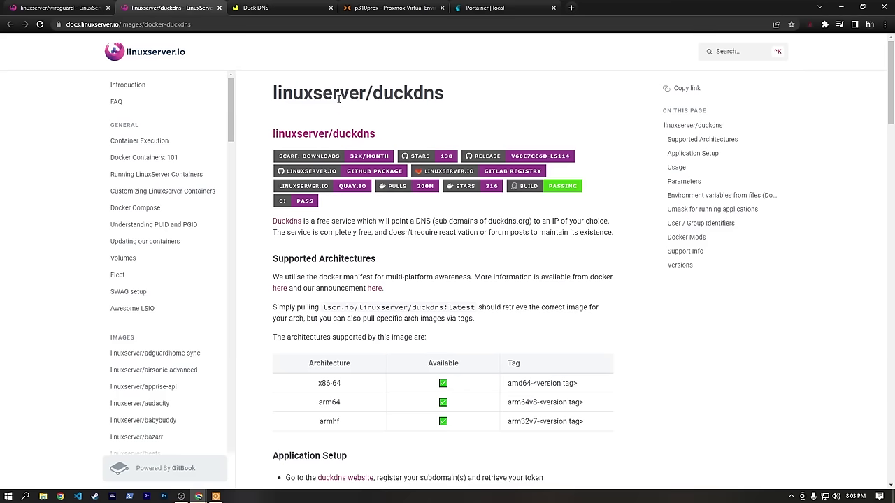
scroll(398, 93, down, 10)
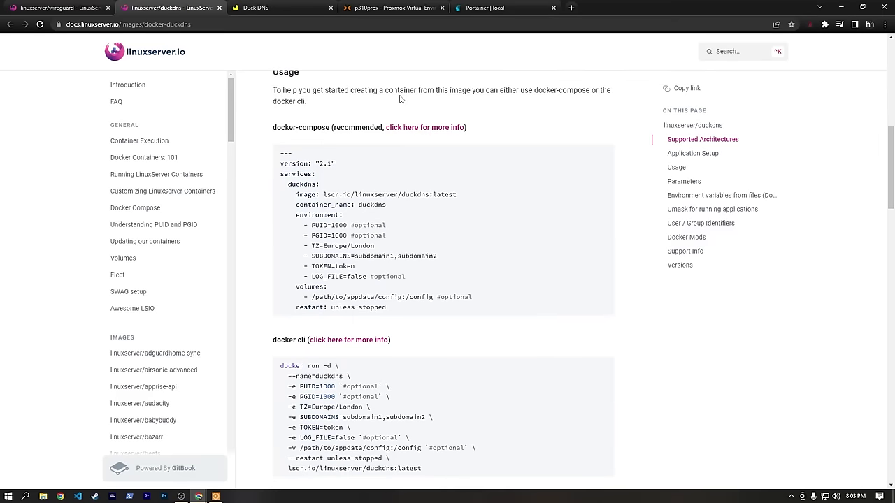
scroll(400, 105, down, 2)
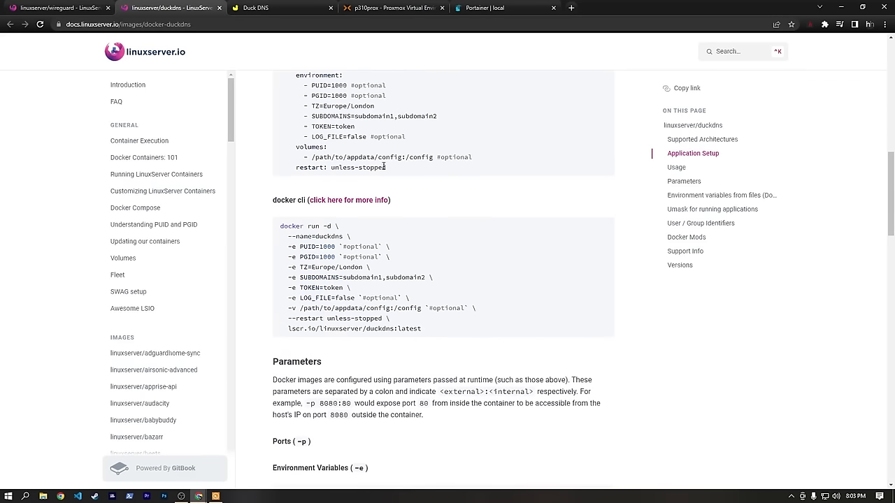
scroll(383, 165, down, 1)
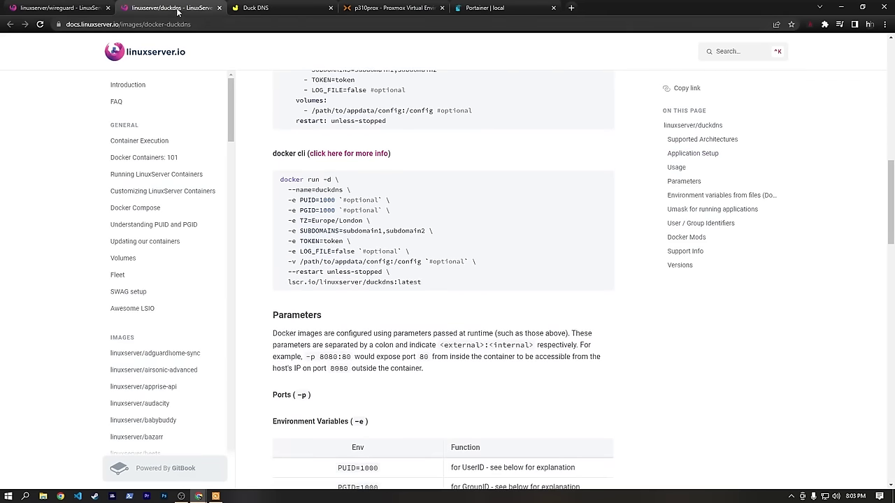
drag(178, 8, 2, 174)
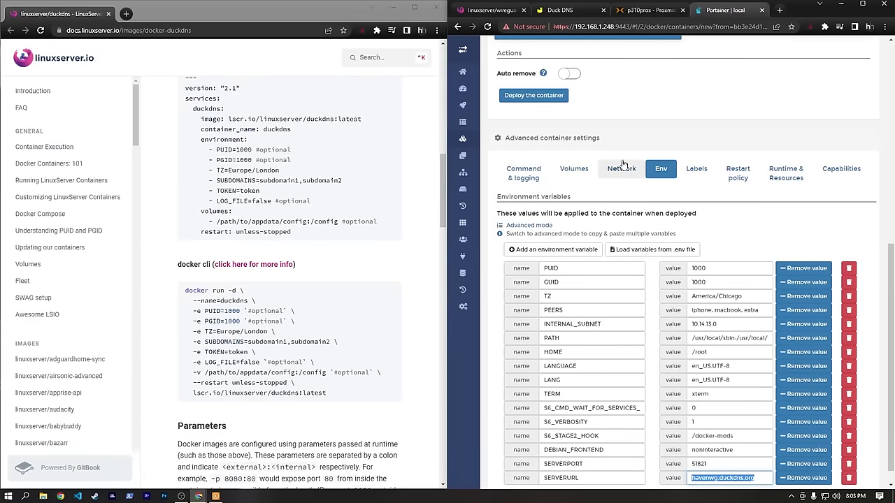
- Leave the wireguard form for Portainer's container list and add a new container named duckdns
scroll(622, 164, up, 15)
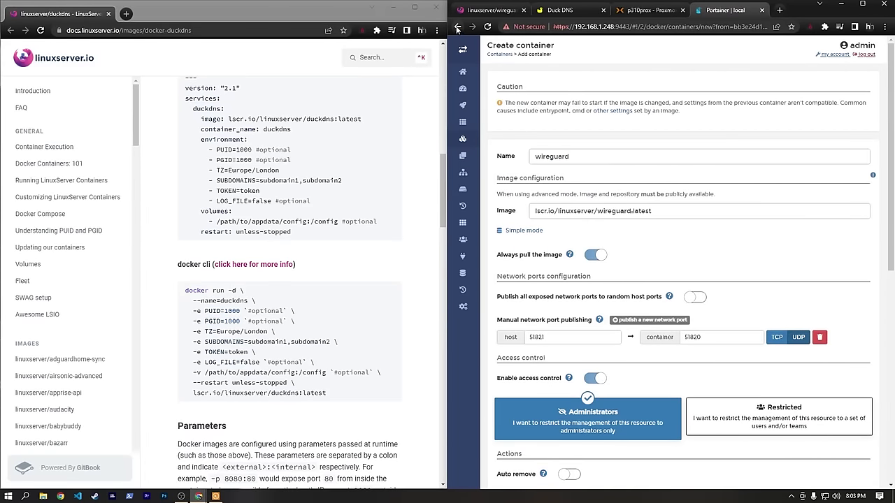
click(462, 73)
click(539, 160)
click(547, 234)
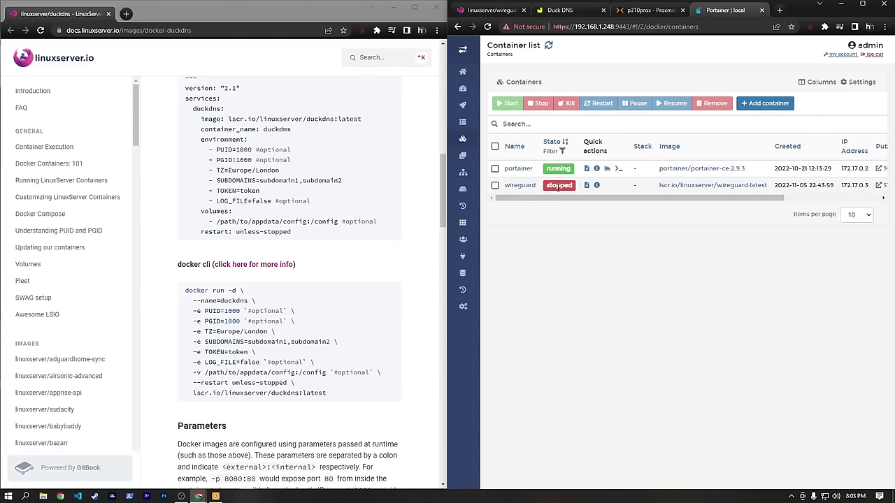
click(766, 104)
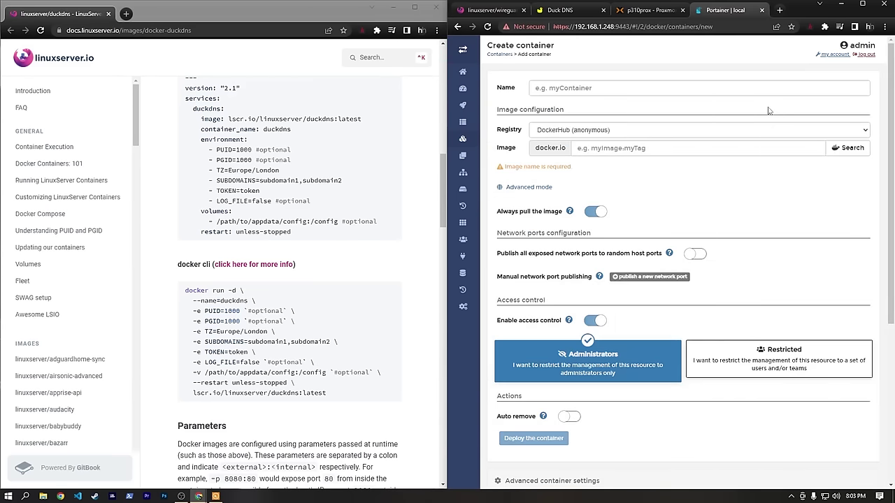
click(559, 89)
text(d)
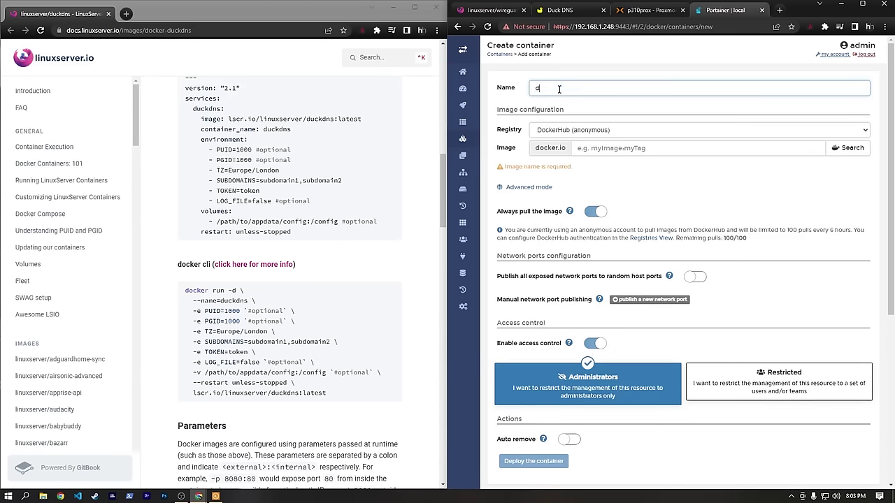
text(uckdns)
key(Tab)
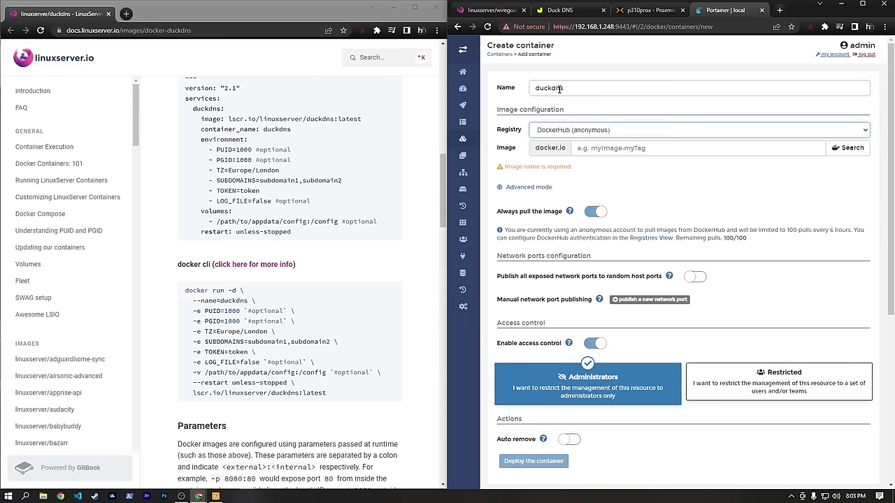
- Copy the image name lscr.io/linuxserver/duckdns:latest from the docker cli example and set it as the new container's image
scroll(302, 313, down, 1)
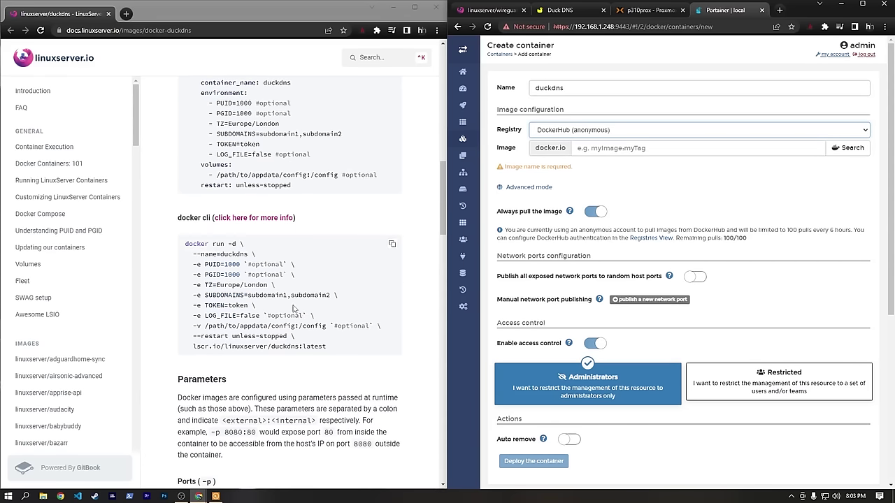
drag(194, 347, 333, 348)
key(ctrl+c)
click(608, 149)
key(ctrl+v)
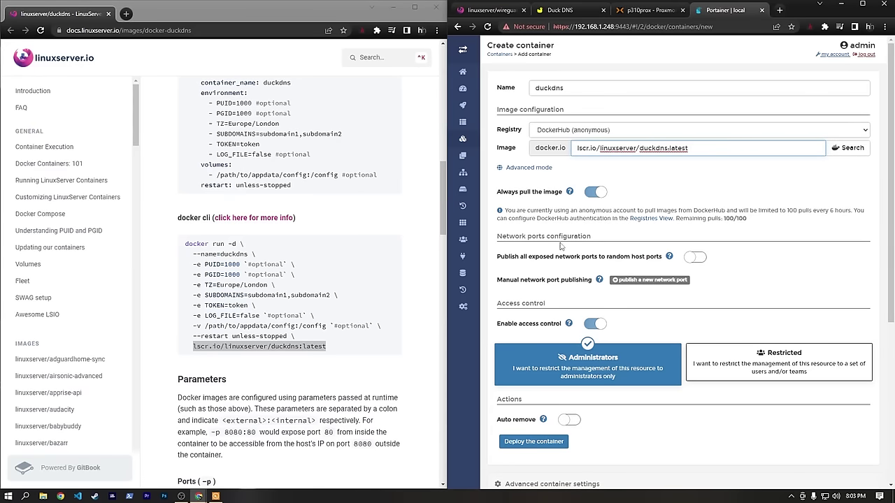
- Add an environment variable PUID with the value 1000 to the duckdns container, copying it from the docker cli example
scroll(536, 267, down, 2)
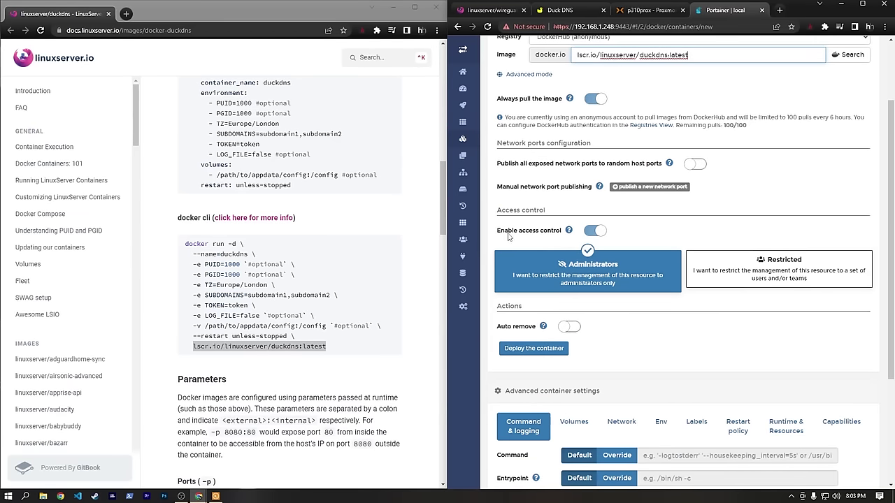
scroll(509, 236, down, 4)
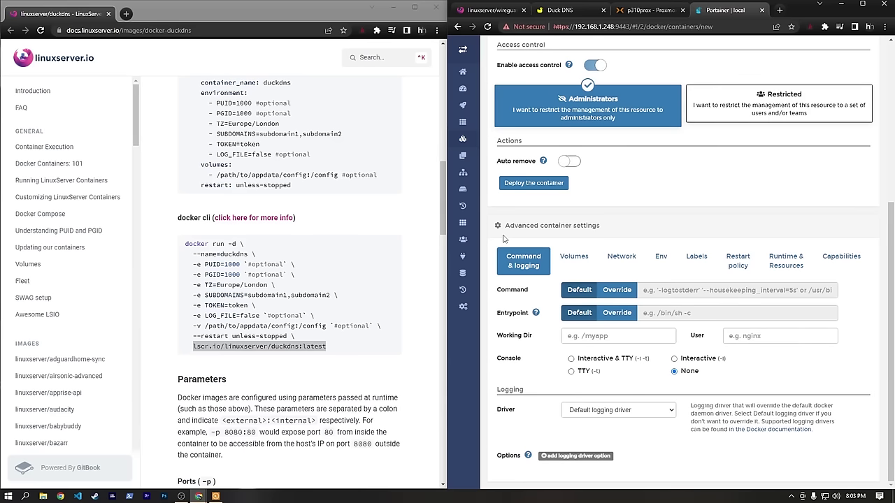
click(662, 256)
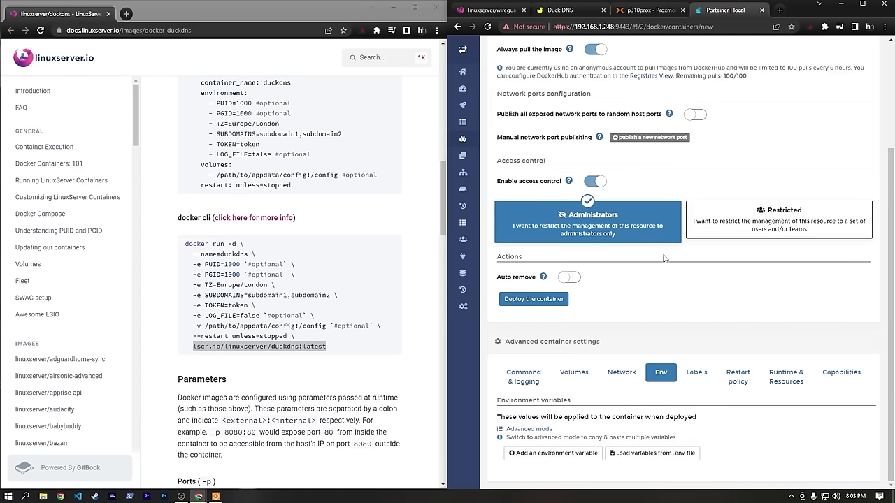
click(206, 264)
drag(206, 264, 241, 264)
key(ctrl+c)
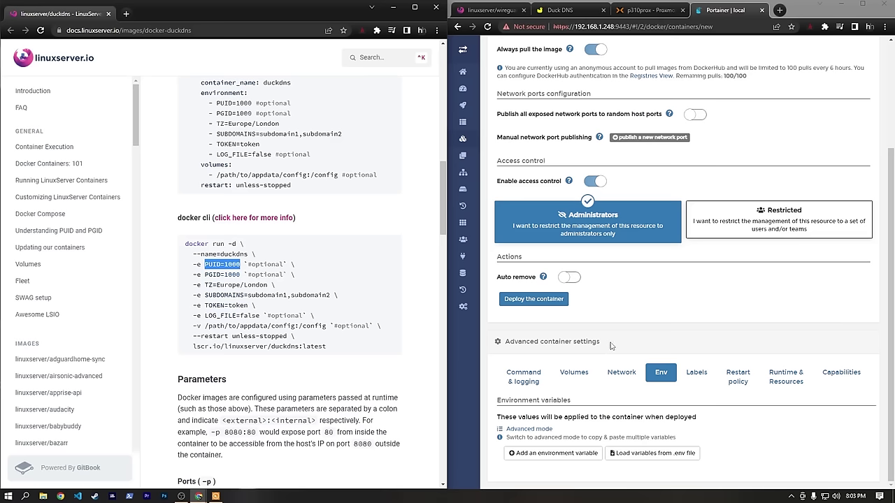
click(552, 453)
scroll(559, 454, down, 1)
click(563, 443)
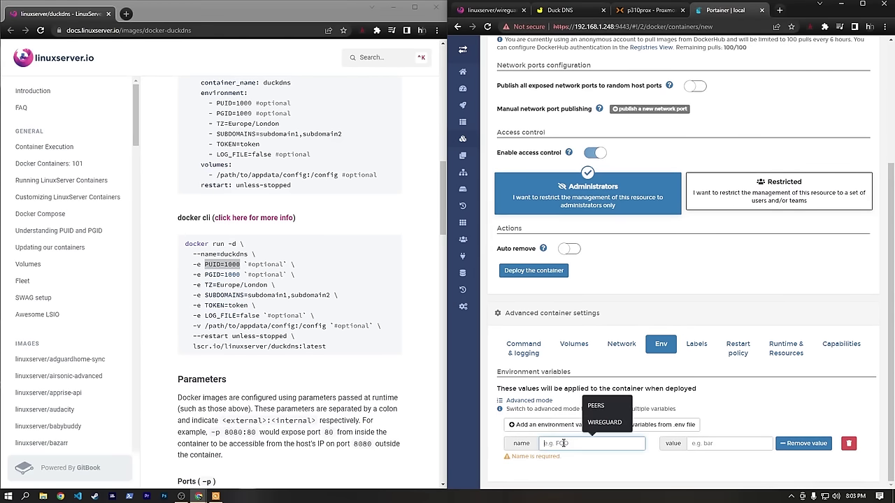
key(ctrl+v)
key(shift+Left)
key(shift+Left)
key(shift+Left)
key(shift+Left)
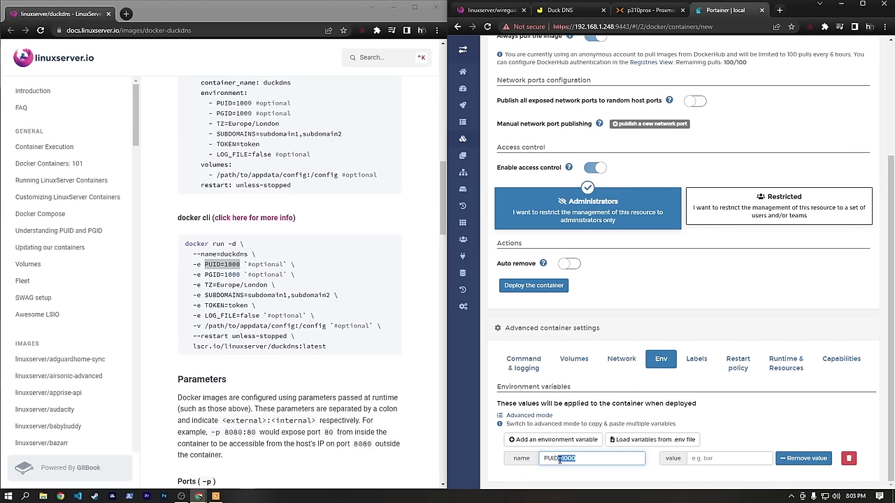
key(ctrl+x)
click(721, 460)
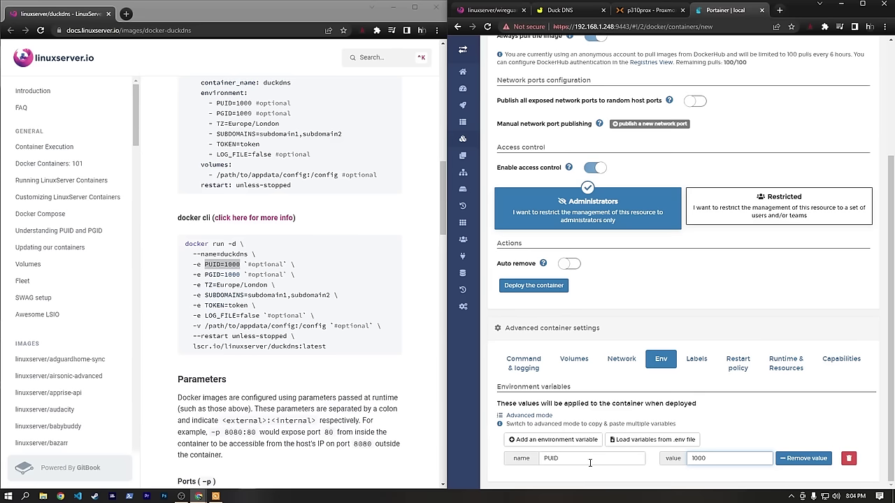
- Add a second environment variable named PGID with the value 1000
click(552, 440)
click(557, 472)
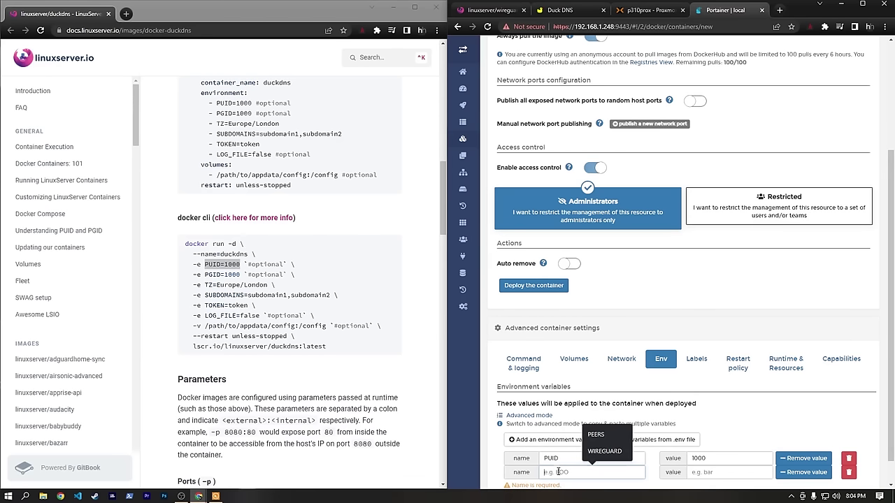
text(PGID)
key(Tab)
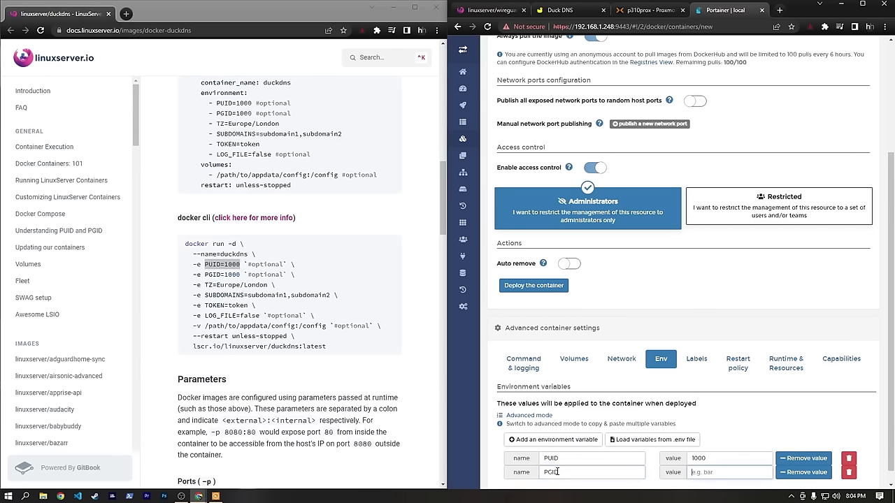
text(1000)
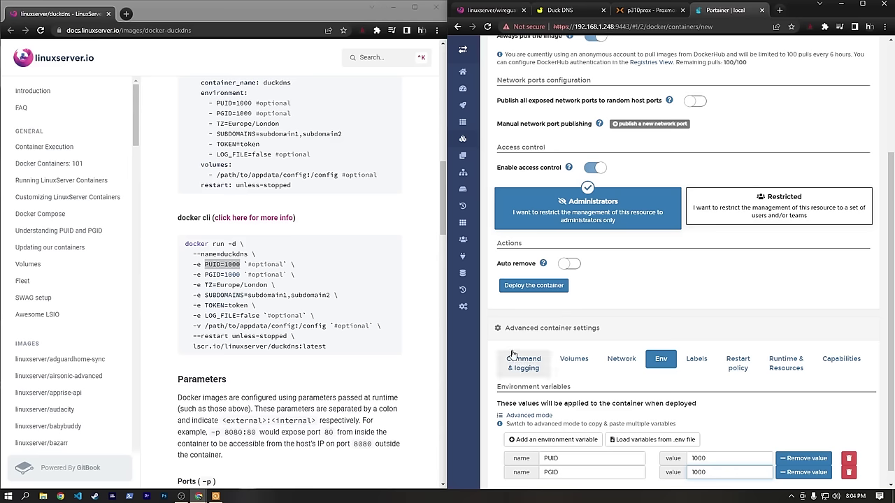
- Add a third environment variable named TZ with the value America/Chicago
click(532, 440)
scroll(582, 423, down, 1)
click(570, 445)
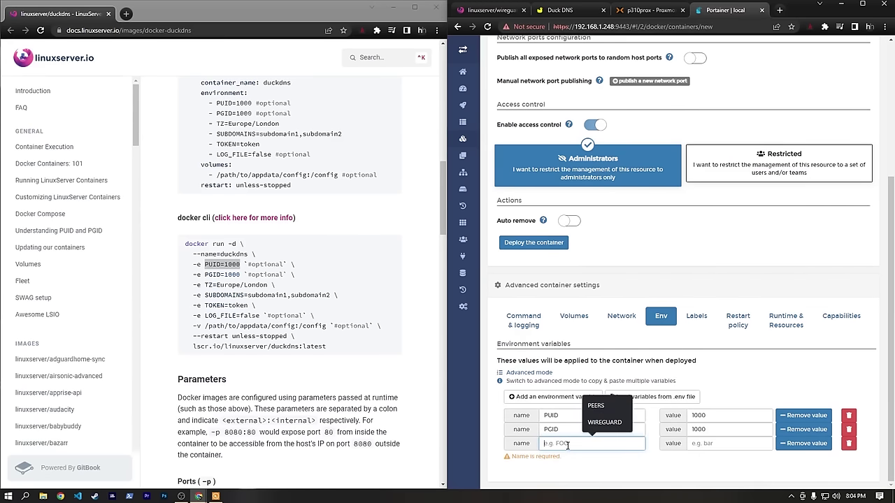
text(TZ)
key(Tab)
text(A)
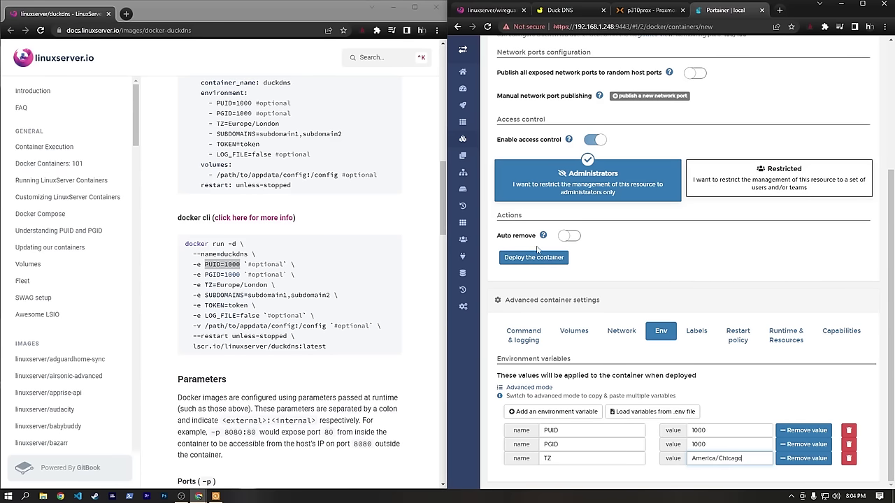
- Add an environment variable SUBDOMAINS, its name copied from the docker cli example, with the value havenwg
click(531, 411)
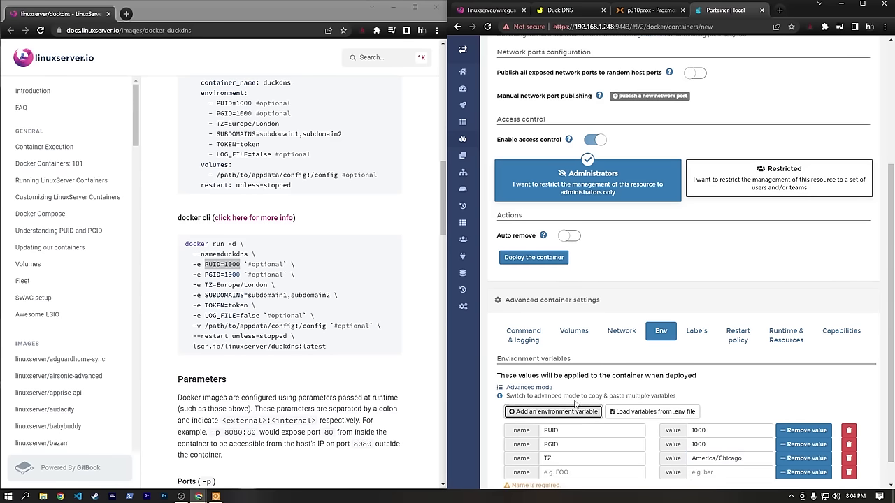
scroll(594, 393, down, 1)
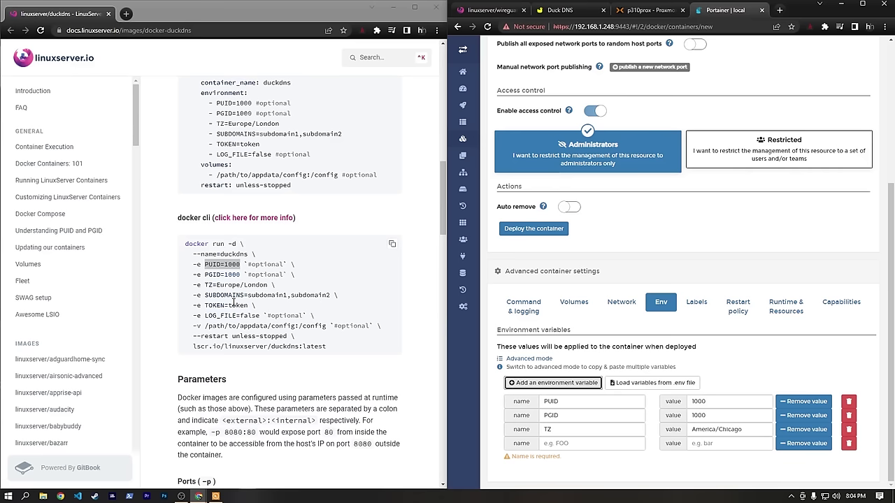
drag(204, 295, 245, 295)
key(ctrl+c)
click(587, 444)
key(ctrl+v)
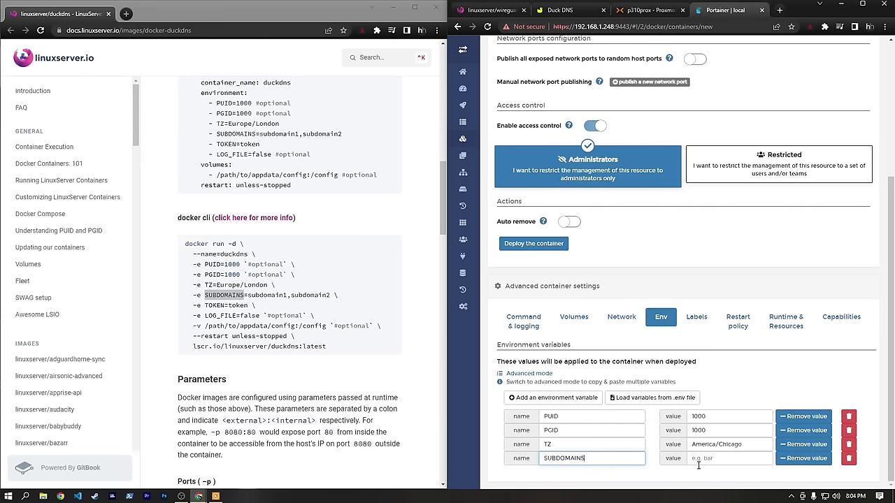
click(707, 459)
text(h)
key(BackSpace)
text(havenwg)
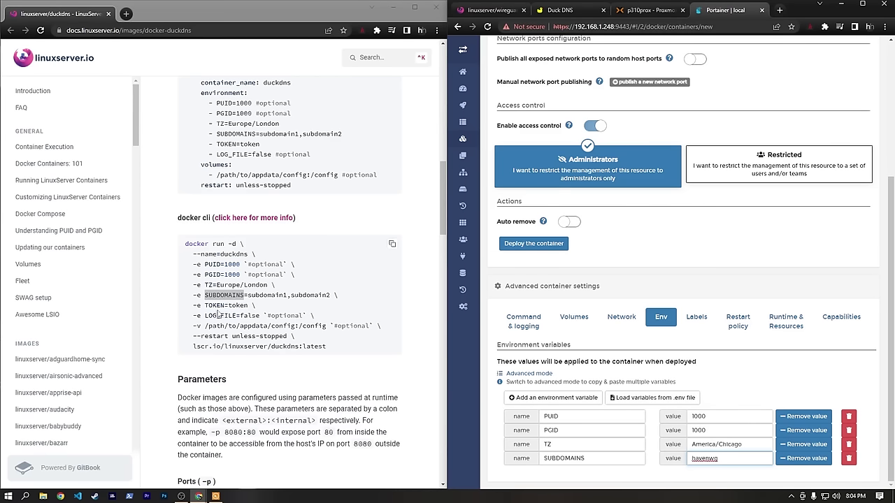
- Add a fifth environment variable and name it TOKEN, copying the name from the docker cli example
drag(205, 306, 223, 305)
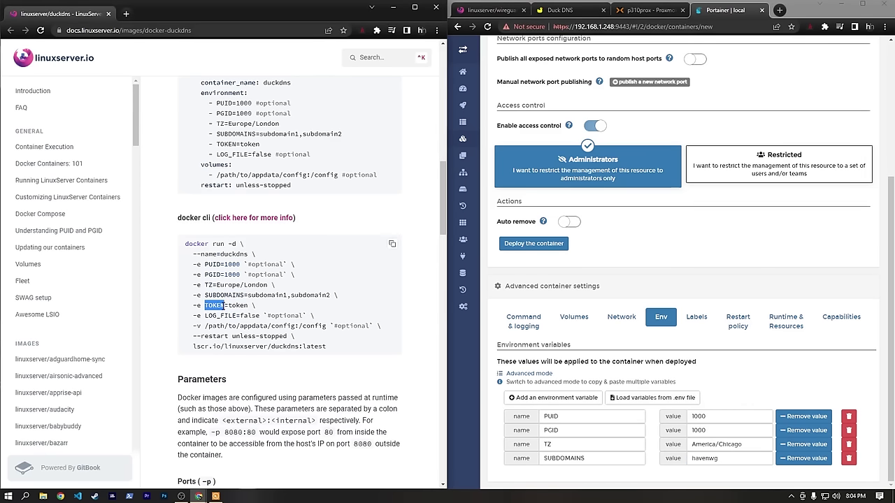
click(552, 397)
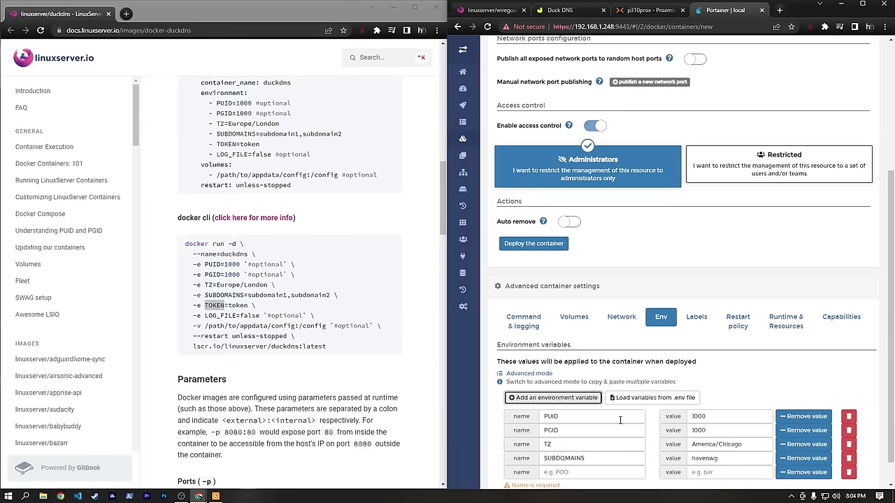
scroll(581, 426, down, 1)
click(607, 455)
key(ctrl+v)
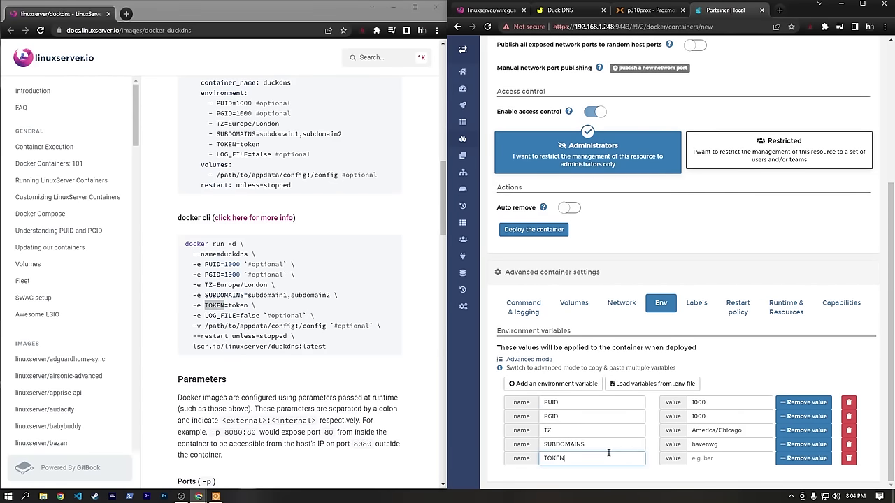
- Copy the account token from the Duck DNS page and paste it in Portainer as the TOKEN variable's value
click(712, 459)
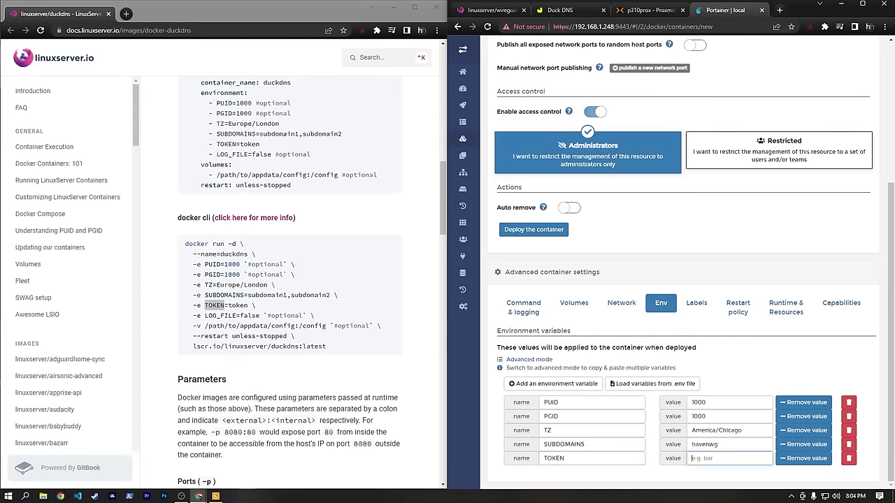
click(572, 12)
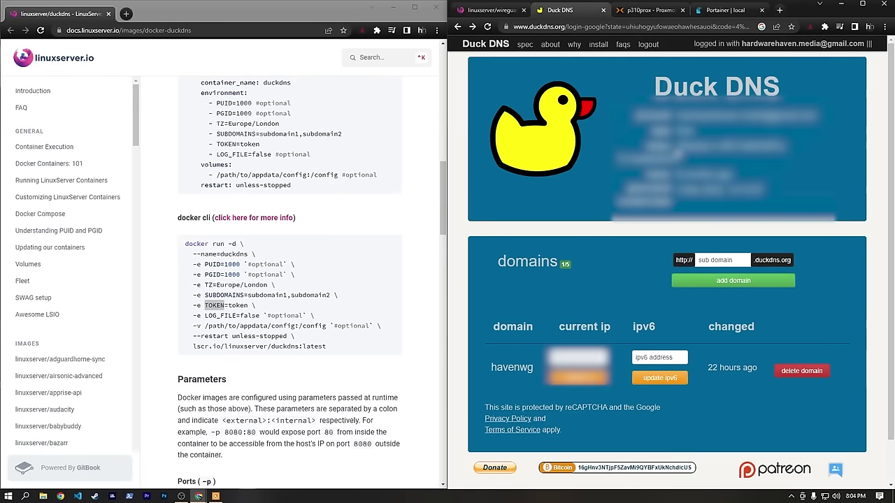
drag(681, 144, 688, 162)
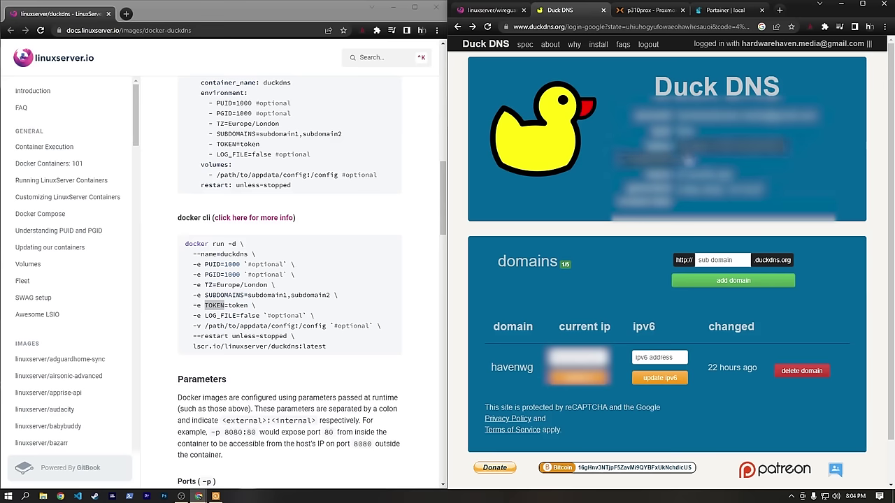
click(727, 10)
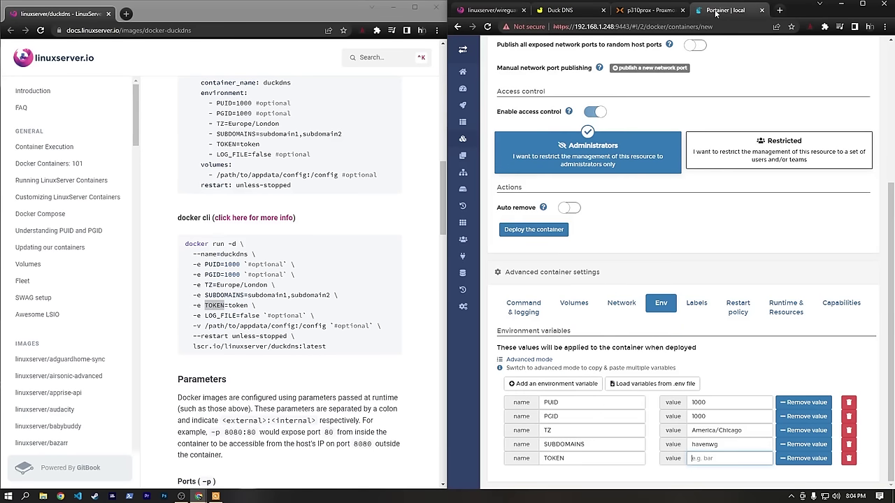
key(ctrl+v)
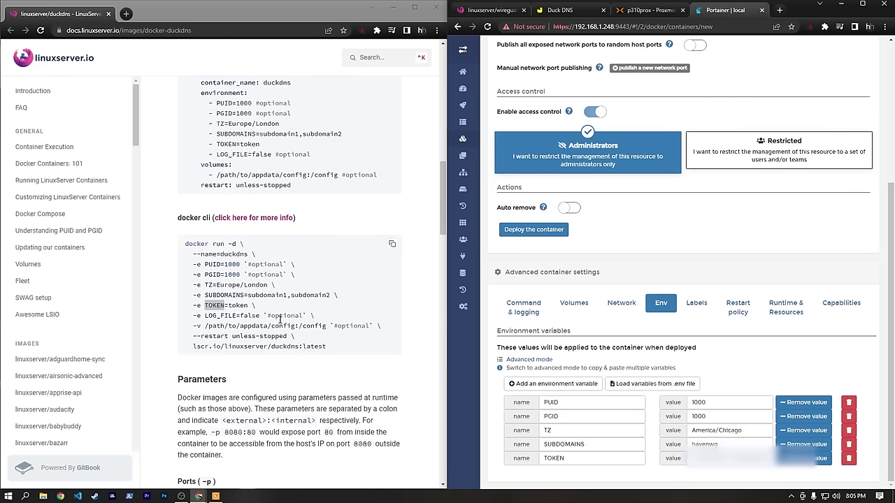
- Check the restart option in the docker cli example and set the container's restart policy to Unless stopped
drag(194, 337, 285, 337)
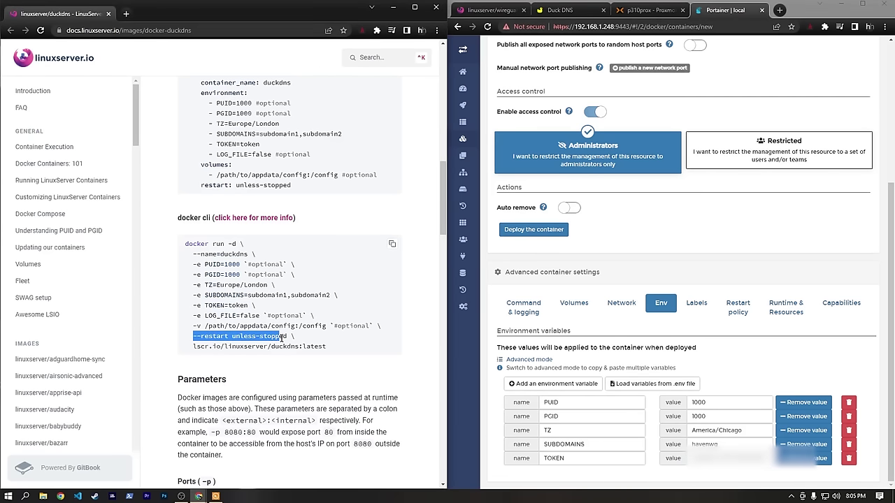
click(282, 348)
click(740, 307)
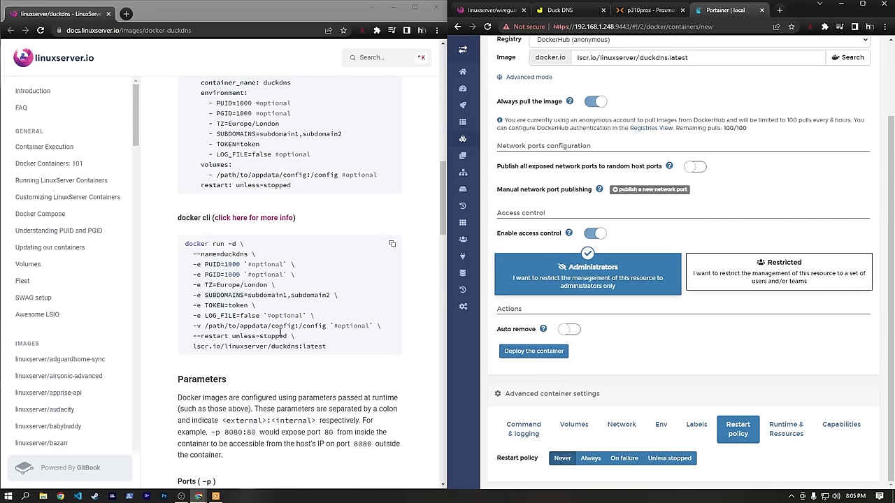
click(669, 459)
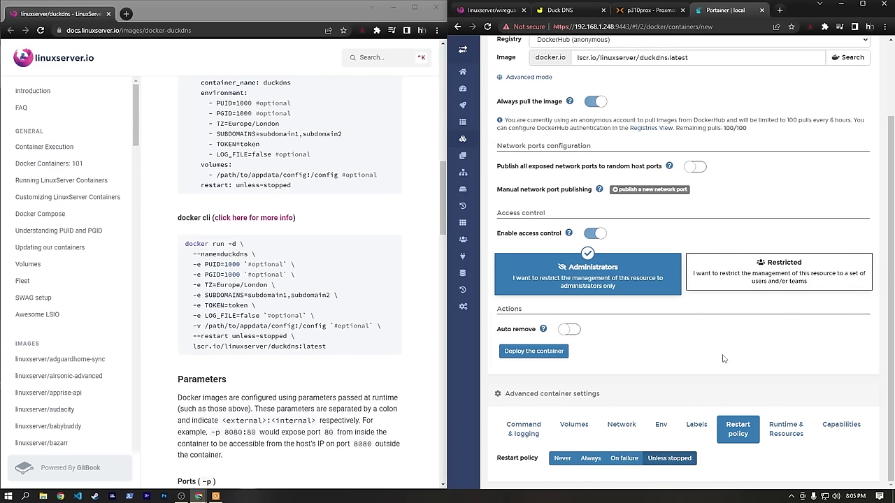
- Review the duckdns container's name, image and restart settings, and deploy the container
scroll(699, 395, up, 2)
scroll(699, 391, down, 2)
scroll(626, 136, up, 2)
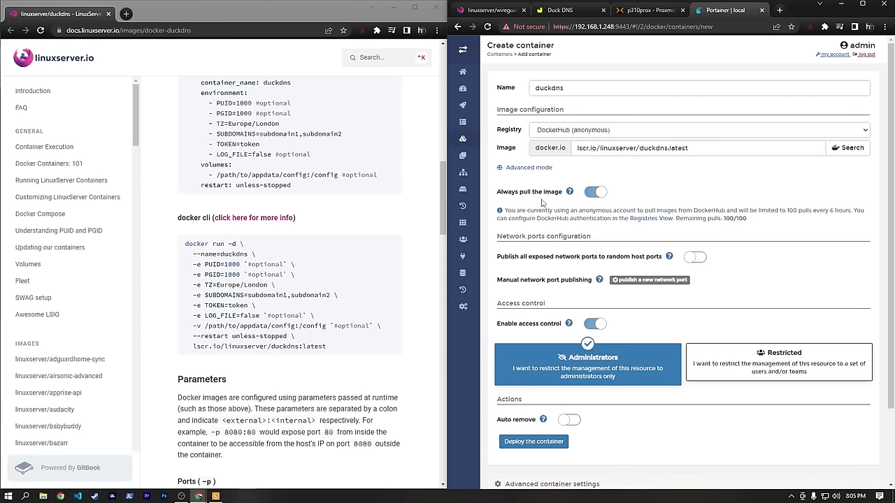
scroll(542, 202, down, 2)
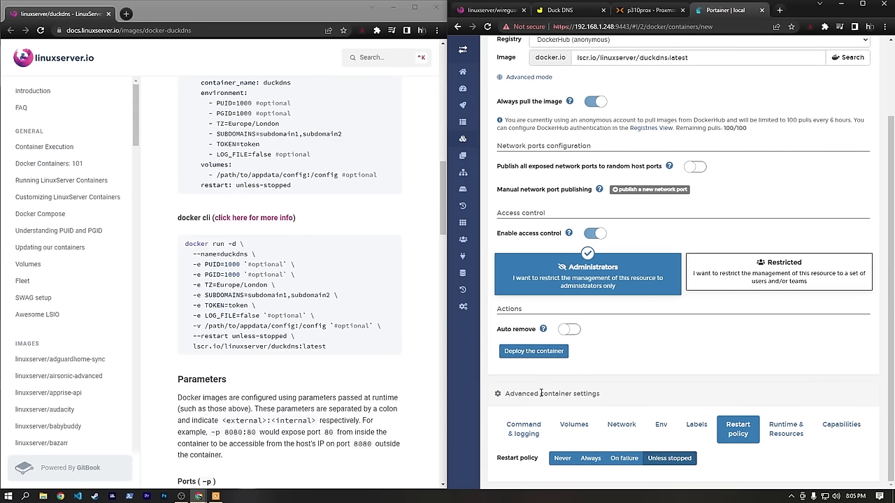
scroll(540, 394, up, 2)
scroll(544, 410, down, 2)
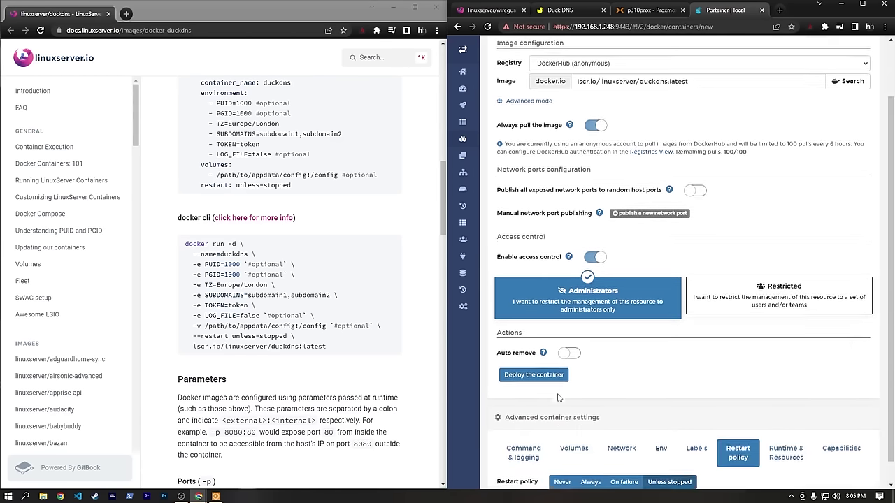
click(531, 352)
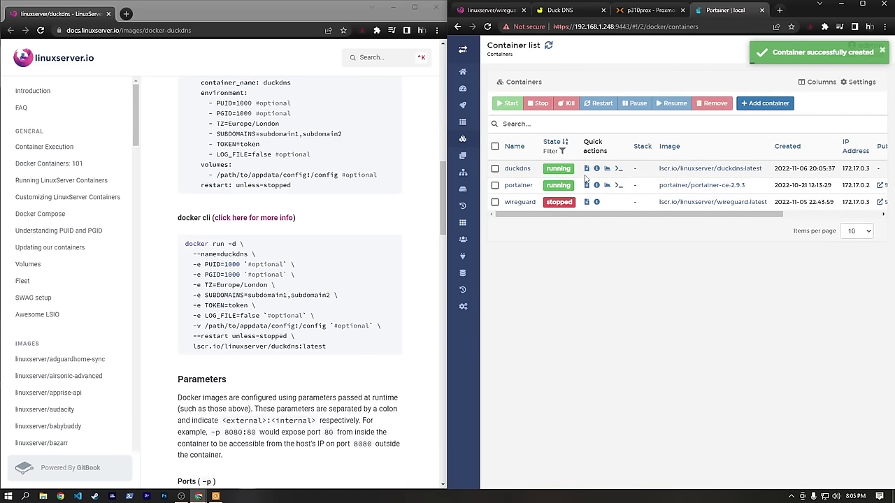
- Open the duckdns container's logs to examine the IP update entries, and check the Duck DNS account page
click(587, 174)
scroll(740, 346, down, 1)
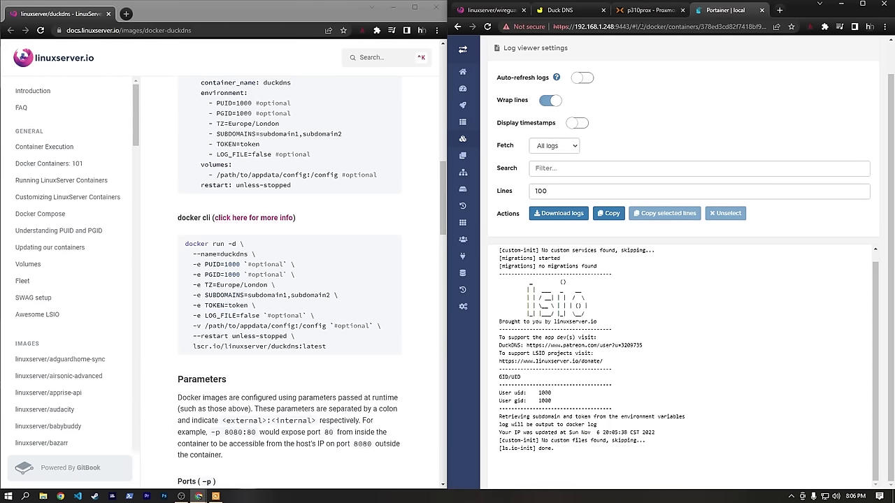
click(647, 9)
click(566, 10)
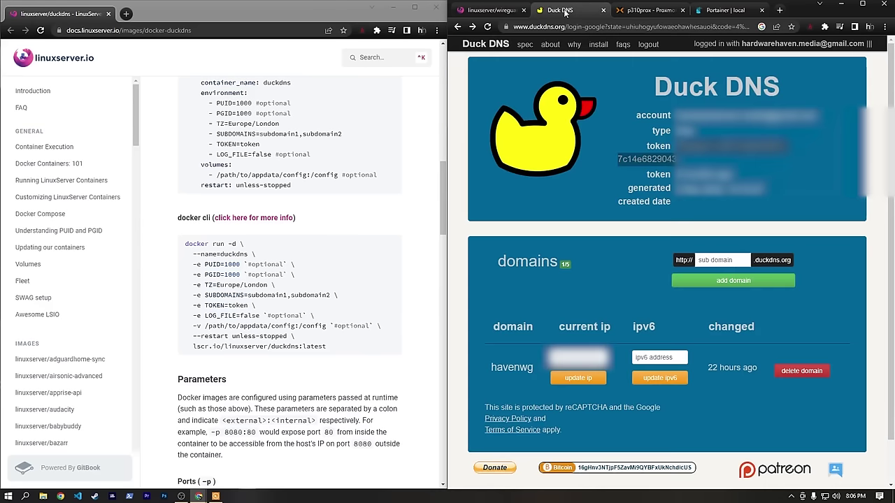
- Return to Portainer's home and open the local environment's containers from its dashboard
click(657, 9)
click(727, 10)
click(462, 71)
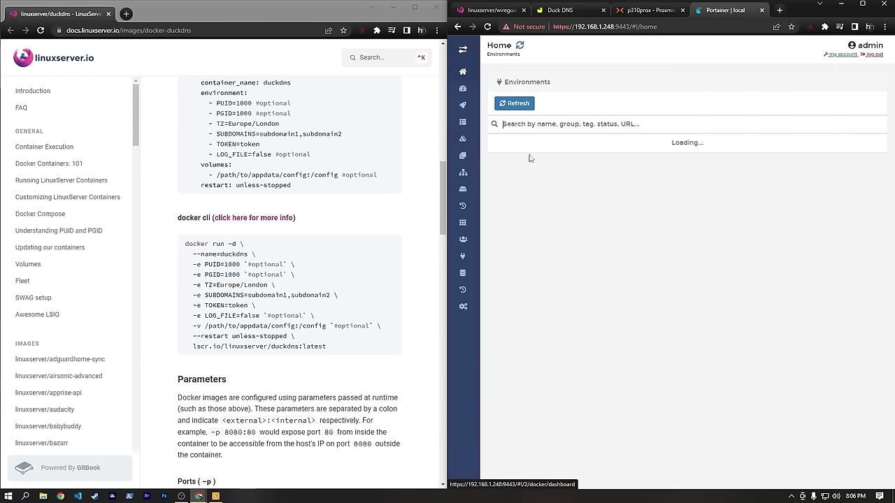
click(549, 238)
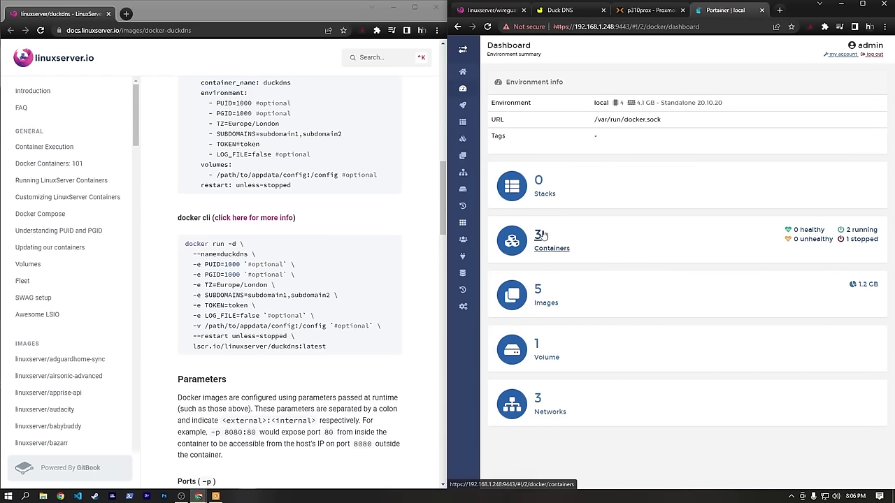
- Open the local environment's container list and start the stopped wireguard container
click(542, 235)
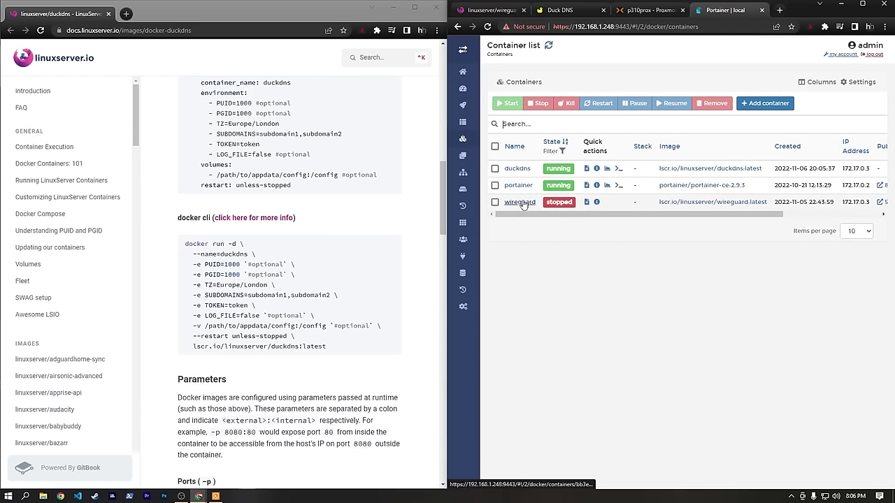
drag(621, 218, 657, 220)
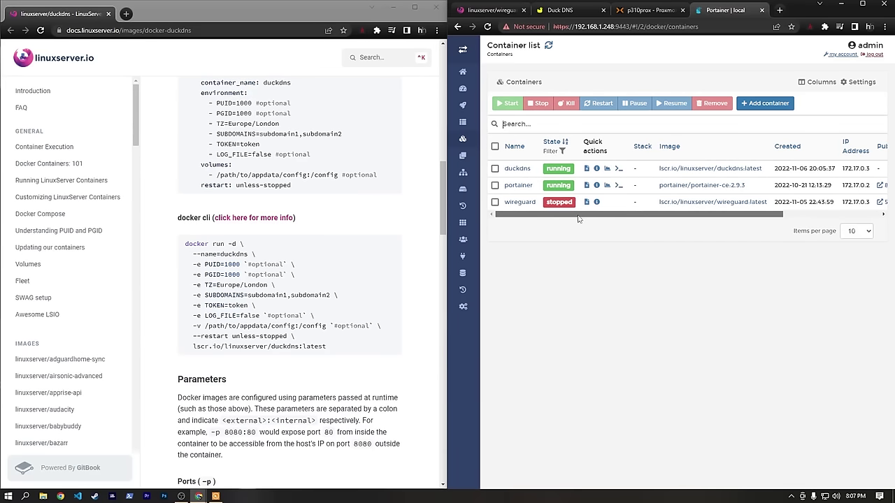
click(495, 202)
click(508, 104)
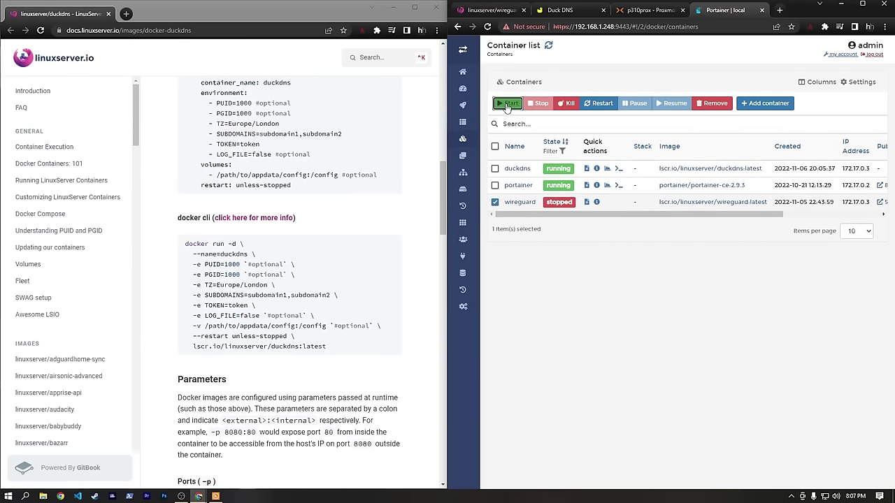
- Open the wireguard container's logs and examine its startup entries down to the end
click(584, 185)
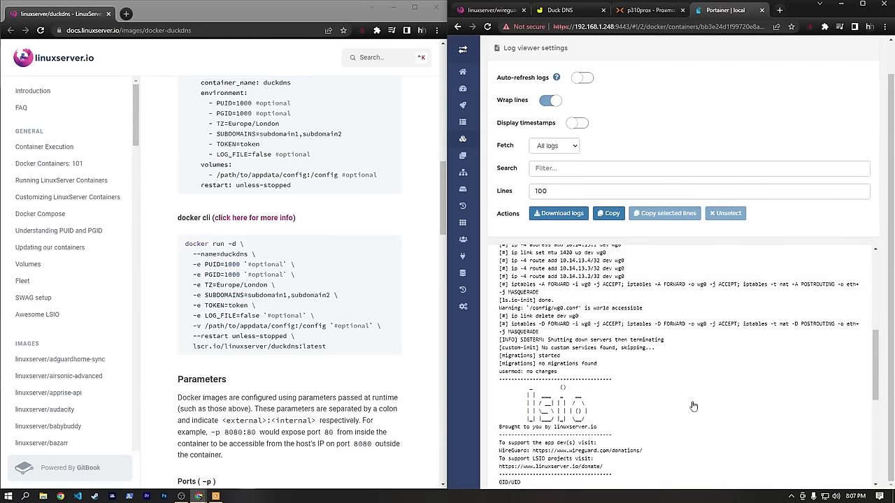
scroll(575, 309, down, 3)
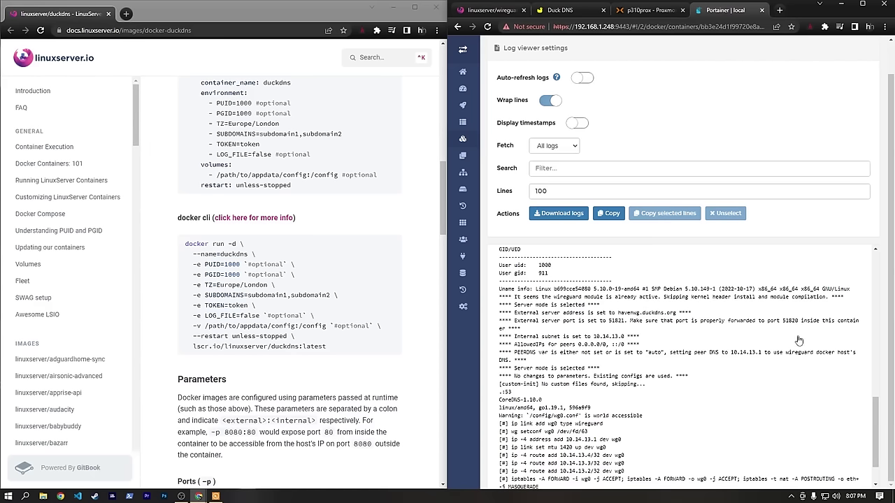
scroll(796, 341, down, 1)
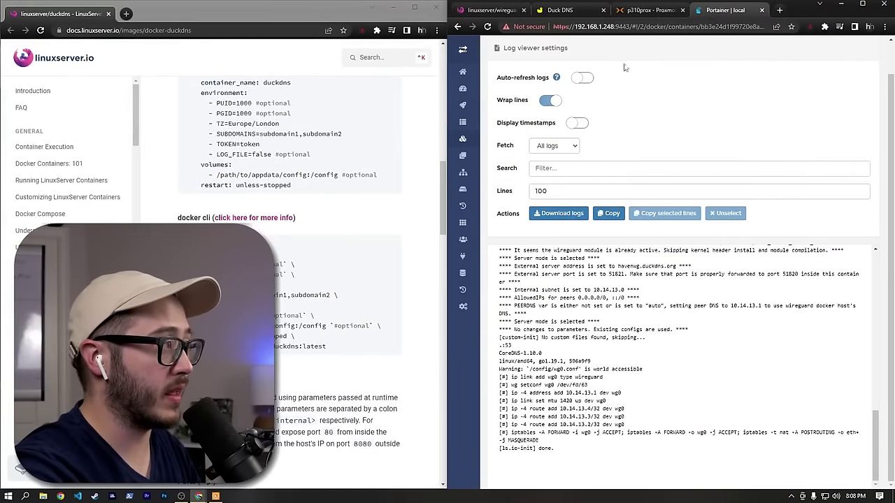
- Check VM 100 in Proxmox, and read the Reddit GPU passthrough guide's checklist, hardware notes and Grub introduction in a maximized browser
click(647, 9)
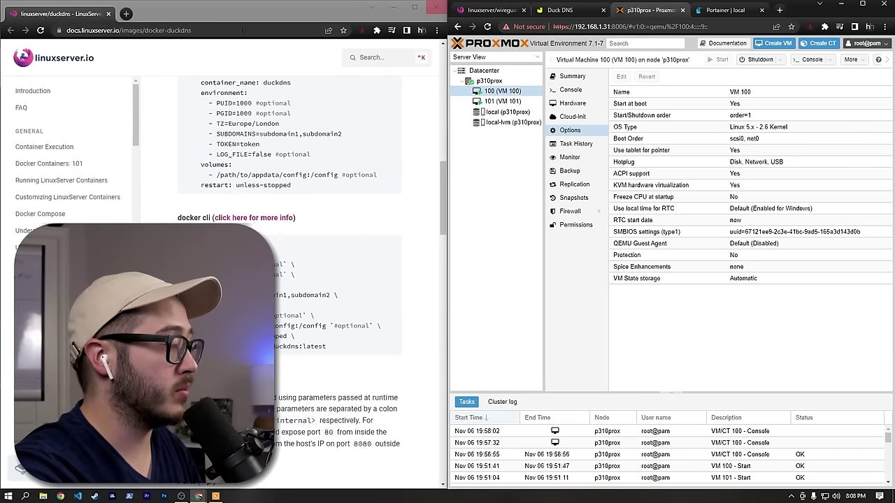
key(super+Up)
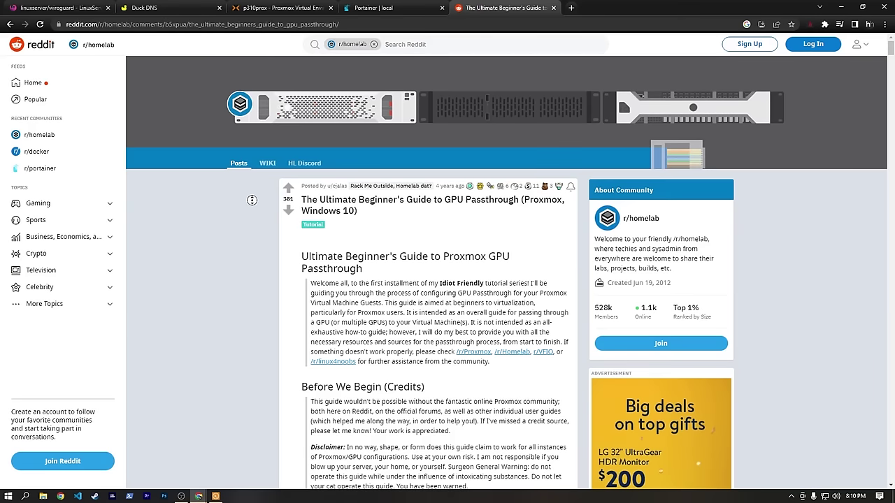
scroll(252, 200, down, 1)
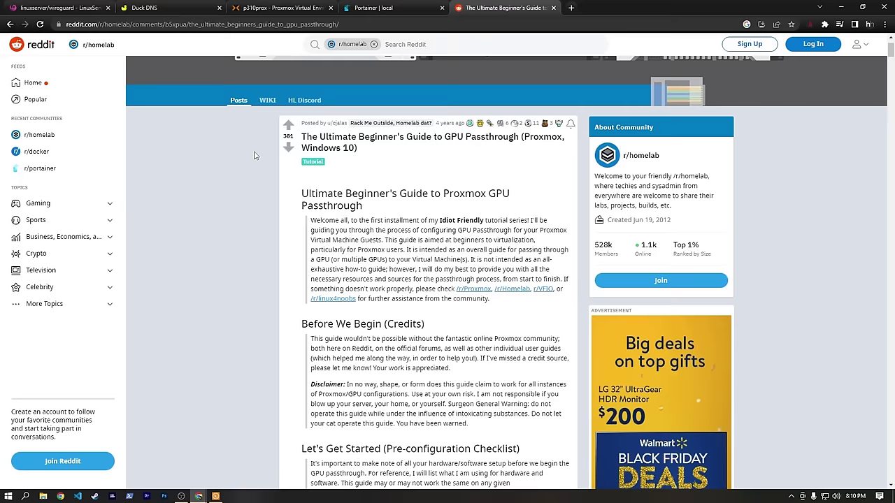
scroll(255, 155, down, 4)
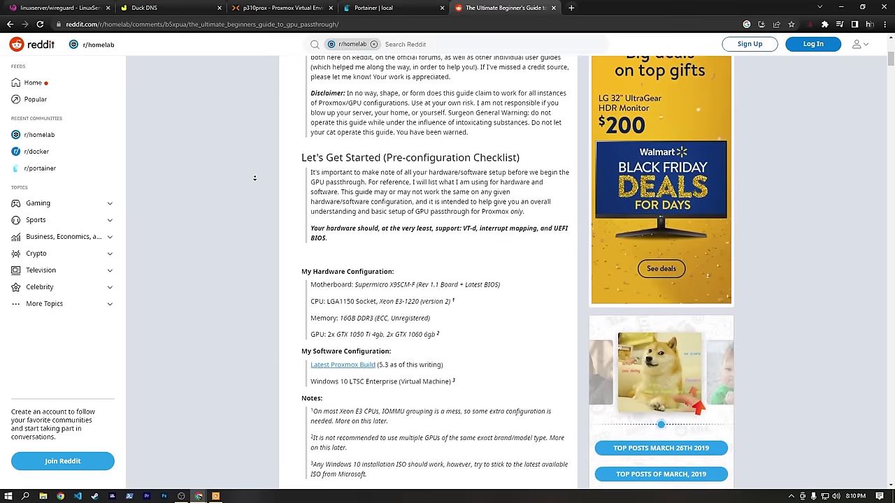
scroll(255, 177, down, 2)
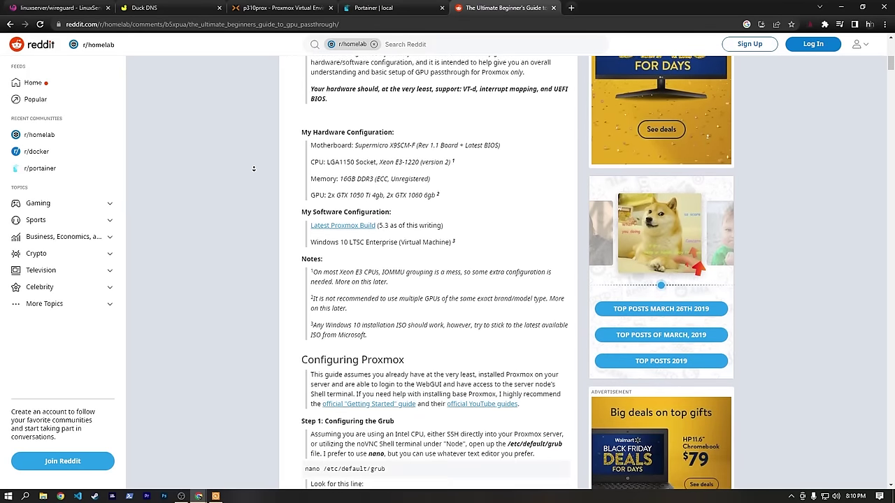
scroll(253, 169, down, 1)
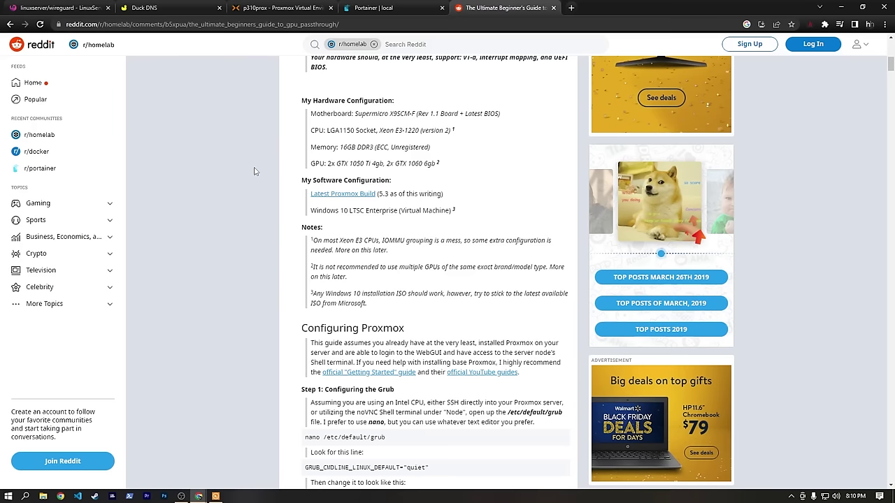
scroll(251, 166, down, 3)
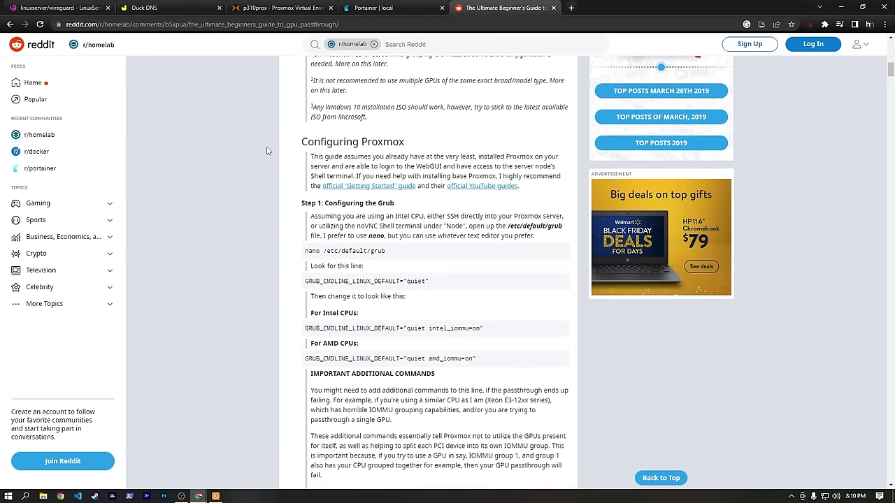
scroll(265, 151, down, 2)
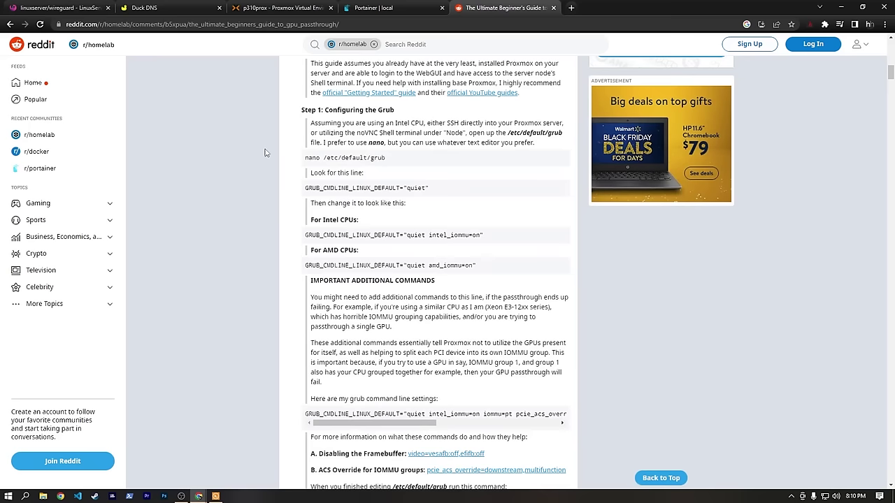
- Examine the guide's Grub instructions, highlighting the nano /etc/default/grub command and the Intel setting "quiet intel_iommu=on", and continue to the VFIO modules section
drag(306, 158, 388, 159)
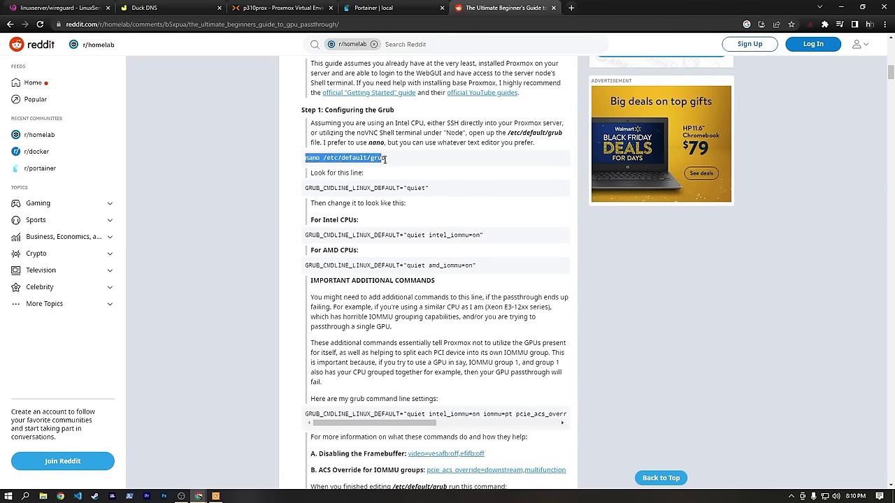
click(394, 163)
scroll(276, 208, up, 2)
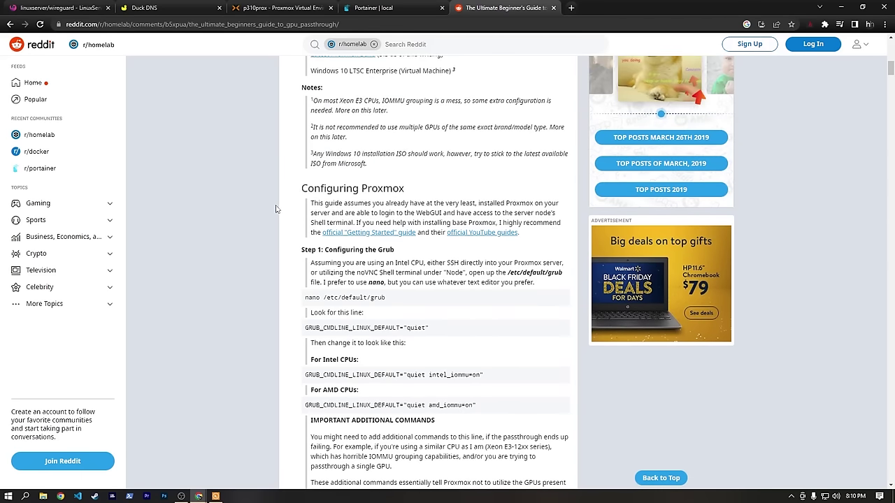
scroll(276, 209, down, 2)
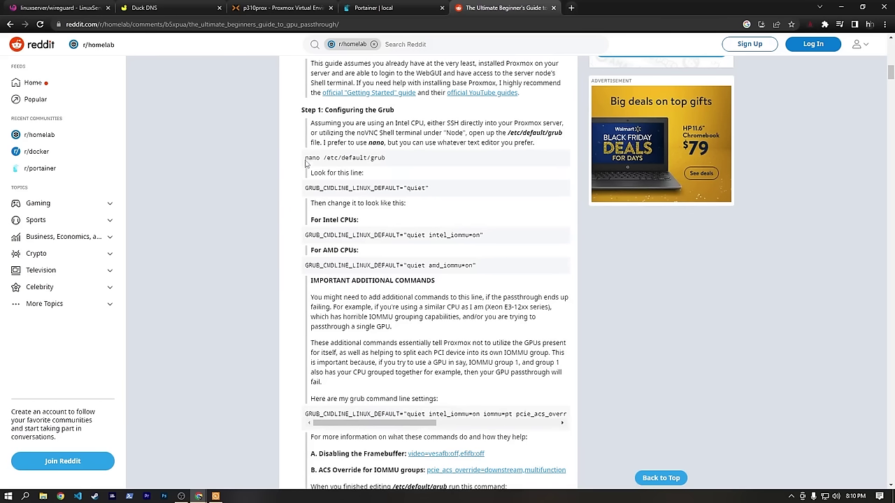
drag(305, 159, 397, 163)
click(392, 164)
drag(408, 235, 481, 238)
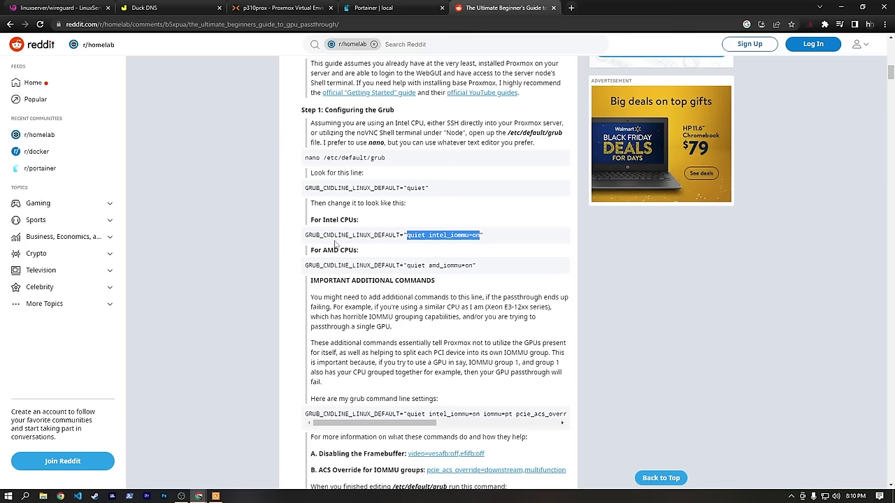
scroll(286, 262, down, 2)
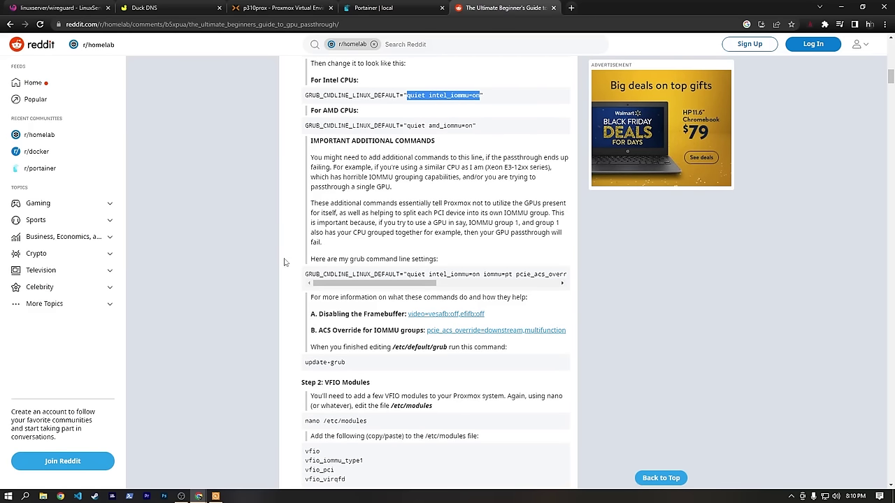
scroll(284, 262, down, 2)
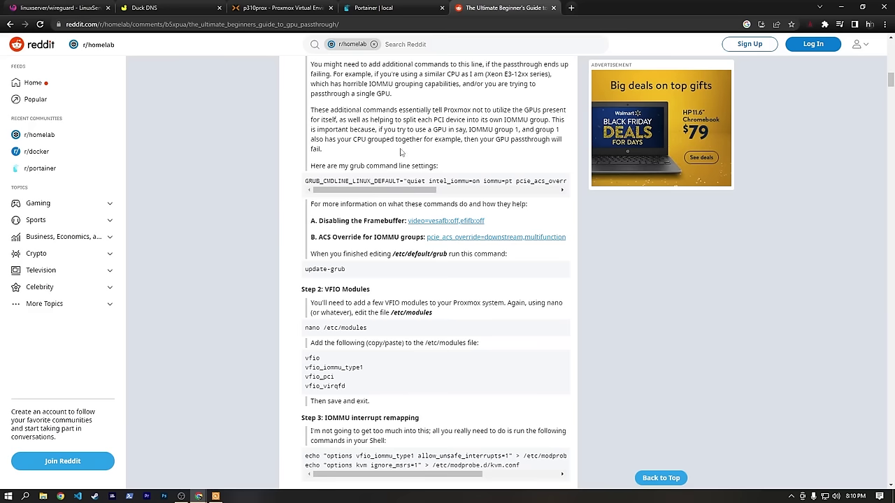
mouse_move(362, 191)
mouse_down()
mouse_move(496, 201)
mouse_move(533, 195)
mouse_move(350, 194)
mouse_up()
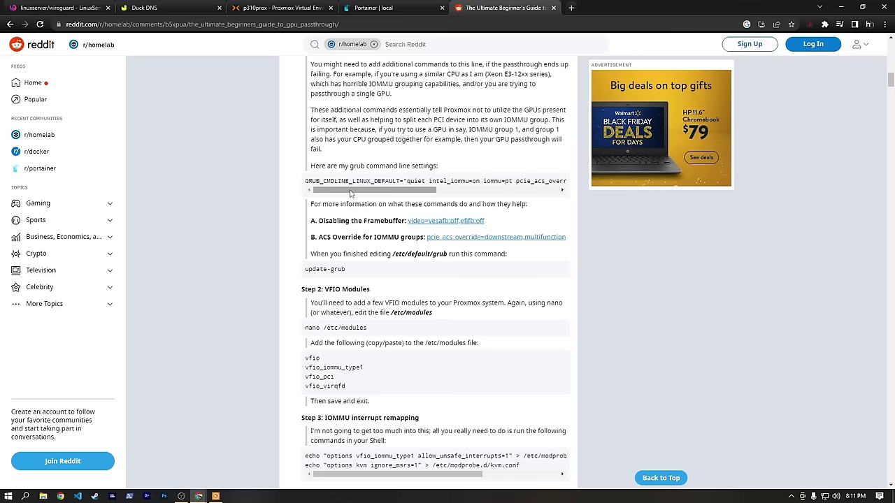
scroll(273, 191, down, 2)
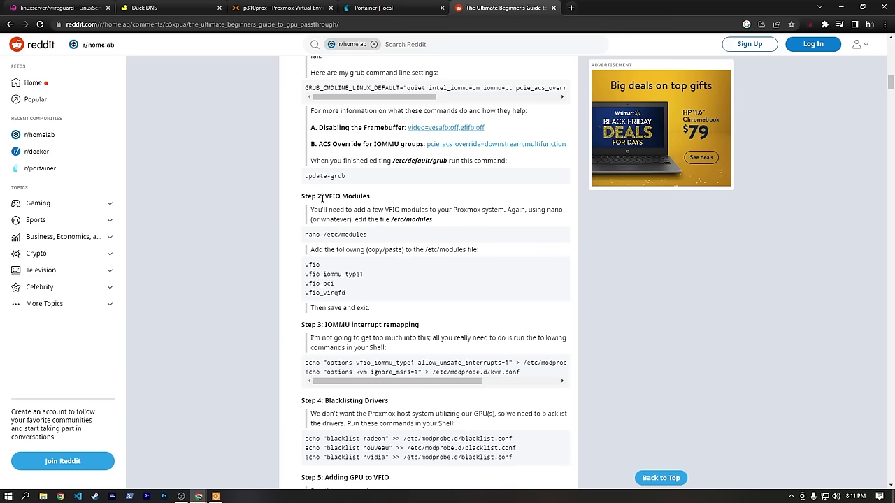
- Switch to the p310prox session in Solar-PuTTY, place it beside the guide, and open /etc/modules in nano
click(216, 496)
click(38, 7)
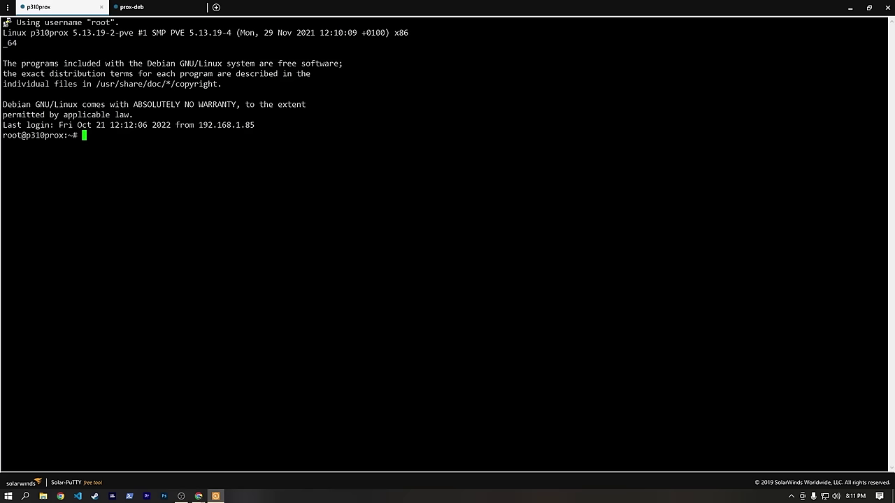
text(nano /etc/)
double_click(441, 10)
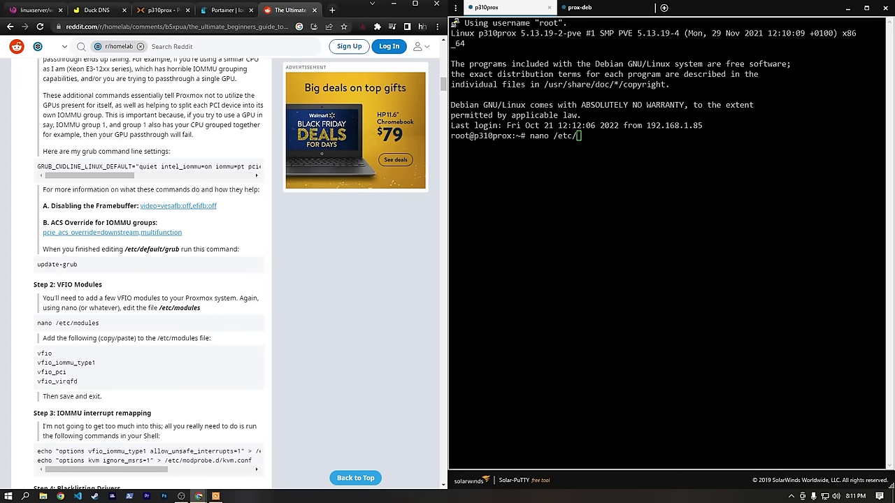
scroll(224, 265, down, 2)
text(modules)
key(Return)
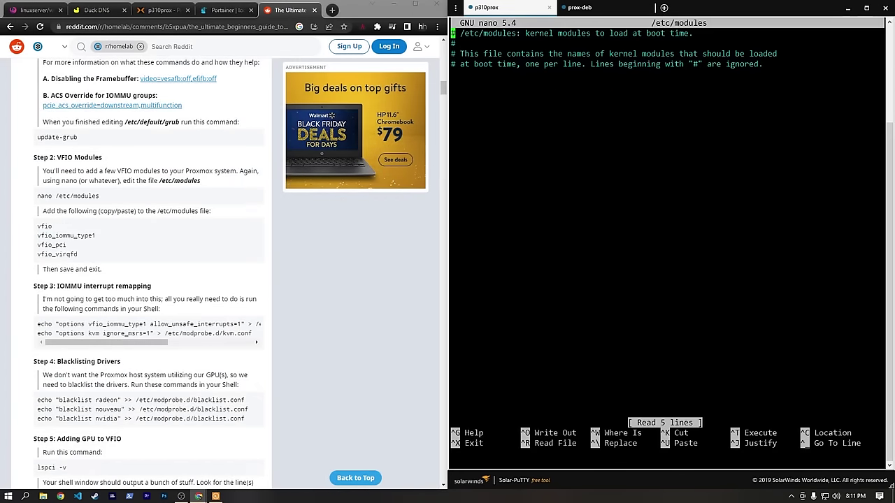
- Copy vfio, vfio_iommu_type1, vfio_pci and vfio_virqfd from the guide to the end of /etc/modules, and save and exit
drag(95, 257, 30, 232)
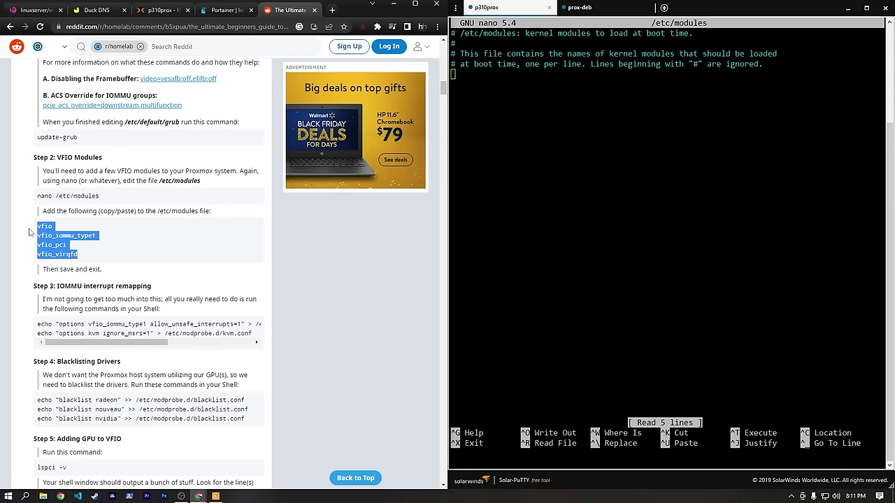
right_click(560, 238)
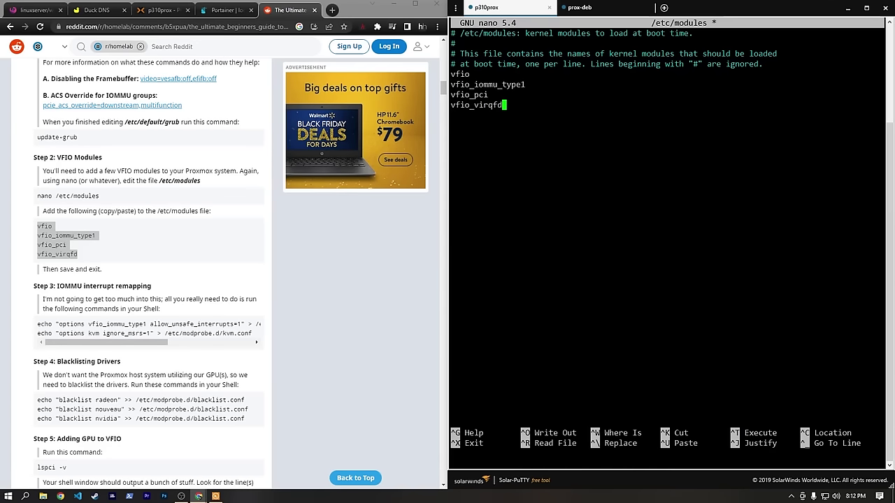
key(ctrl+x)
key(y)
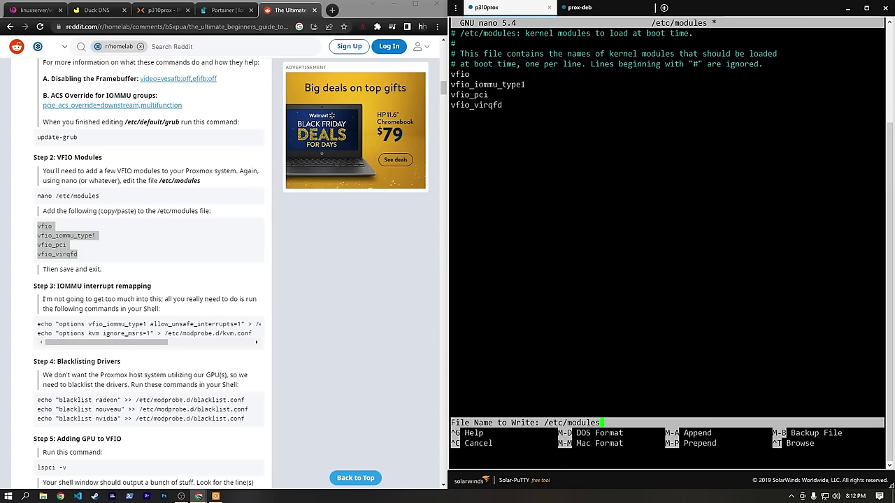
key(Return)
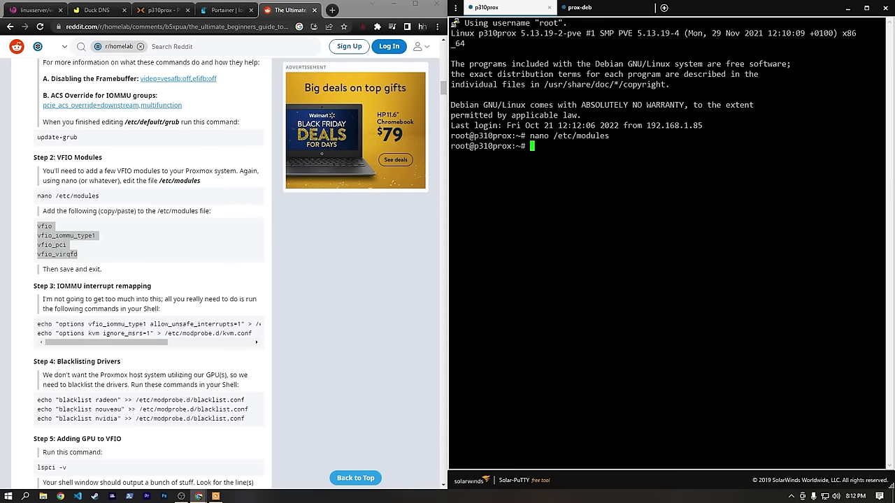
- Return to Proxmox in the browser, close the Duck DNS page, and open the ISO images of the local (p310prox) storage
click(160, 9)
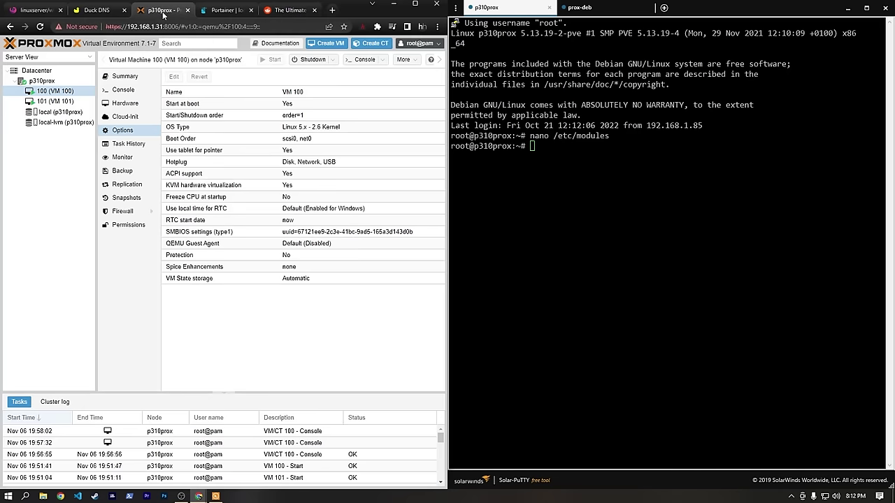
click(124, 11)
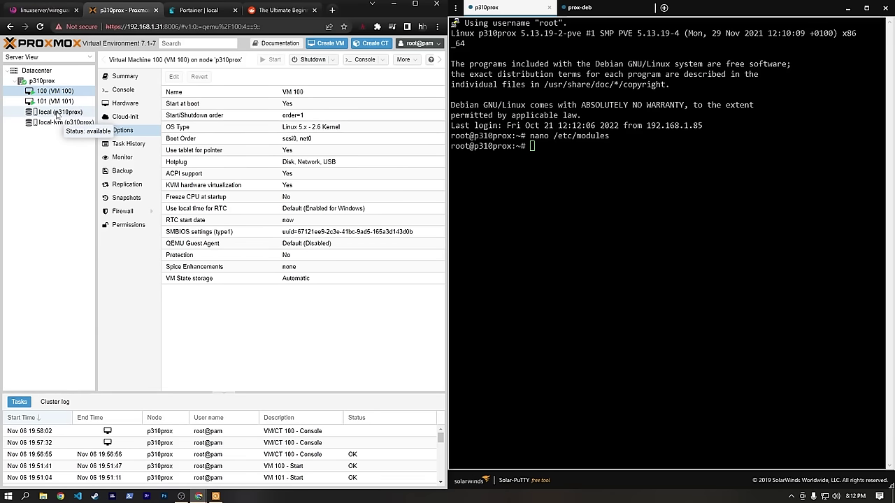
click(58, 116)
click(124, 104)
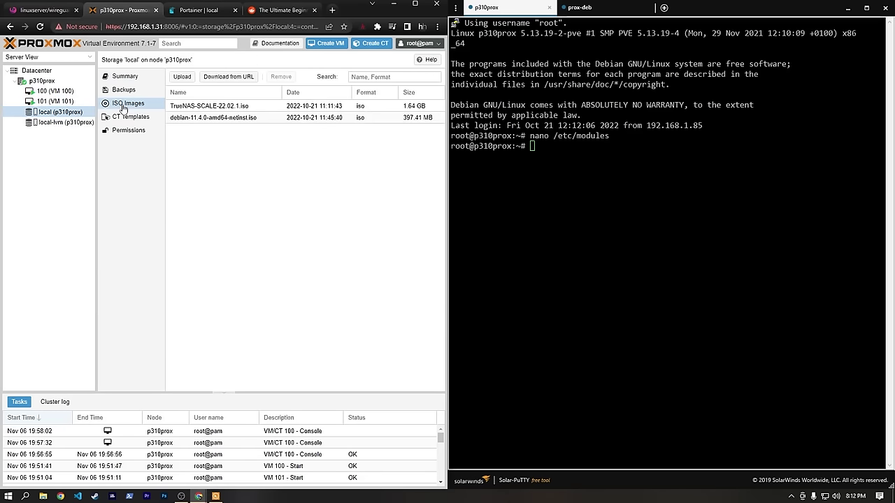
- Remove TrueNAS-SCALE-22.02.1.iso and debian-11.4.0-amd64-netinst.iso from the local storage's ISO images, confirming each removal
click(219, 123)
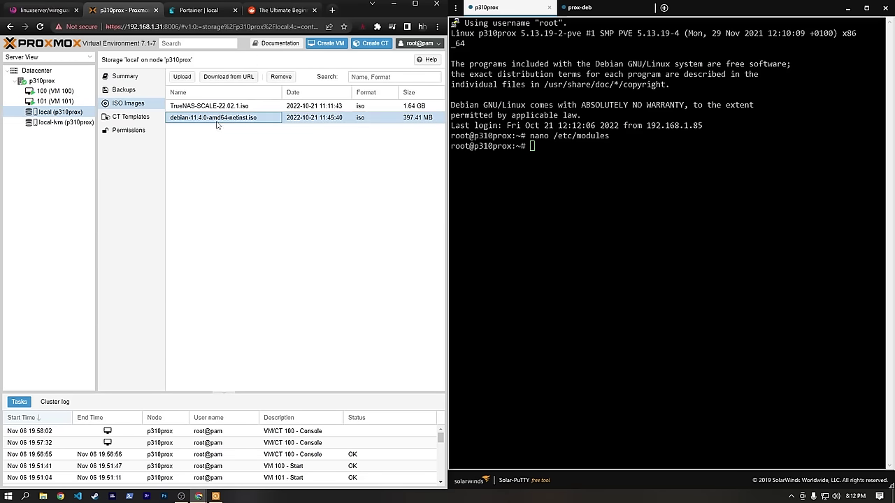
click(221, 107)
click(279, 77)
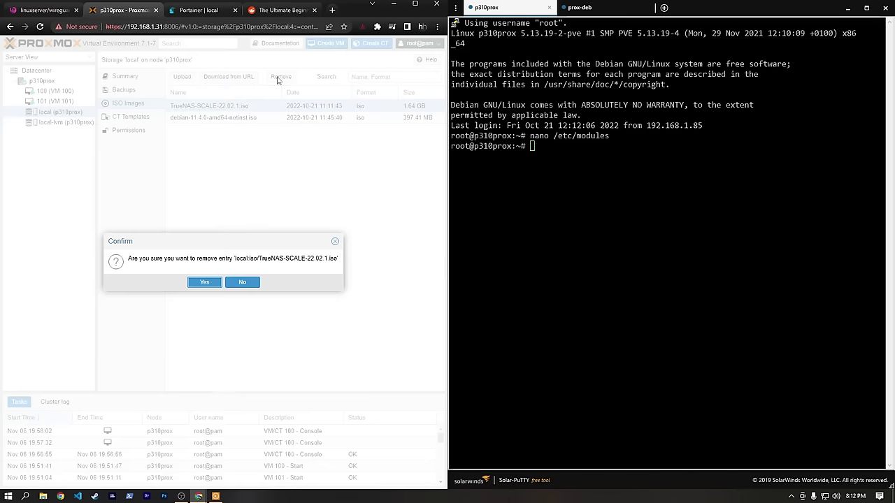
click(204, 283)
click(231, 105)
click(280, 77)
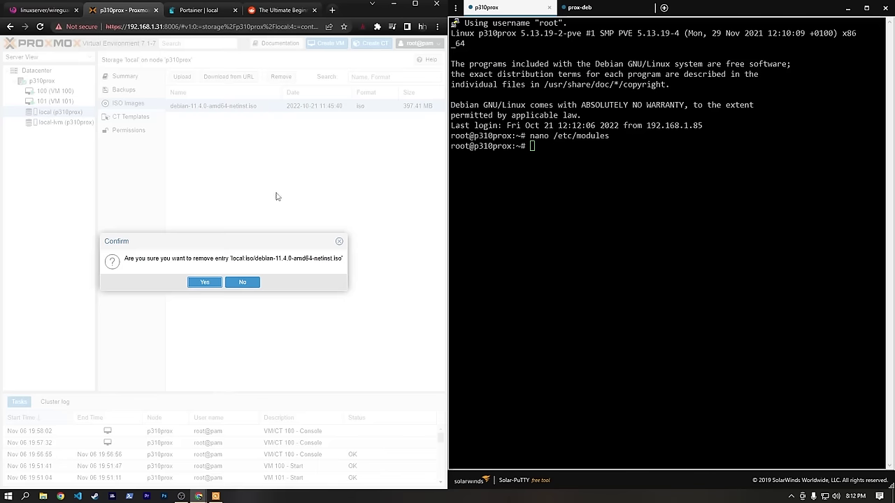
click(206, 282)
- Start uploading Windows10.iso from the isos and such folder on haven-share to the local storage, with no hash algorithm
click(182, 79)
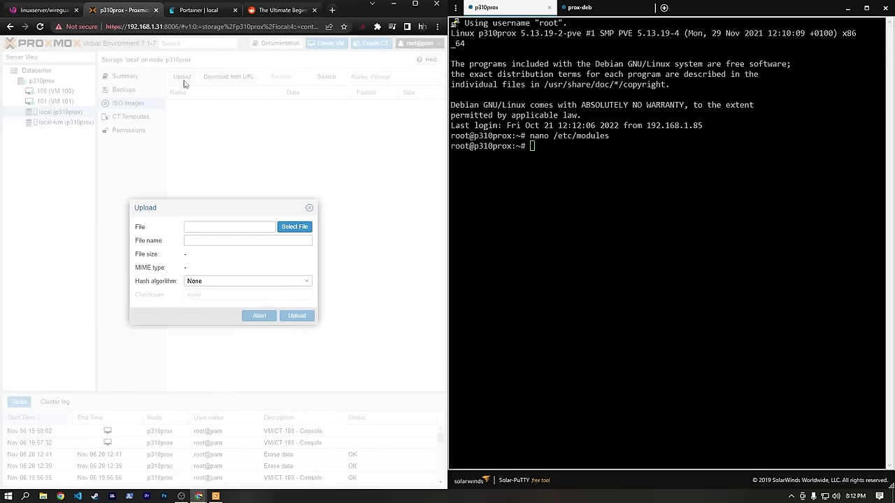
click(297, 230)
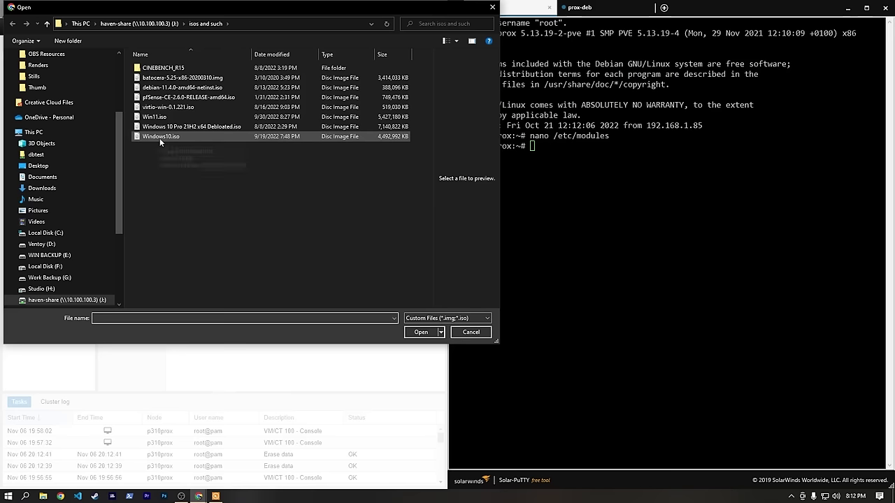
double_click(160, 138)
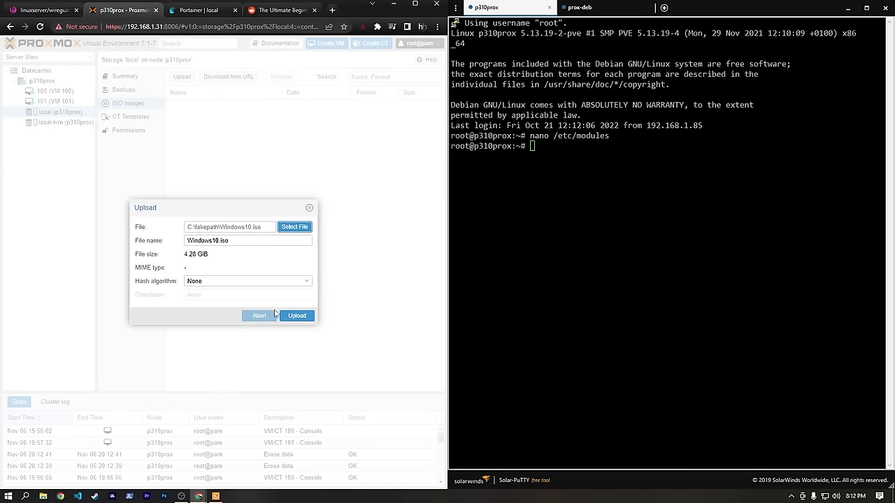
click(296, 315)
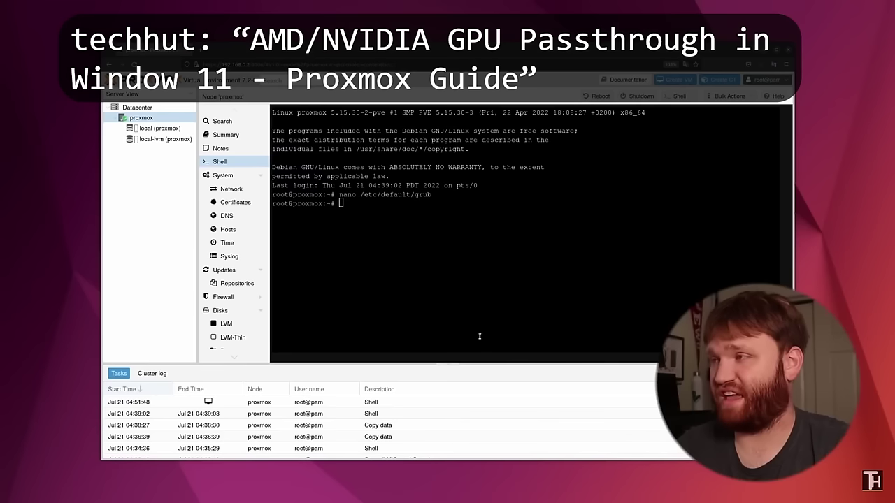
right_click(402, 223)
key(Escape)
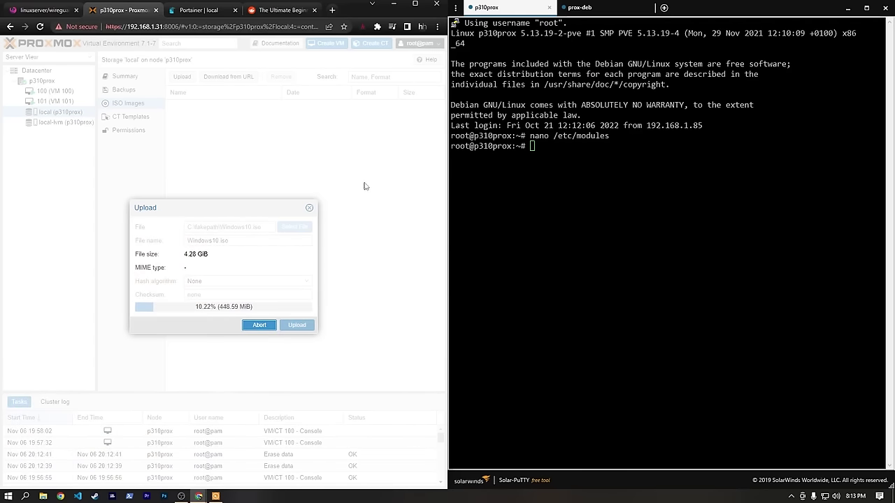
- Copy the guide's Step 3 command that writes allow_unsafe_interrupts=1 to /etc/modprobe.d/iommu_unsafe_interrupts.conf and run it in the p310prox session
click(280, 10)
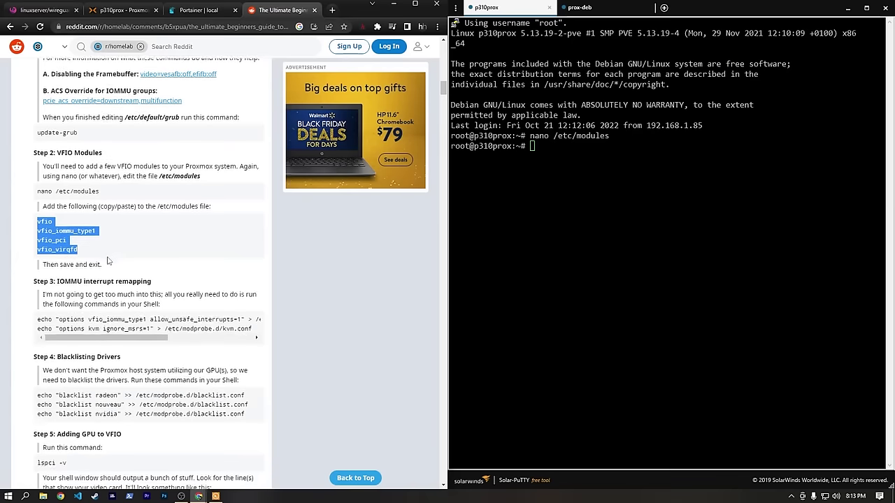
scroll(108, 261, down, 1)
click(119, 231)
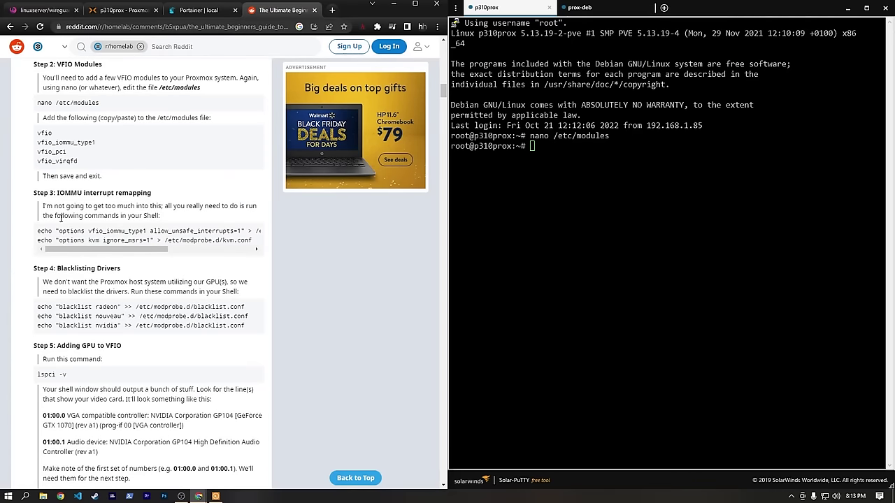
scroll(66, 223, down, 1)
mouse_move(126, 202)
mouse_down()
mouse_move(211, 207)
mouse_move(126, 203)
mouse_up()
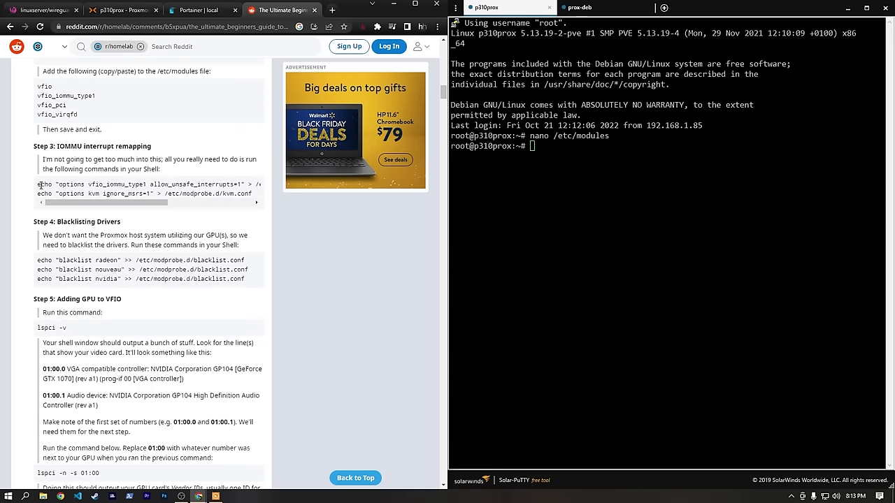
drag(37, 184, 277, 190)
key(ctrl+c)
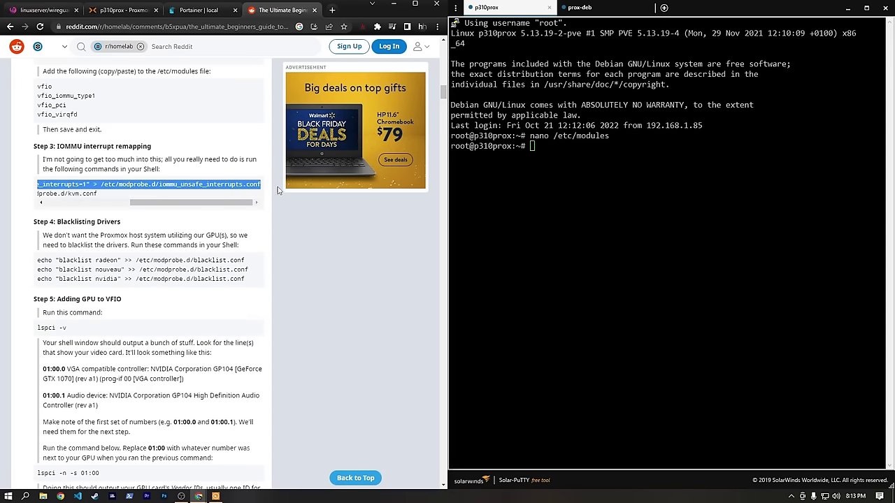
right_click(630, 210)
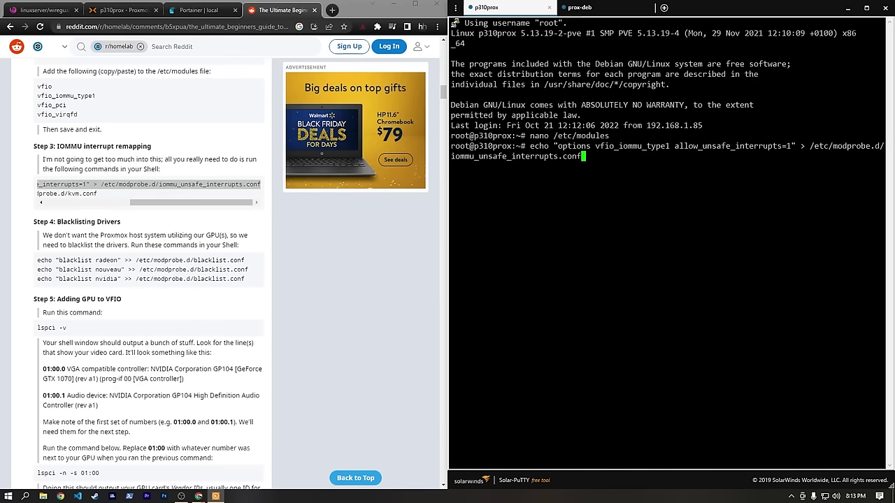
key(Return)
- Copy echo "options kvm ignore_msrs=1" > /etc/modprobe.d/kvm.conf from the guide and run it in the p310prox session
drag(83, 184, 255, 202)
click(39, 196)
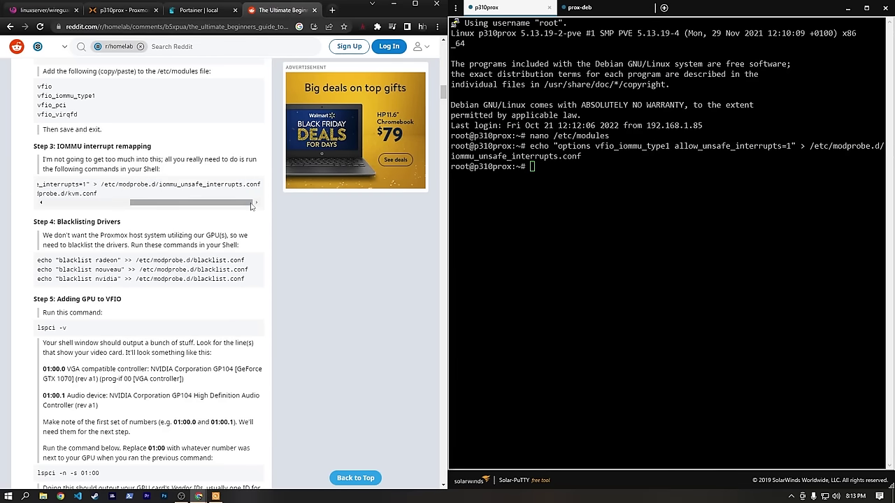
scroll(31, 203, left, 6)
click(40, 196)
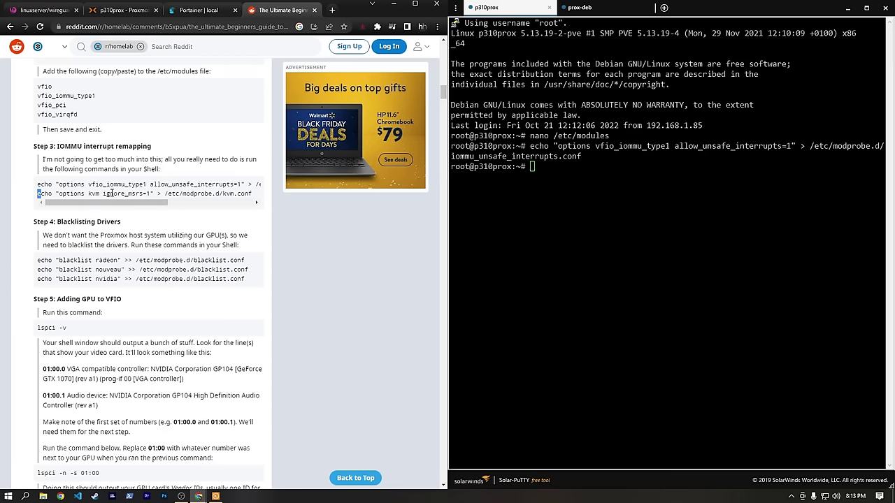
triple_click(202, 196)
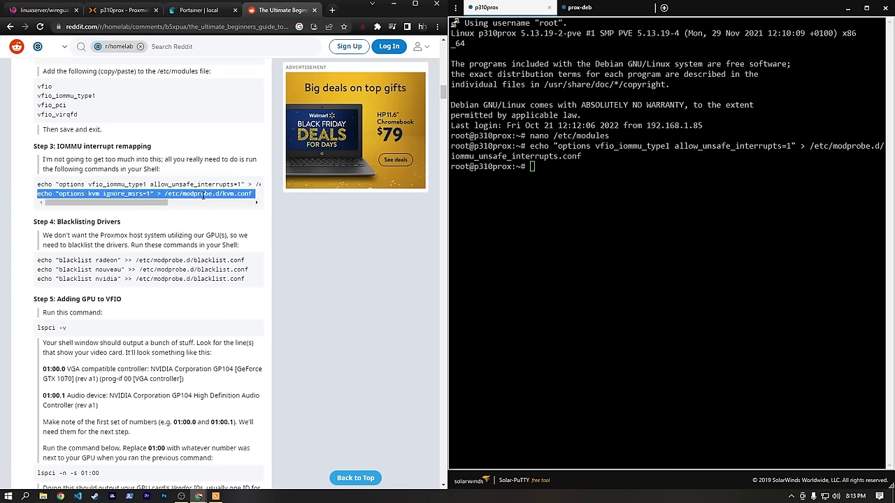
key(ctrl+c)
key(alt+Tab)
key(ctrl+v)
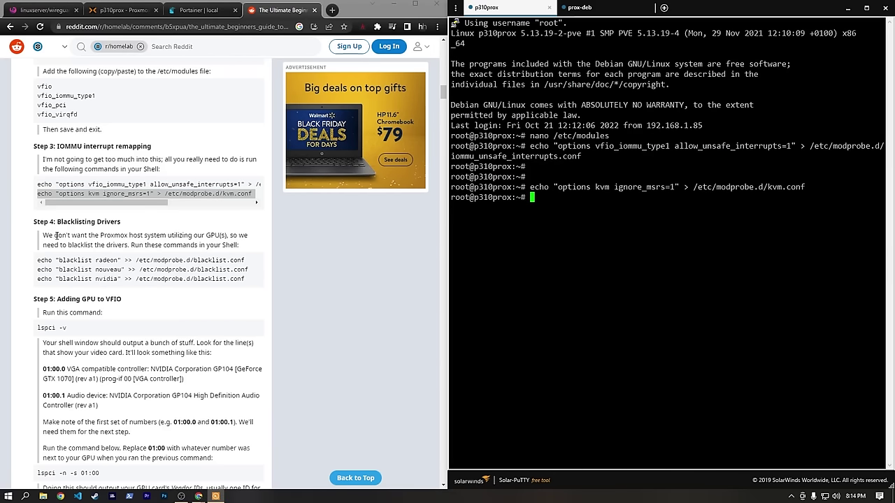
- Copy the radeon command from the guide's Step 4 and run it to blacklist that driver in /etc/modprobe.d/blacklist.conf
scroll(67, 251, down, 1)
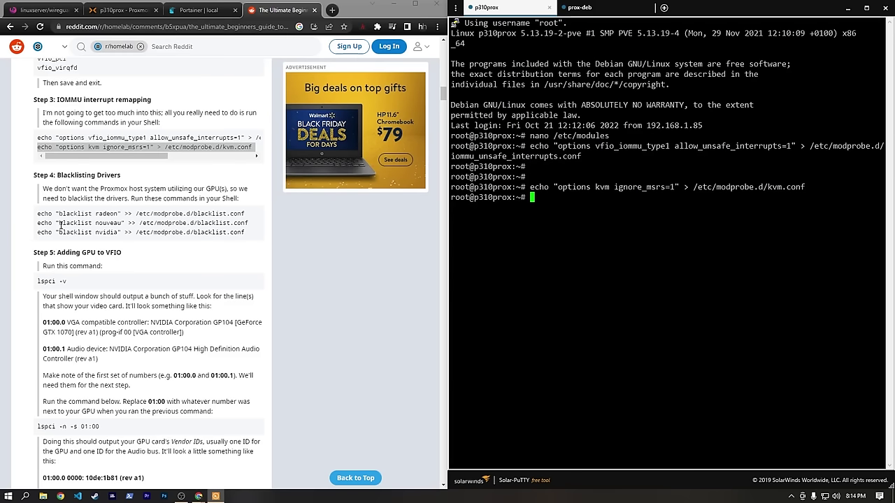
drag(246, 232, 38, 213)
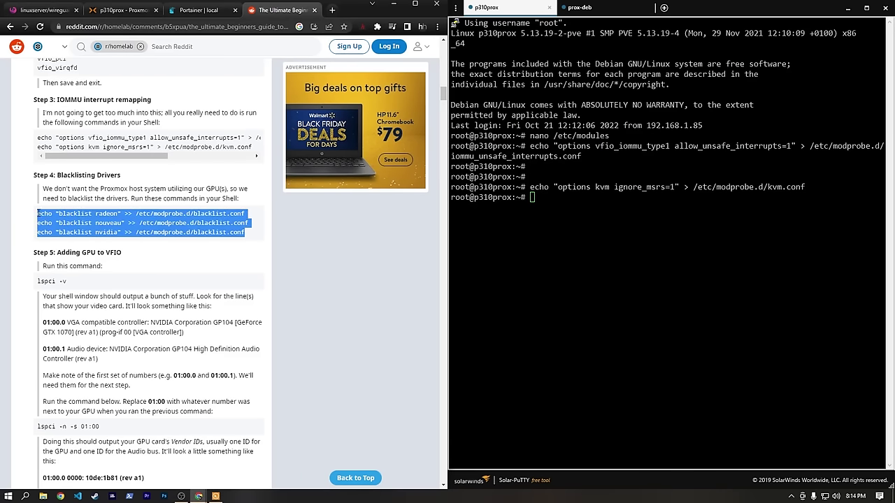
click(40, 214)
triple_click(104, 214)
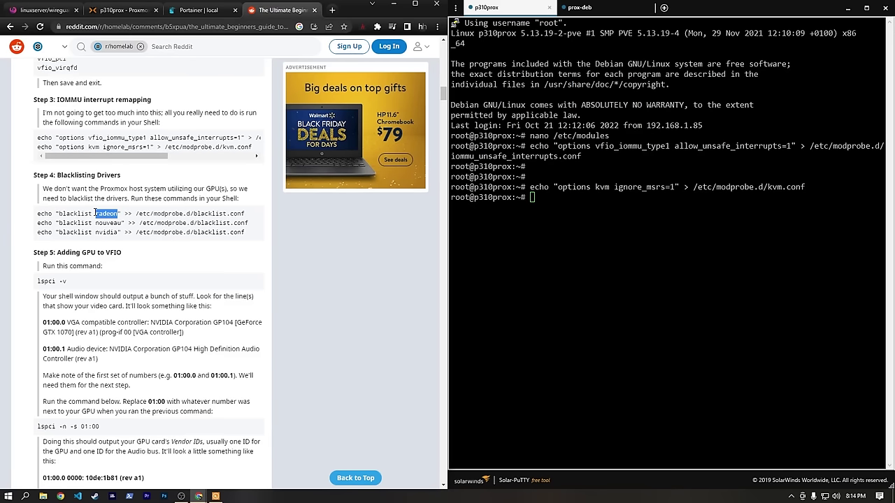
right_click(98, 214)
click(115, 221)
key(alt+Tab)
key(shift+Insert)
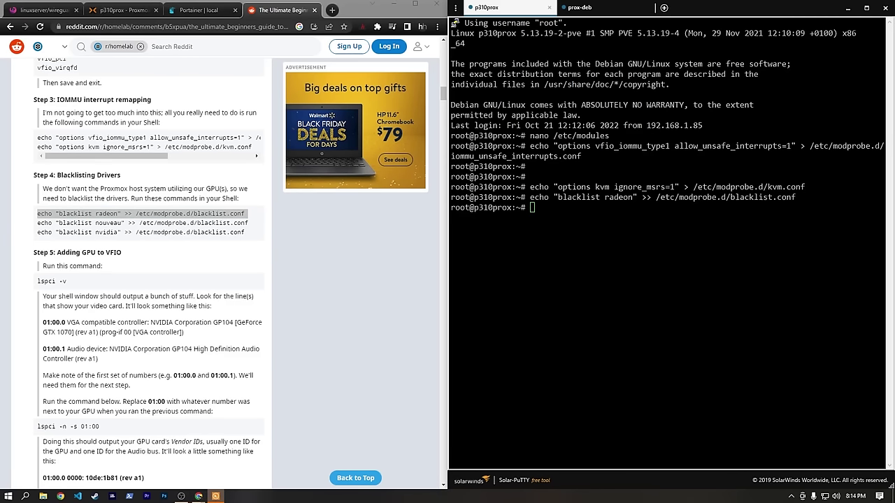
- Copy and run the guide's remaining two commands to blacklist the nouveau and nvidia drivers in /etc/modprobe.d/blacklist.conf
triple_click(131, 222)
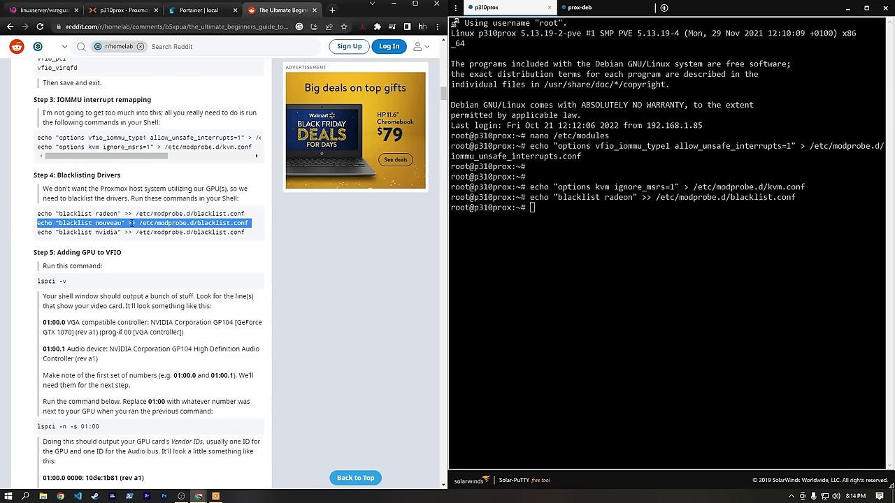
key(ctrl+c)
key(alt+Tab)
key(shift+Insert)
triple_click(132, 232)
key(ctrl+c)
key(alt+Tab)
key(shift+Insert)
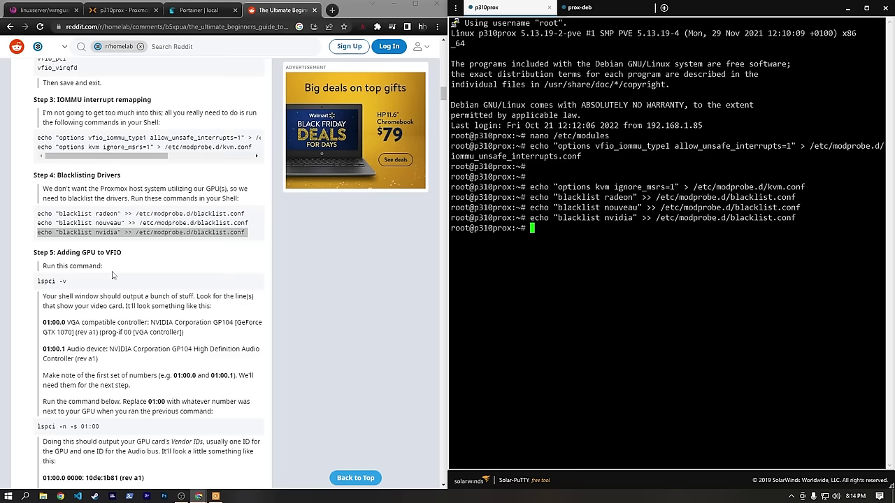
- Review the guide's Step 5 on adding the GPU to VFIO, then copy its lspci -v command and run it on the host
scroll(115, 270, down, 2)
triple_click(38, 188)
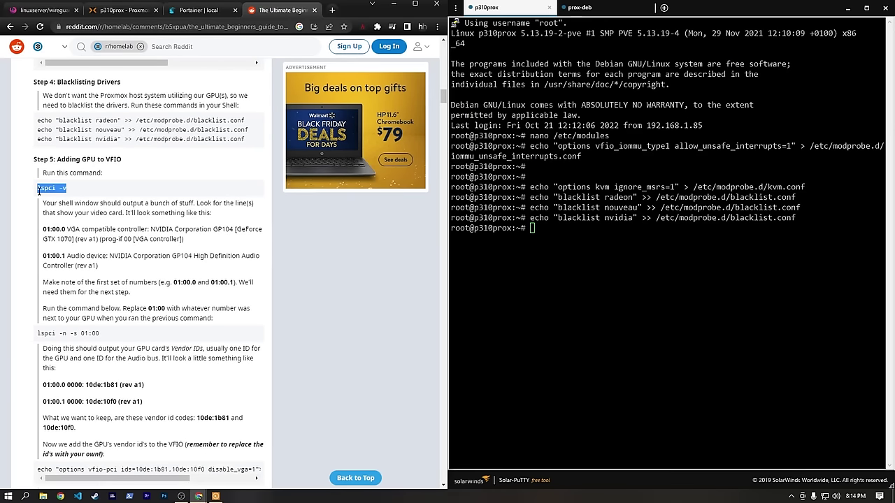
scroll(47, 219, down, 3)
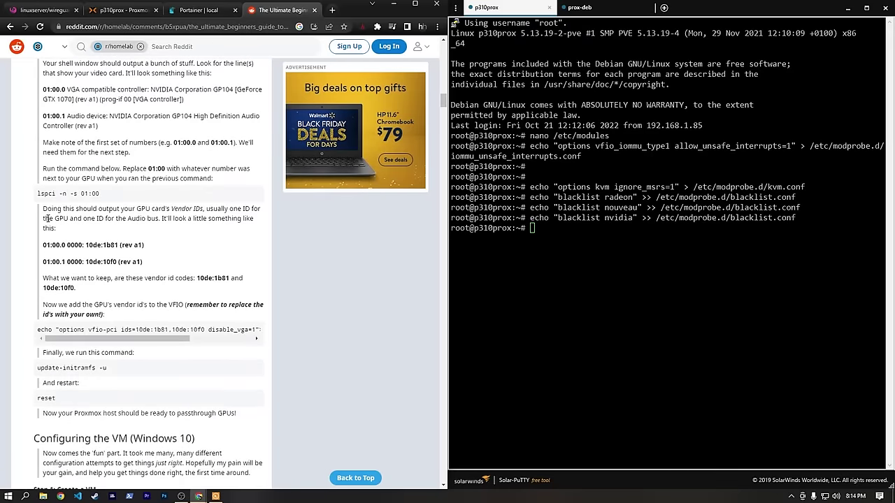
scroll(47, 219, down, 4)
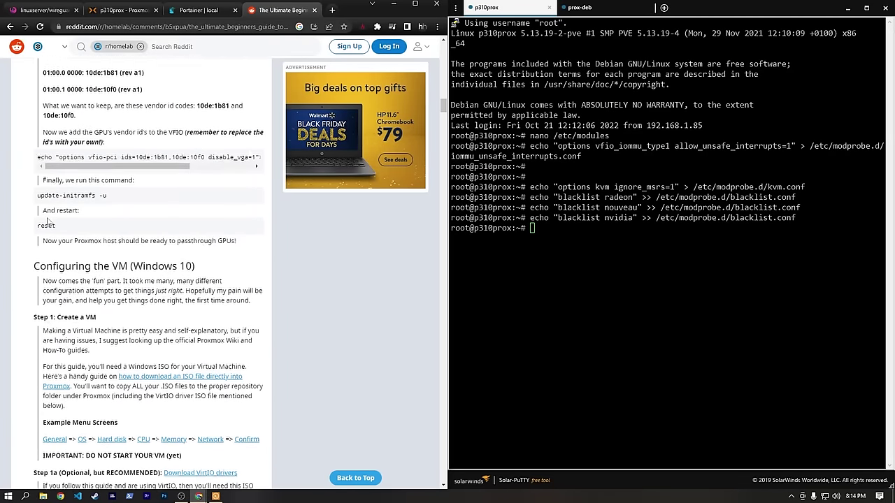
scroll(47, 219, up, 1)
scroll(63, 325, up, 7)
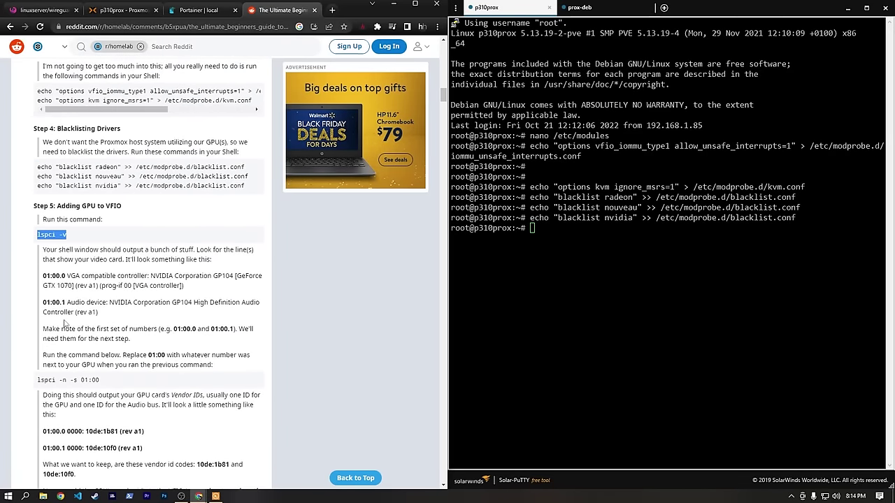
drag(68, 236, 34, 235)
key(ctrl+c)
key(alt+Tab)
key(ctrl+v)
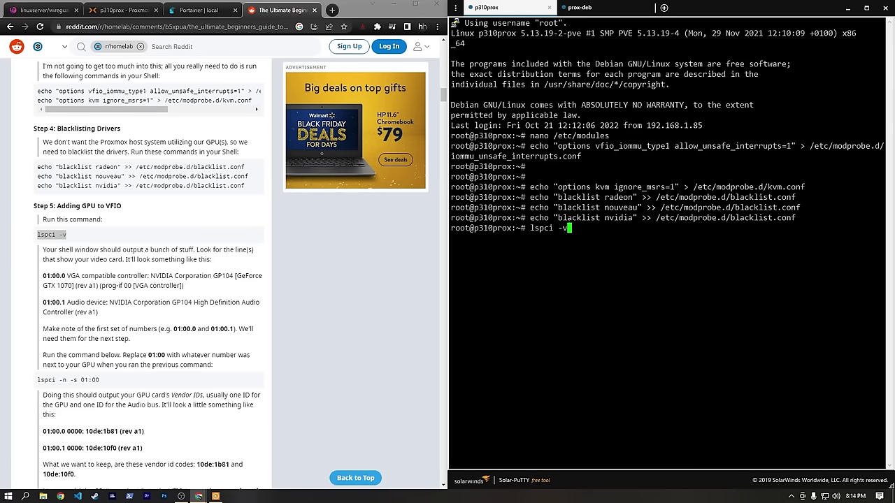
key(Return)
- Examine the lspci output for the NVIDIA graphics card's VGA and audio entries, highlighting the VGA controller's name and device address
scroll(667, 241, up, 20)
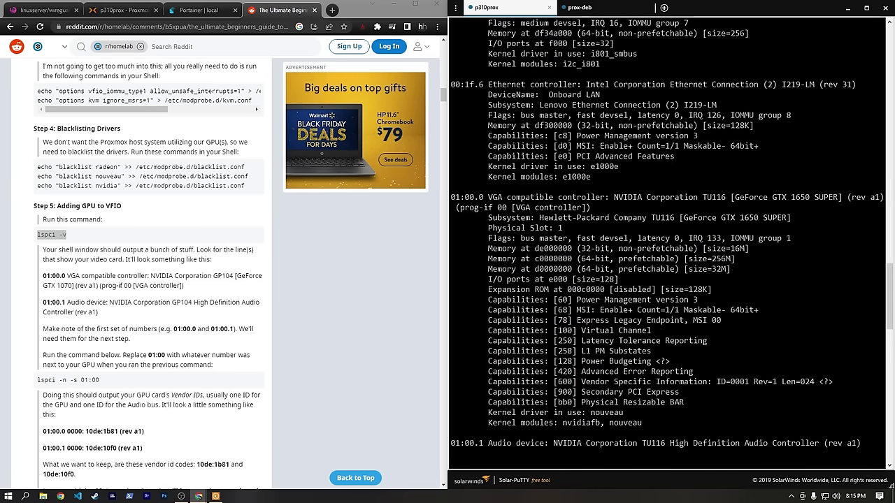
drag(488, 197, 726, 198)
click(725, 198)
scroll(576, 237, down, 7)
scroll(576, 238, up, 7)
drag(451, 197, 502, 197)
scroll(576, 238, down, 7)
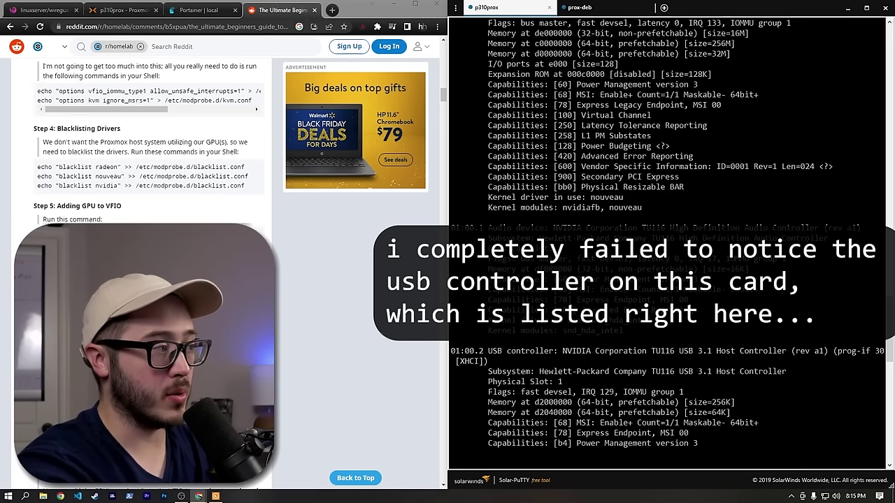
scroll(667, 245, up, 7)
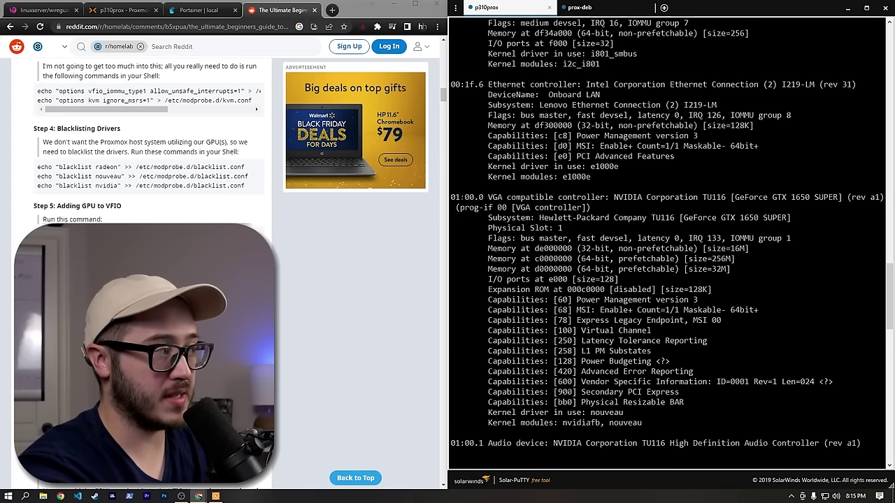
scroll(668, 244, down, 7)
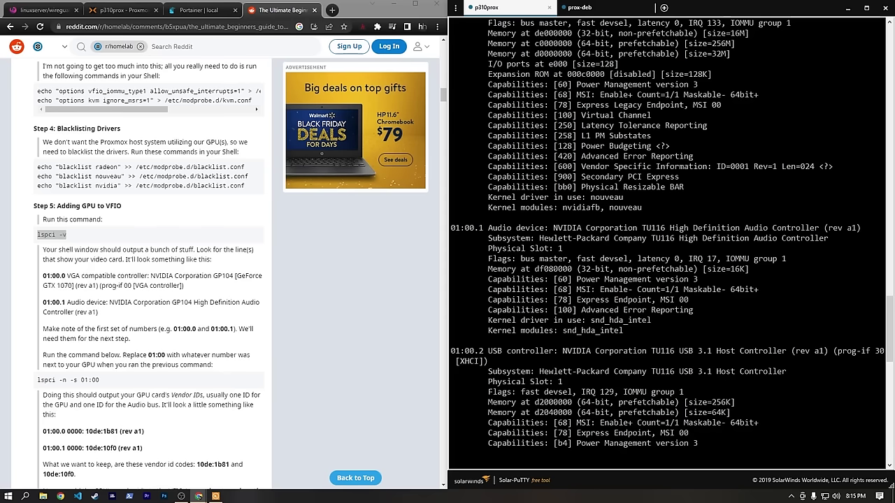
scroll(668, 241, up, 7)
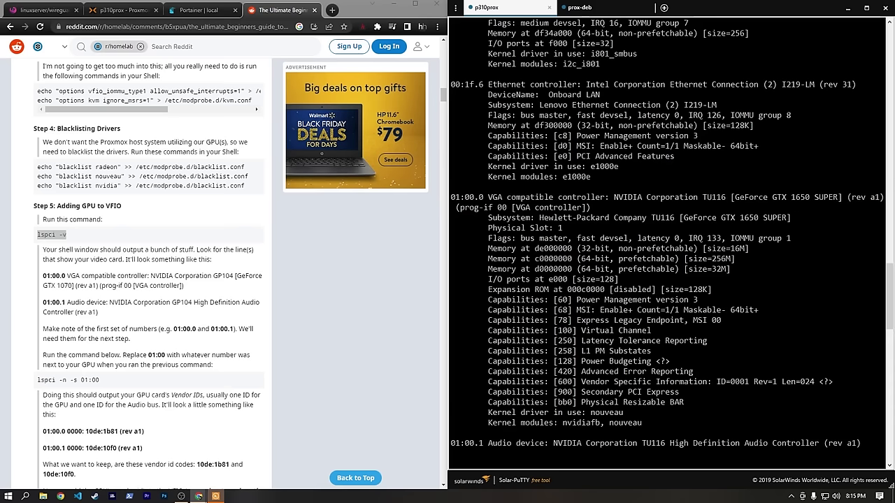
- Copy the guide's lspci -n -s 01:00 command and run it in the host's shell to list the GPU's vendor IDs
scroll(274, 249, down, 1)
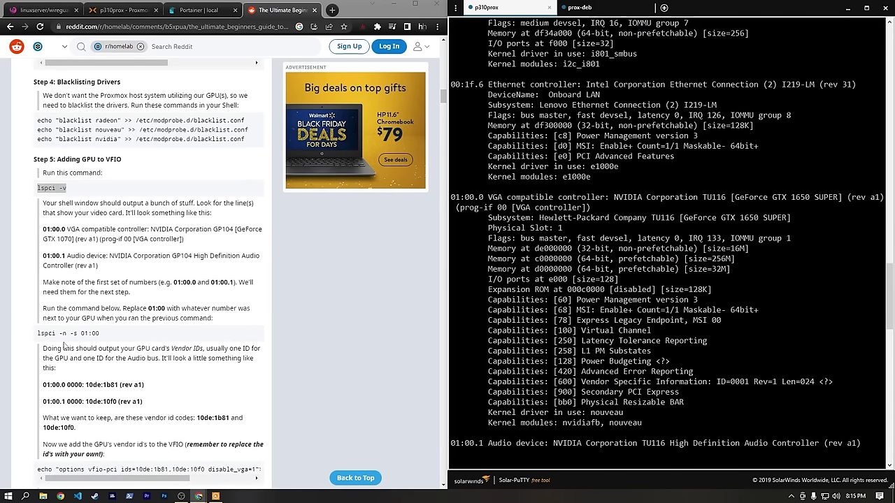
click(102, 338)
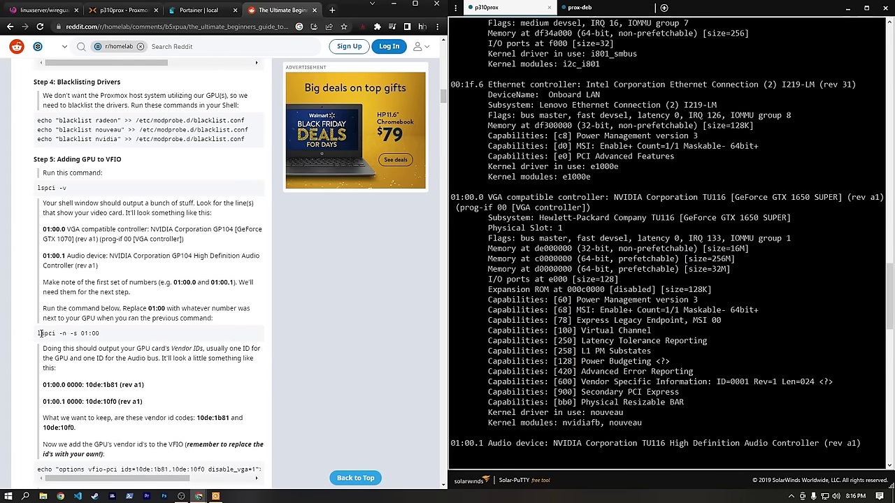
triple_click(89, 334)
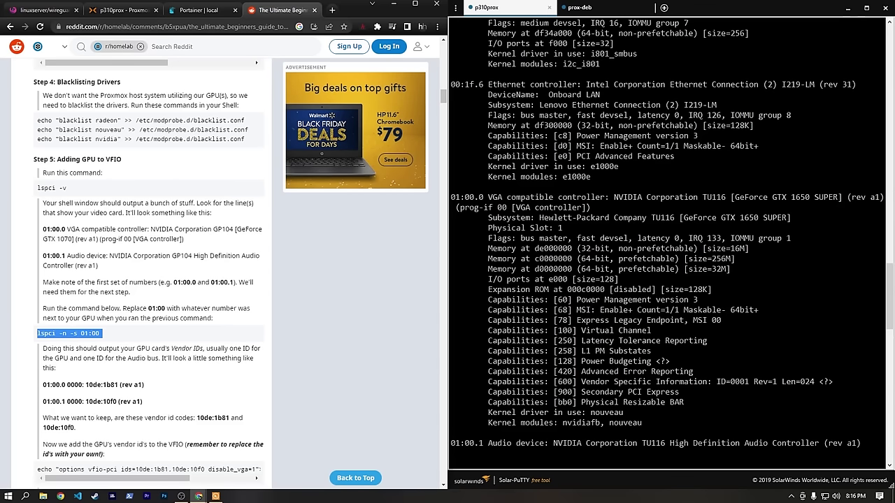
scroll(668, 241, down, 20)
key(alt+Tab)
key(shift+Insert)
key(Return)
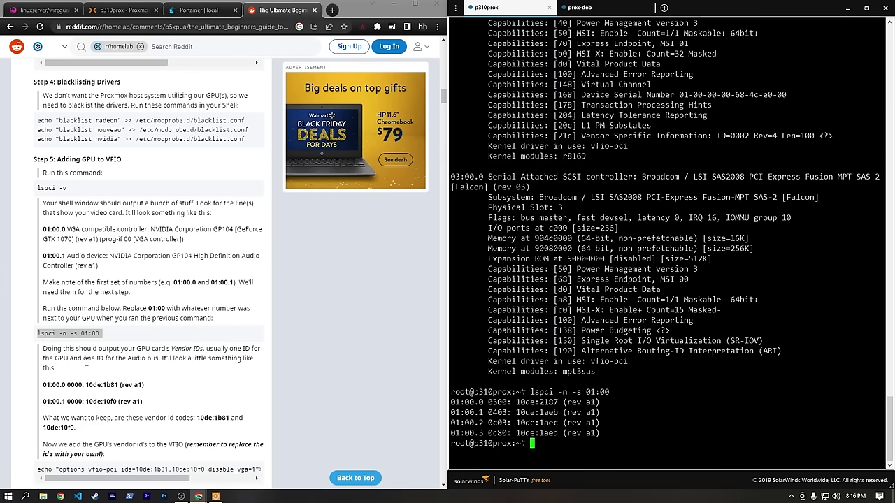
- Copy the guide's echo command for the vfio-pci options in full and paste it into a blank Notepad document
drag(38, 334, 101, 333)
scroll(118, 369, down, 2)
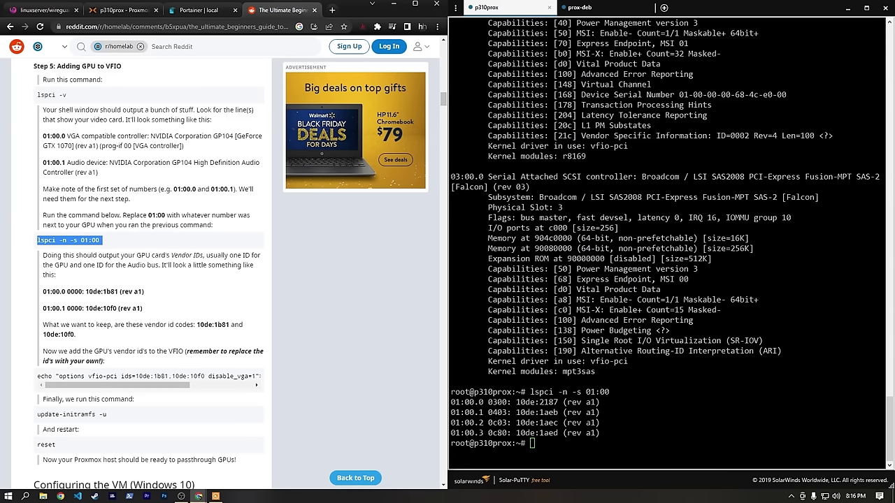
drag(516, 403, 561, 403)
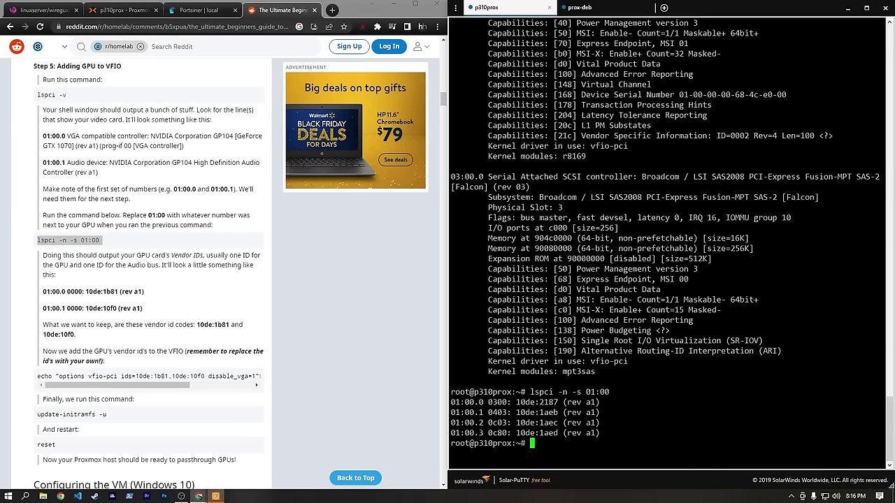
click(39, 380)
drag(38, 379, 264, 382)
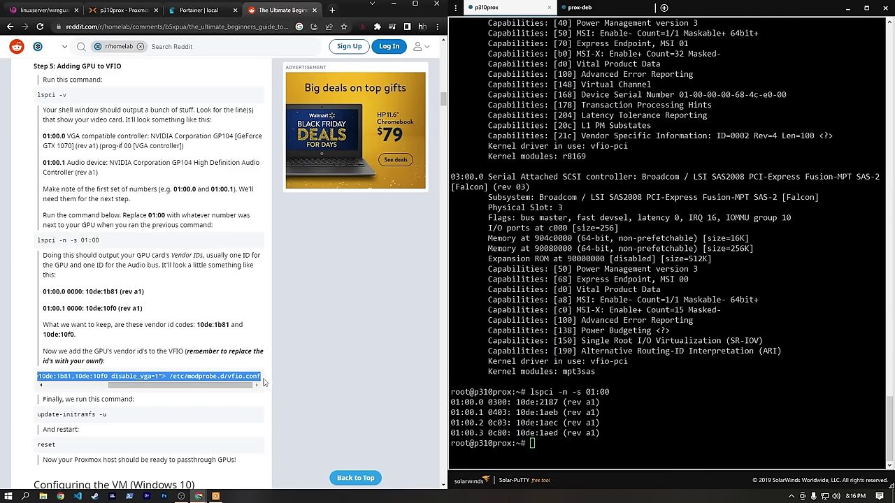
key(ctrl+c)
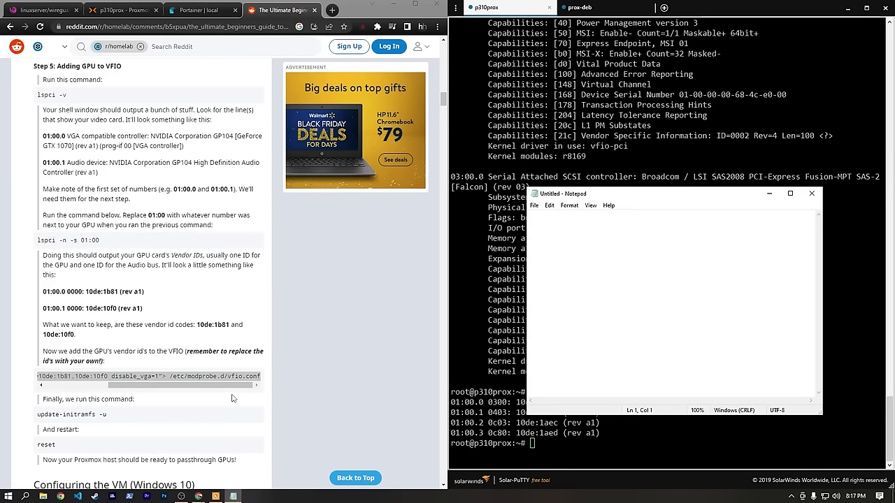
drag(580, 194, 196, 143)
key(ctrl+v)
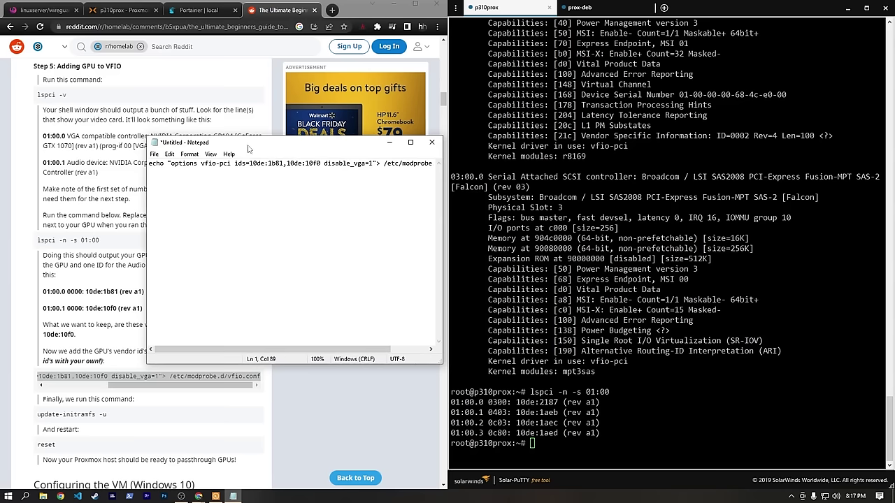
drag(249, 145, 233, 150)
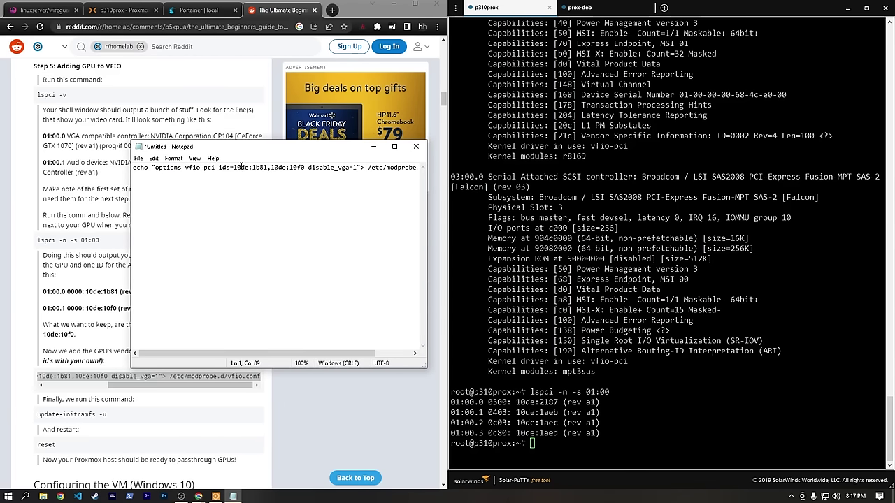
- Replace the guide's example IDs in the Notepad command with the VGA controller's ID 10de:2187, followed by a comma
drag(235, 168, 304, 168)
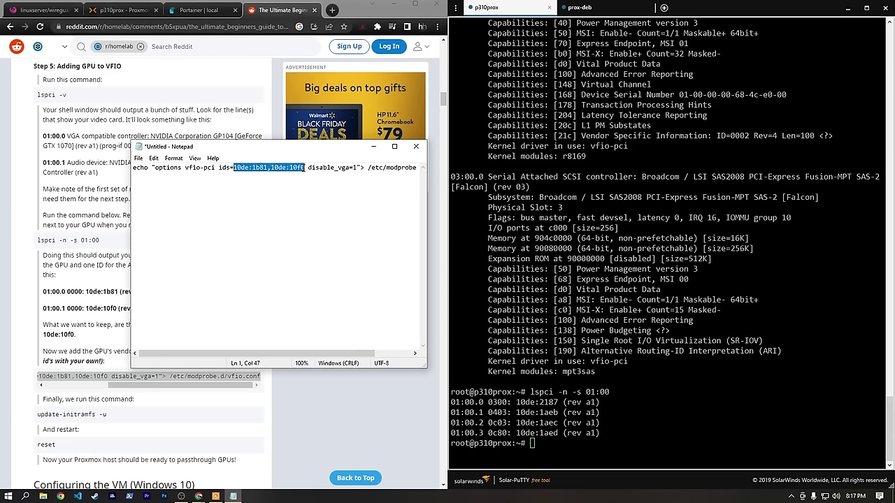
key(BackSpace)
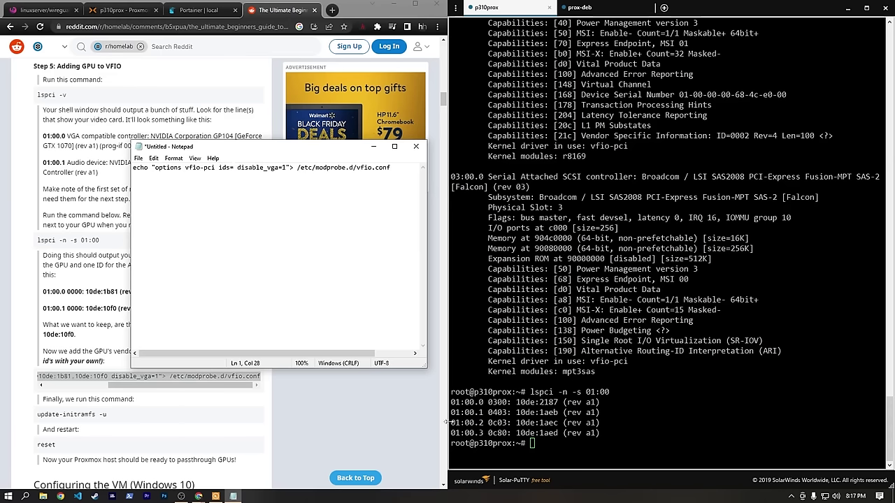
drag(516, 402, 558, 403)
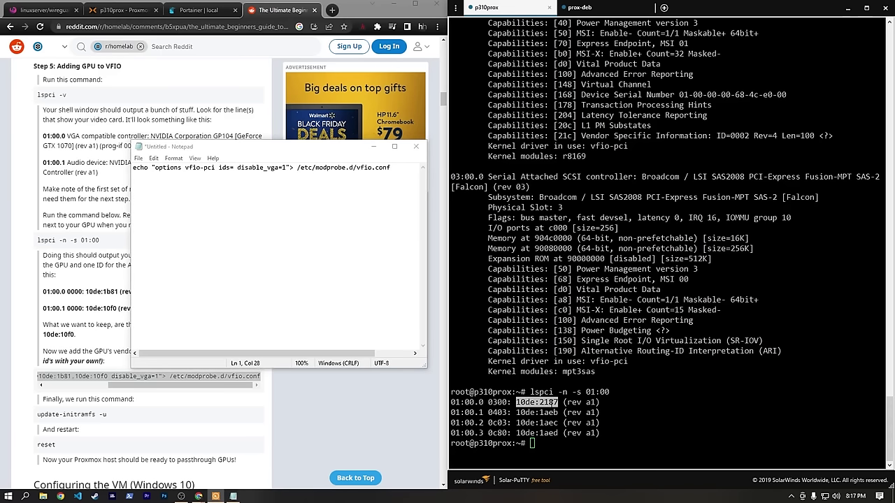
key(alt+Tab)
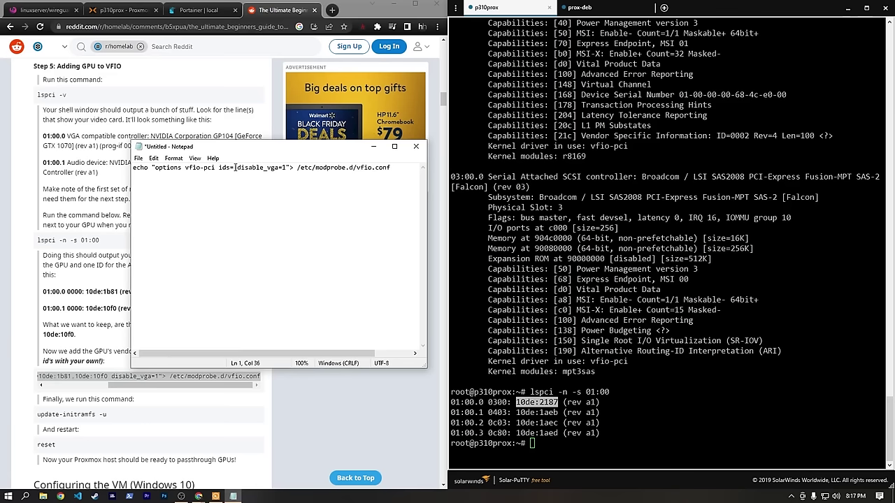
key(ctrl+v)
text(,)
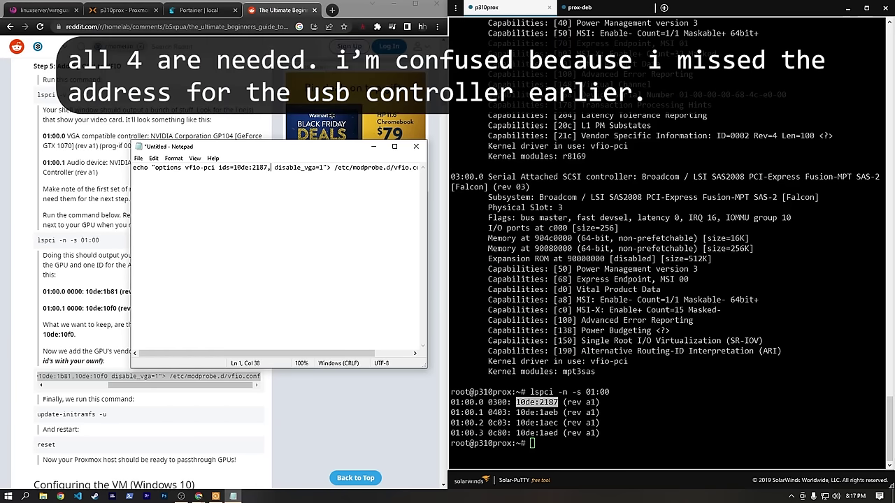
- Copy the 01:00.1 audio device's ID from the shell output and add 10de:1aeb as the second ID in the Notepad command
key(alt+Tab)
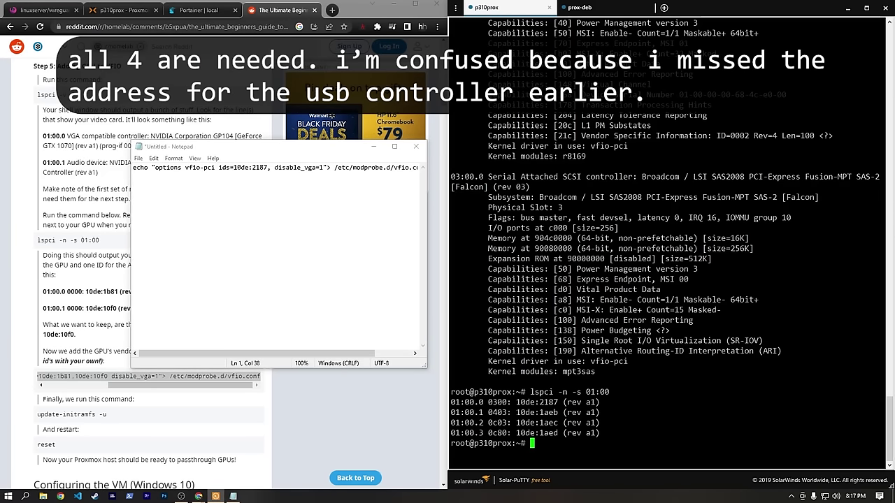
drag(516, 413, 558, 413)
key(ctrl+c)
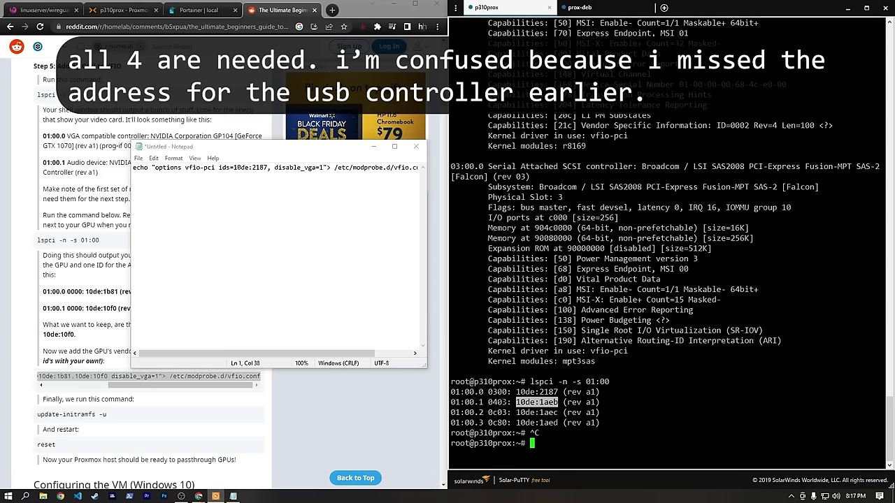
right_click(544, 404)
key(alt+Tab)
key(ctrl+v)
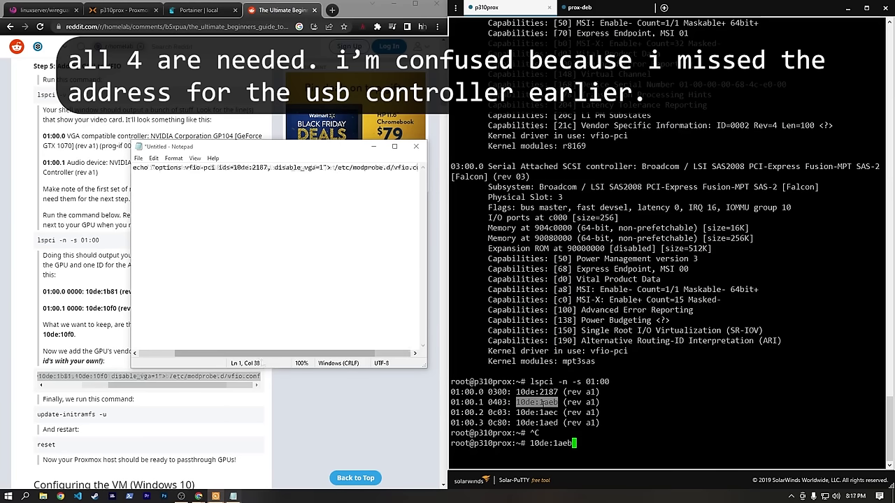
key(End)
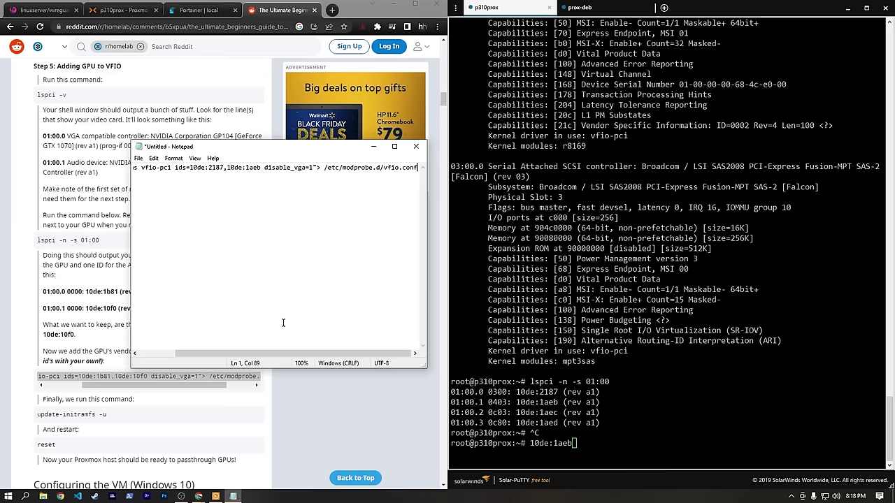
drag(287, 352, 228, 352)
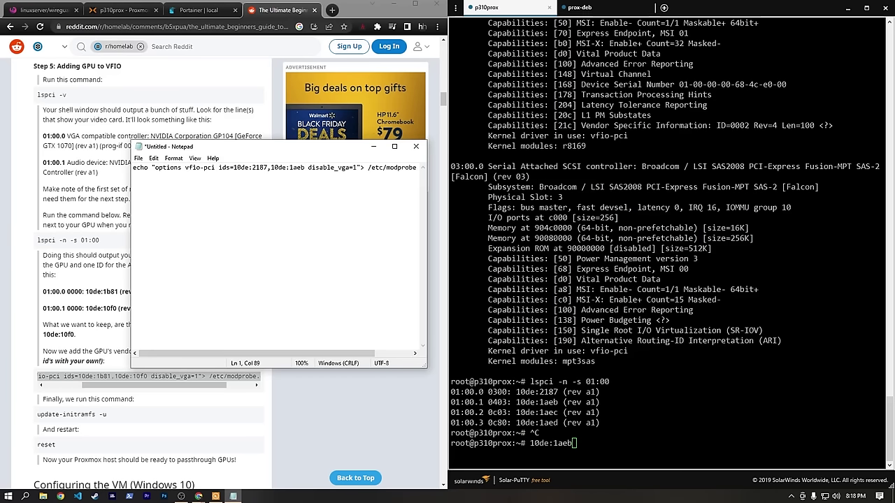
- Append the IDs of the remaining two GPU functions, 10de:1aec and 10de:1aed, comma-separated, to the ids list in the Notepad command
drag(516, 412, 557, 412)
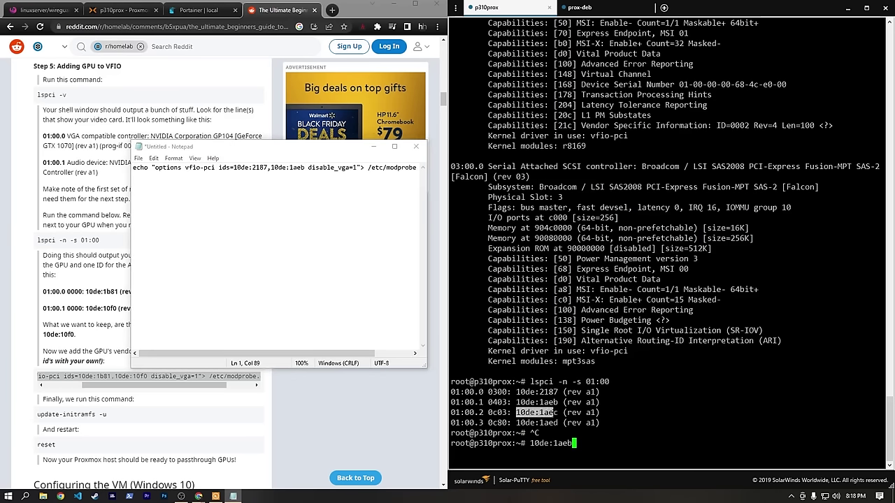
click(305, 168)
text(,)
key(ctrl+v)
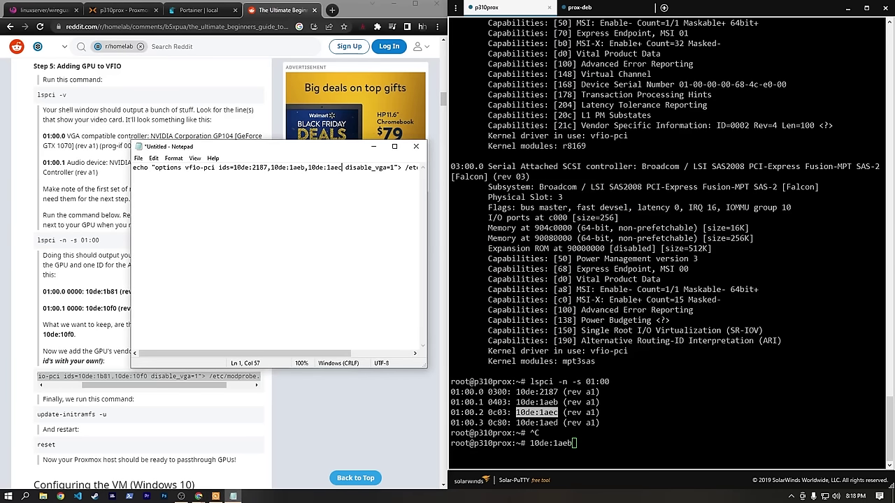
drag(516, 423, 558, 423)
key(ctrl+c)
click(342, 167)
text(,)
key(ctrl+v)
key(Home)
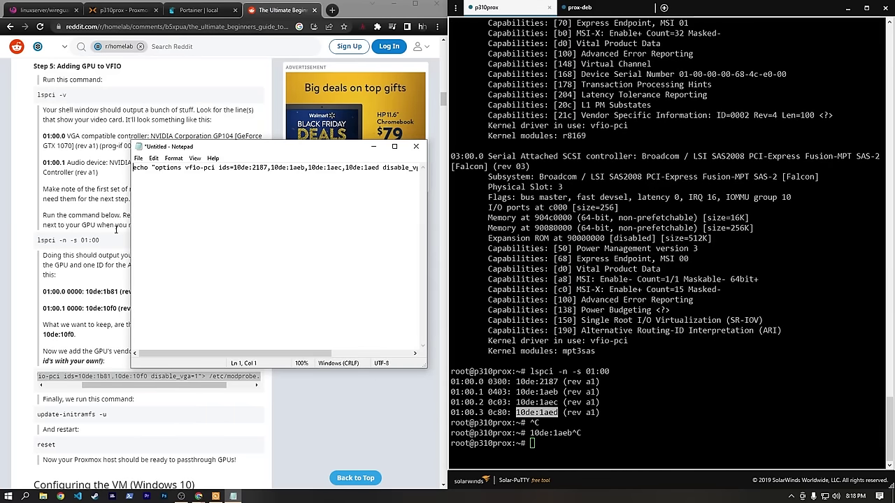
- Check the four IDs in the Notepad command, then copy it and run it on the host to write /etc/modprobe.d/vfio.conf
drag(132, 233, 55, 233)
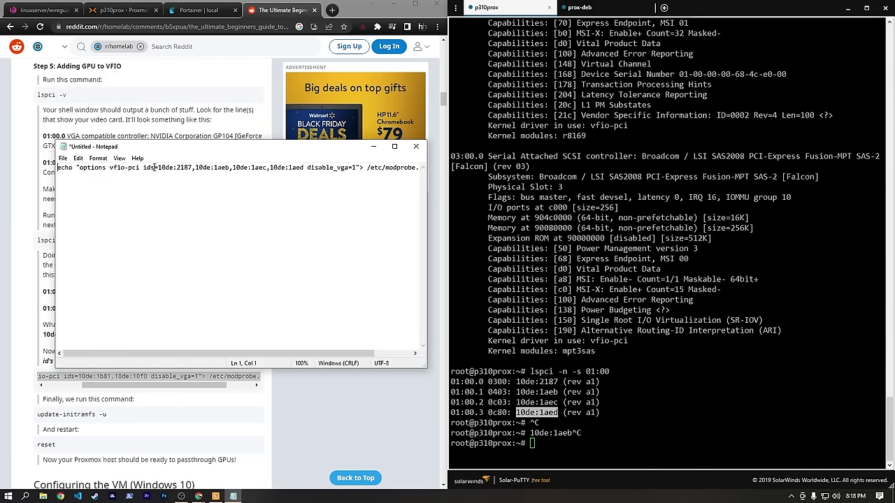
drag(158, 168, 330, 164)
click(195, 168)
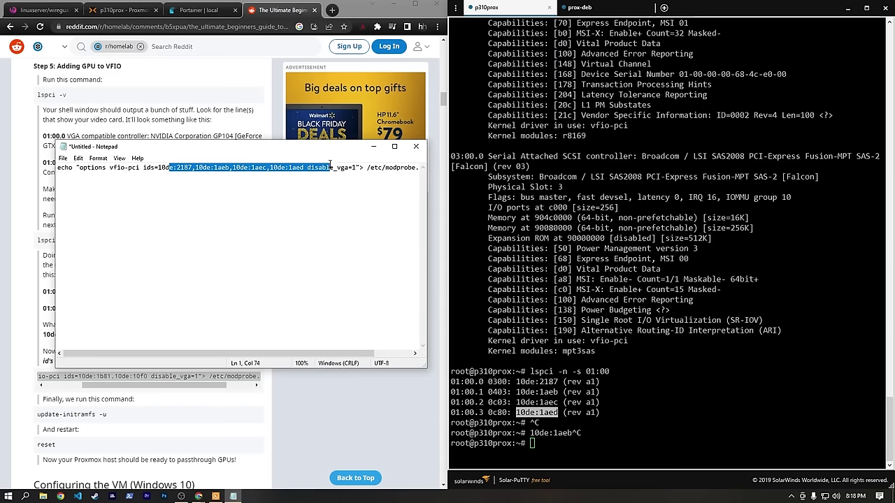
click(325, 168)
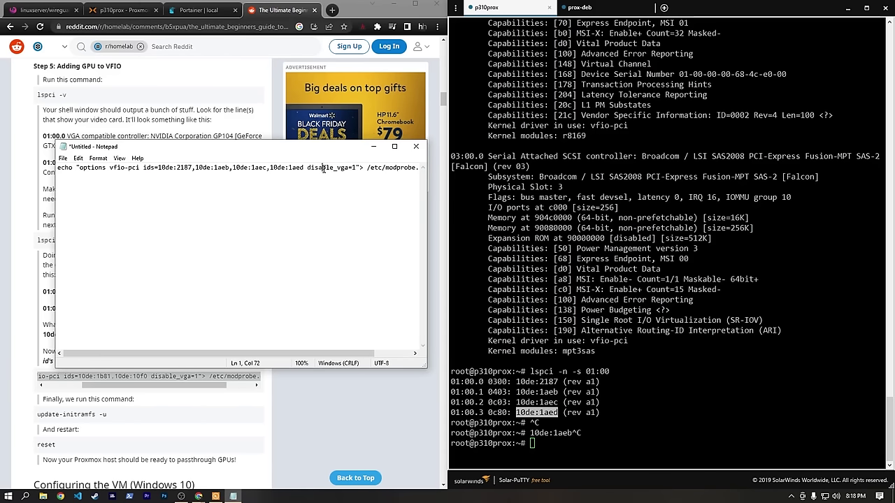
triple_click(324, 169)
key(ctrl+c)
click(374, 146)
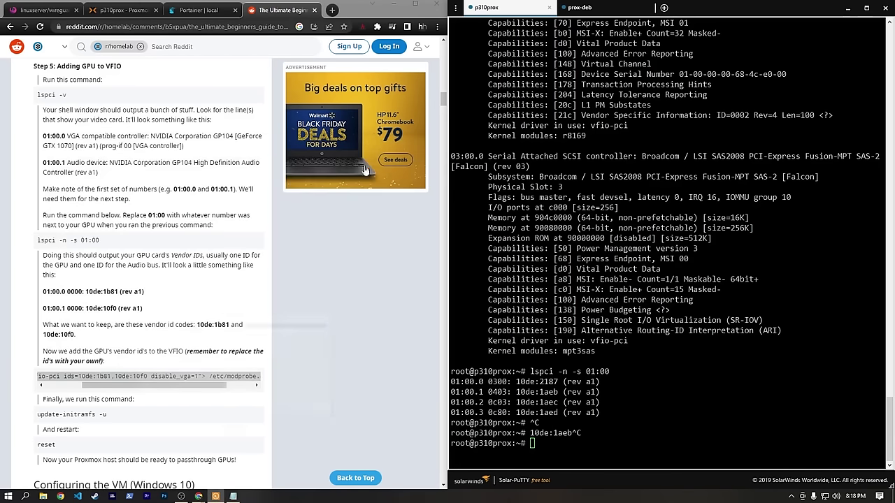
key(ctrl+v)
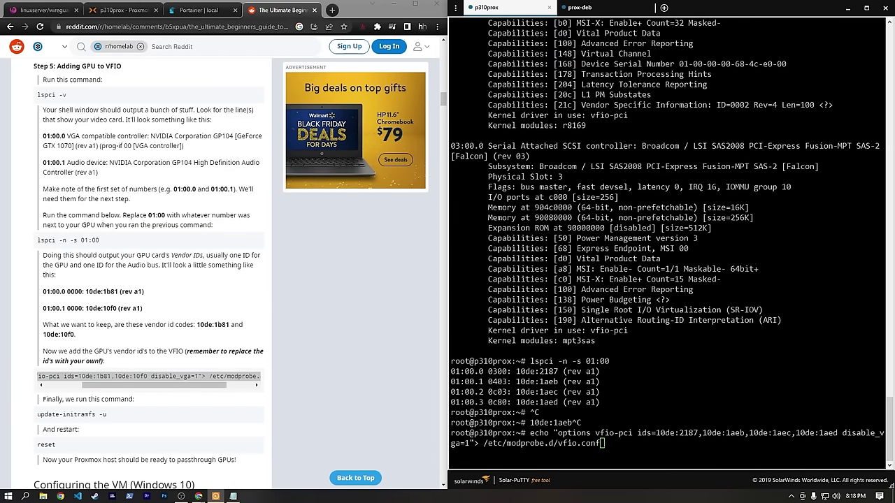
key(Return)
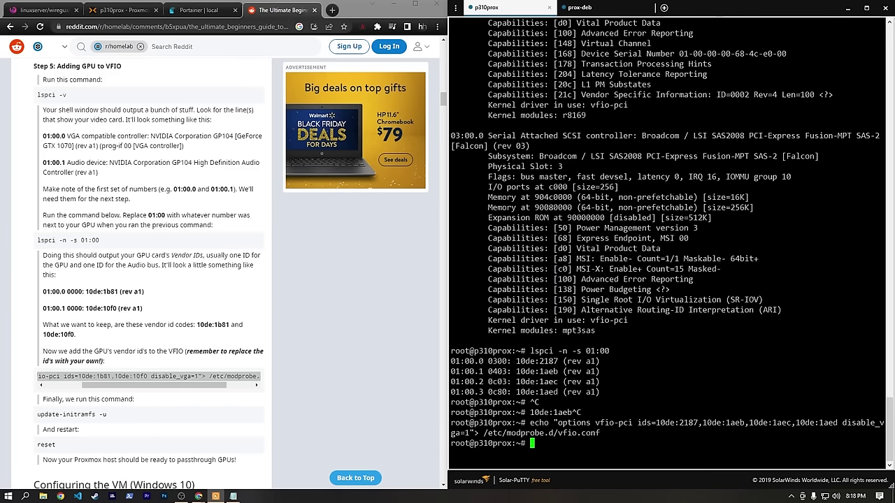
- Copy the guide's update-initramfs -u command and run it on the host
scroll(163, 348, down, 1)
drag(107, 369, 38, 371)
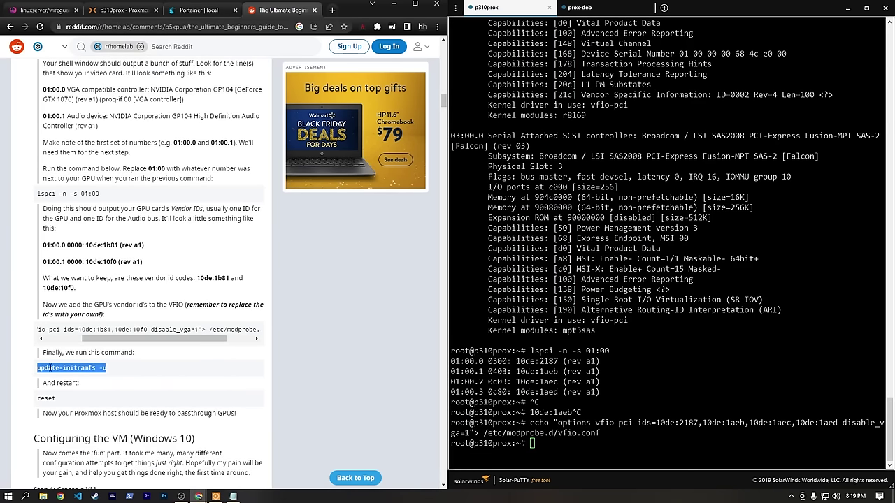
key(ctrl+c)
click(499, 489)
key(ctrl+v)
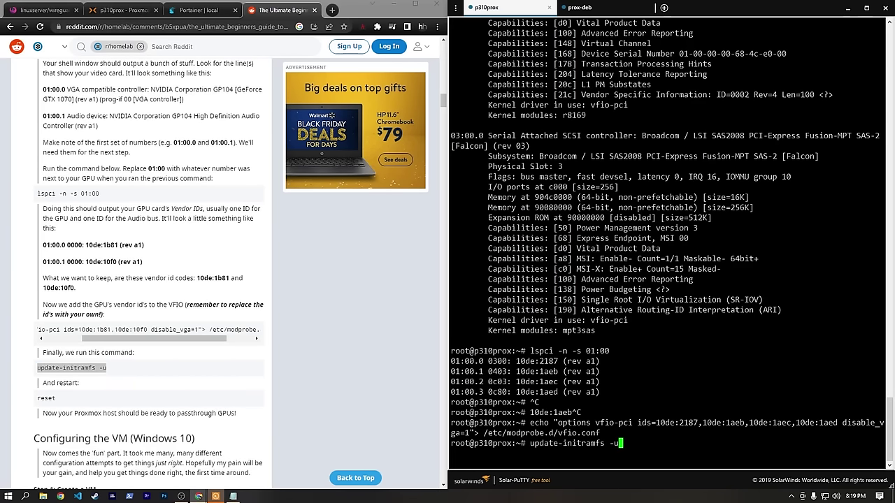
key(Return)
- Run the guide's closing reset command in the host's shell
scroll(135, 356, down, 1)
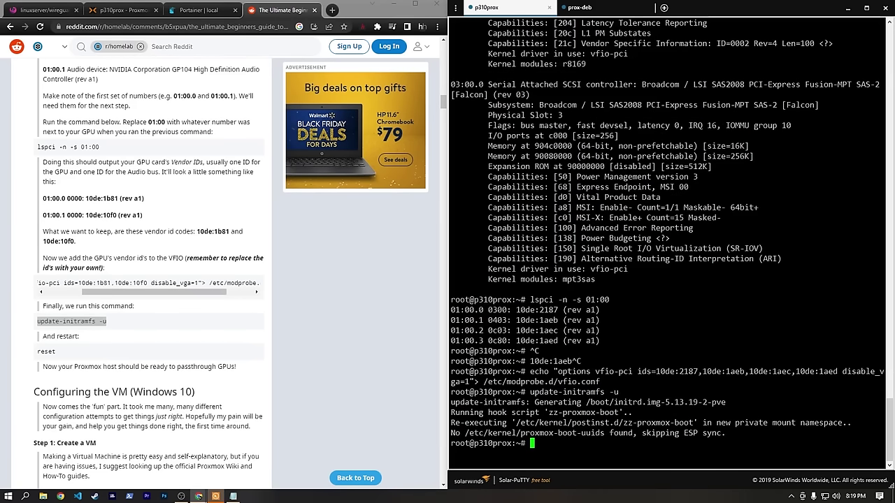
text(reset)
key(Return)
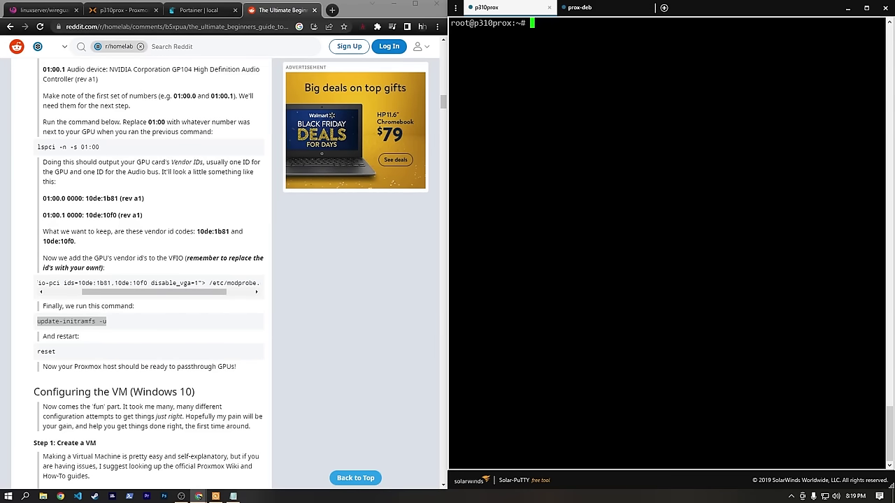
- Reboot the Proxmox host from its shell with the reboot command
click(180, 283)
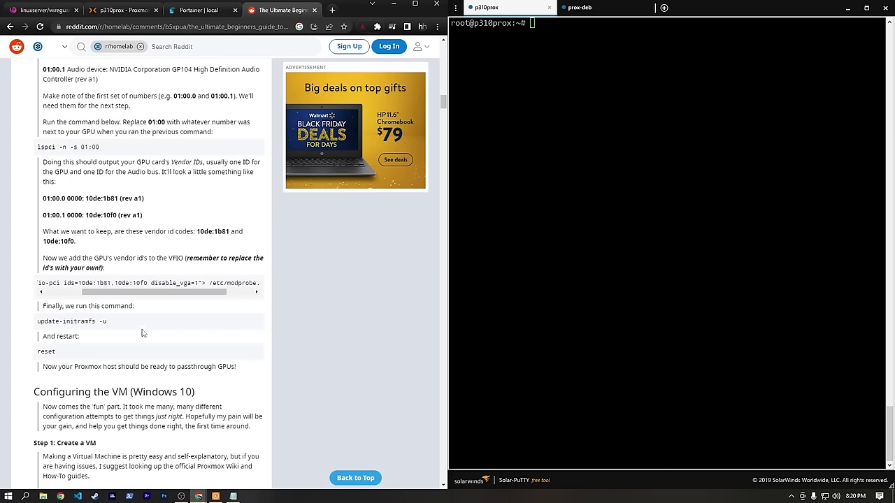
key(alt+Tab)
text(reboot)
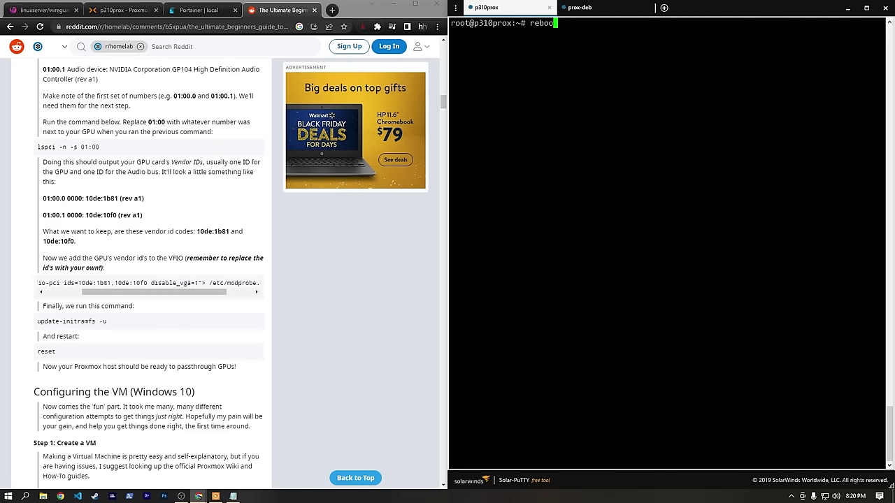
key(Return)
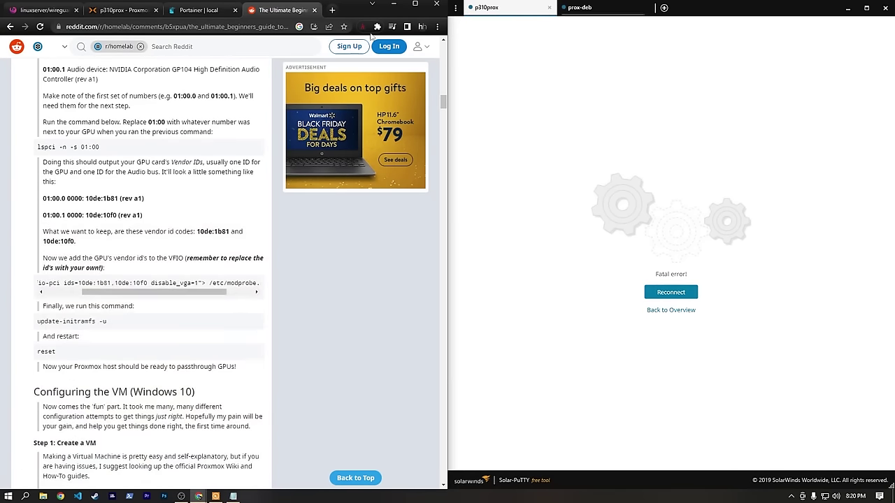
- Search the web for "proxmox windows vertio driver" and view the Proxmox wiki's Windows VirtIO Drivers page in a maximized window
click(333, 10)
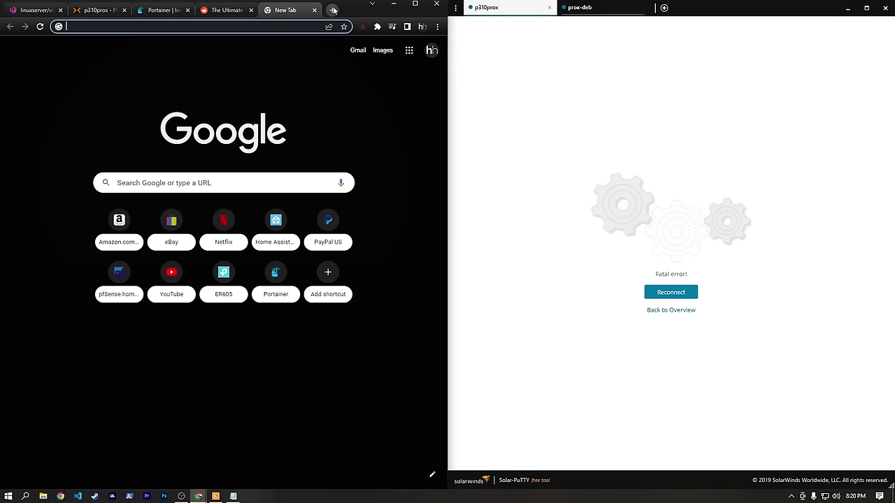
text(proxmox)
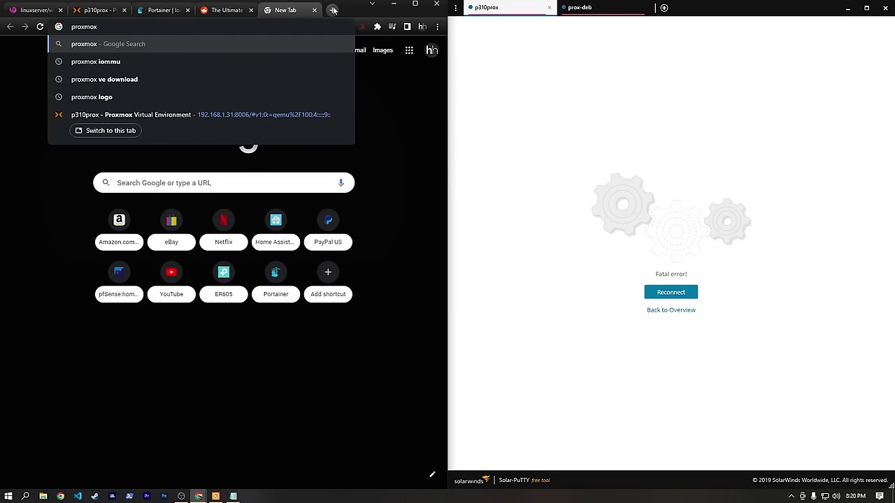
text( windows verti)
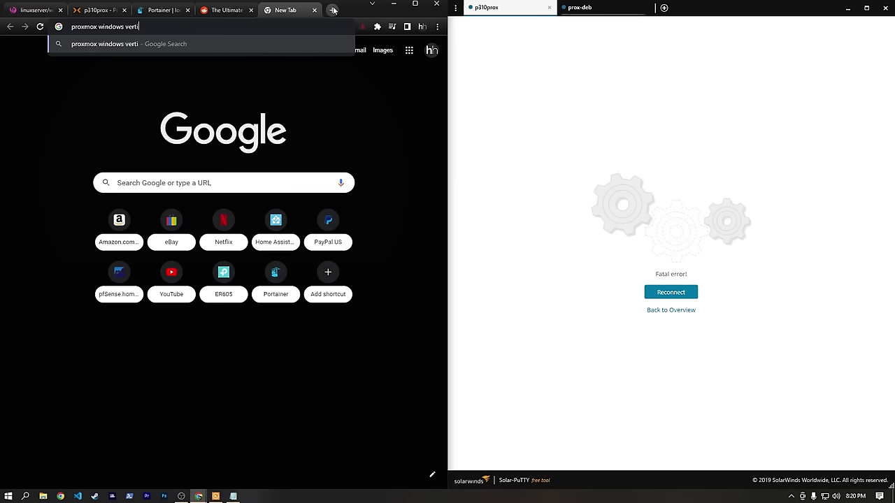
text(o driver)
key(Return)
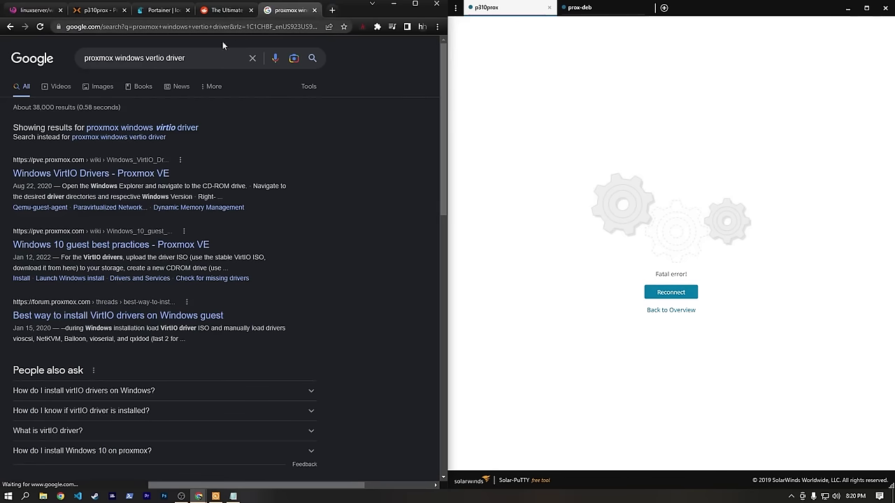
click(79, 176)
key(super+Up)
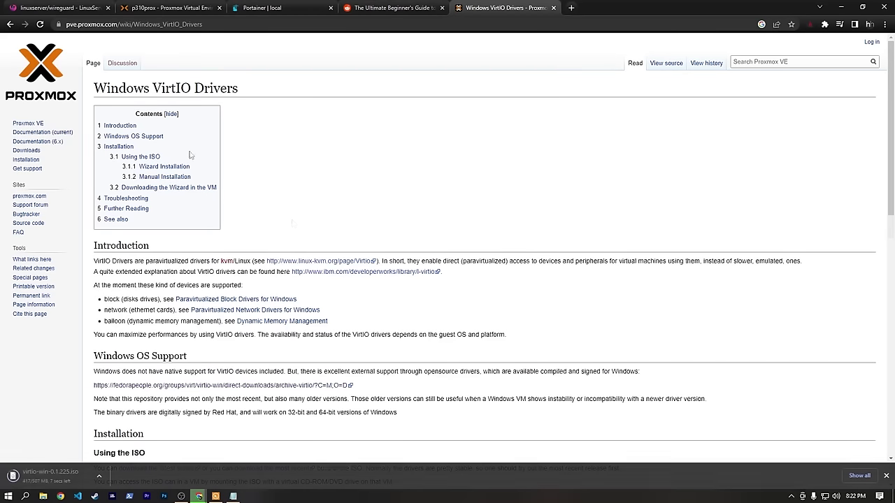
scroll(242, 148, down, 2)
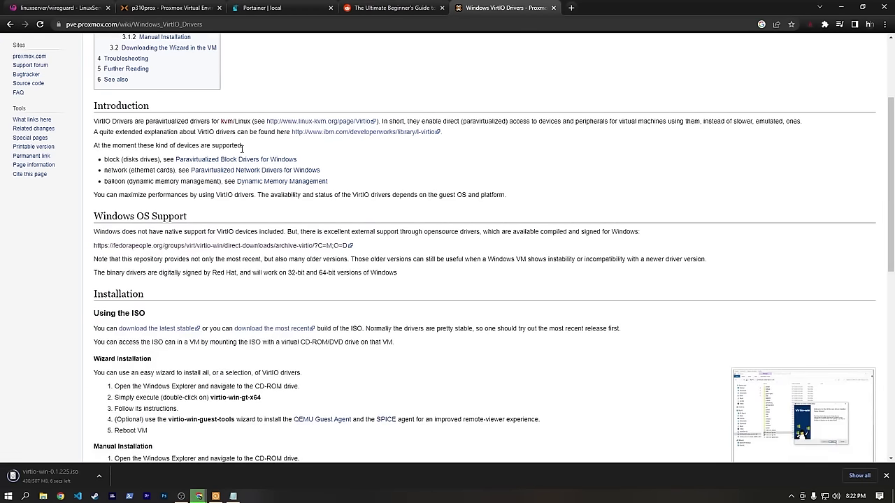
scroll(241, 148, up, 2)
scroll(276, 154, down, 2)
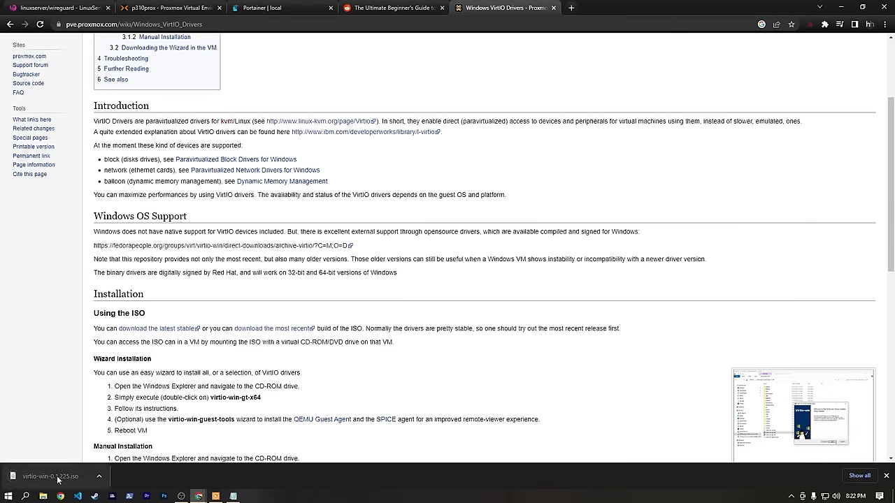
- Return to the Proxmox web interface, reload it, and dismiss the copy-data task viewers over the local storage's ISO images
click(158, 10)
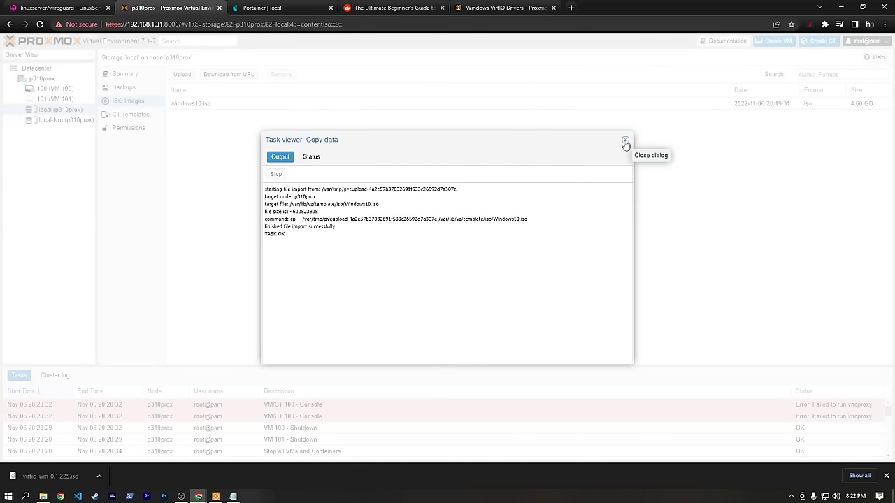
click(625, 139)
click(40, 24)
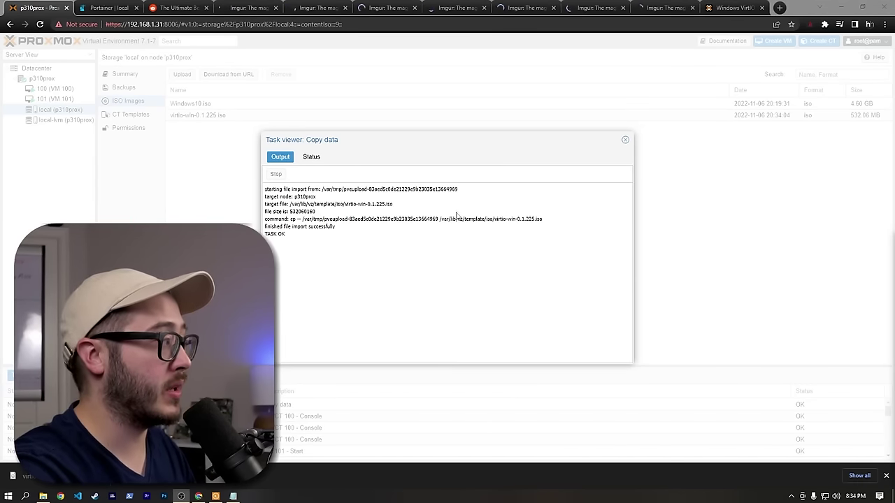
click(624, 142)
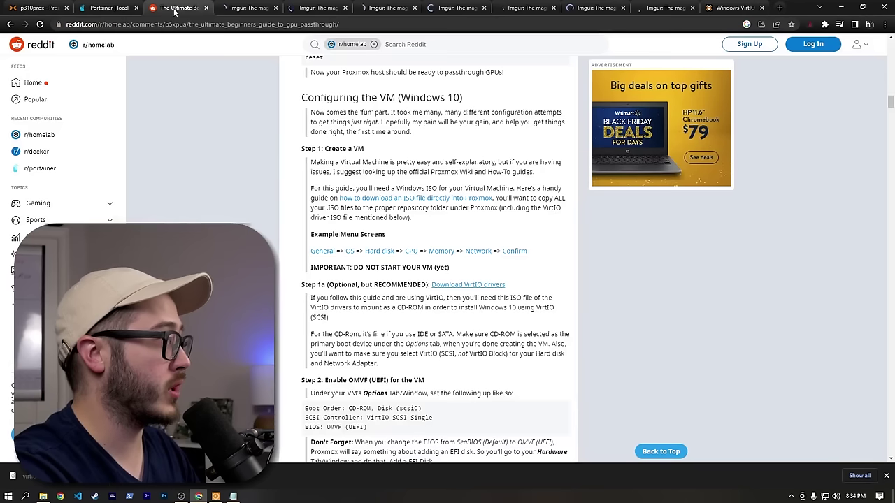
- Review the guide's Create a VM section and its General and OS example screens, closing each example after viewing it
click(175, 8)
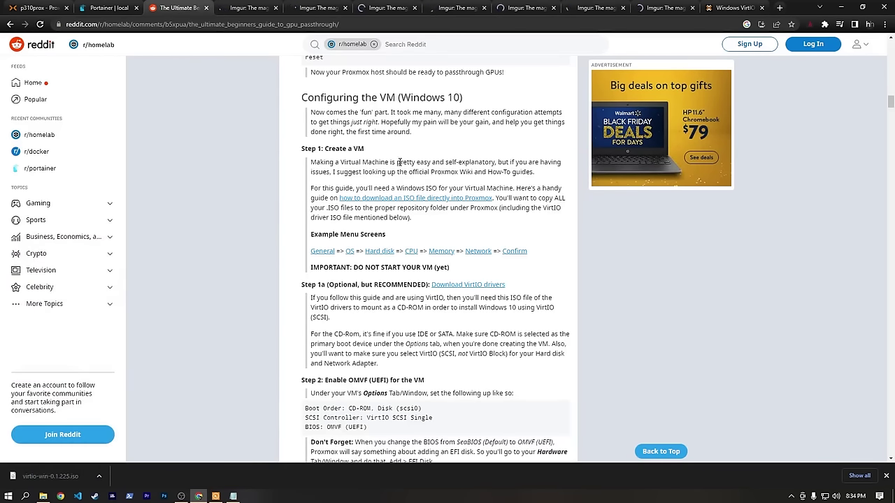
scroll(400, 161, up, 1)
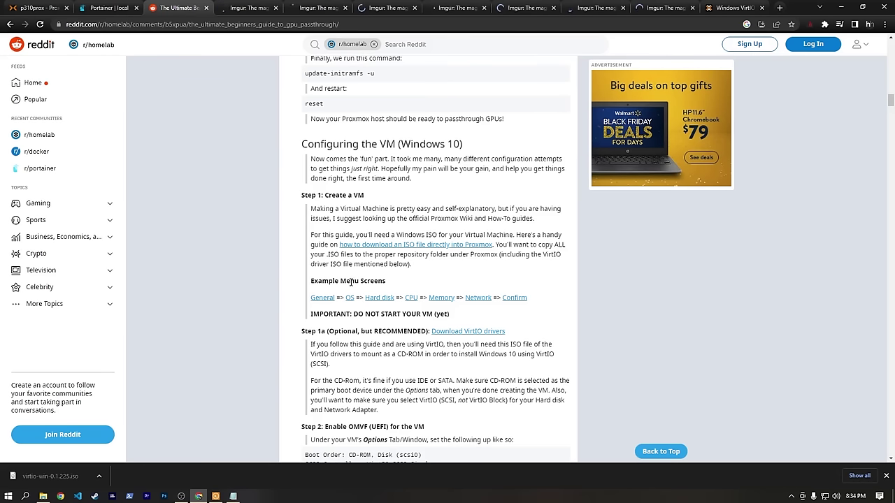
click(250, 9)
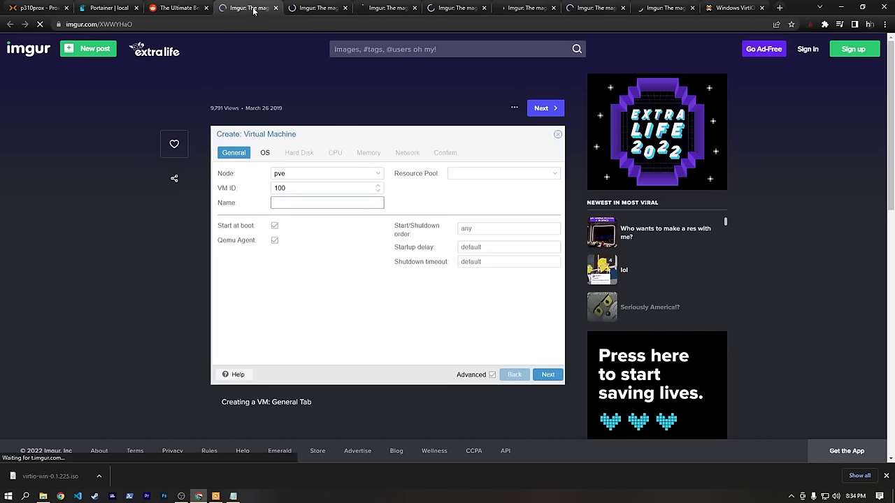
click(274, 9)
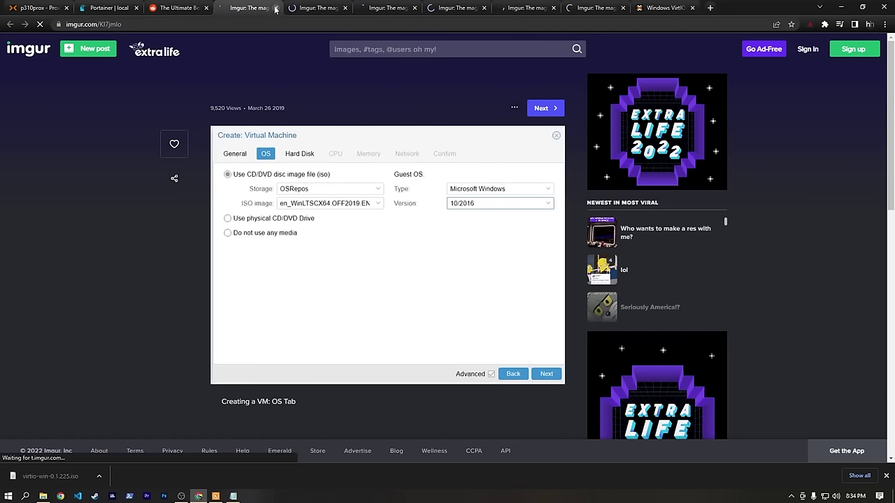
click(276, 8)
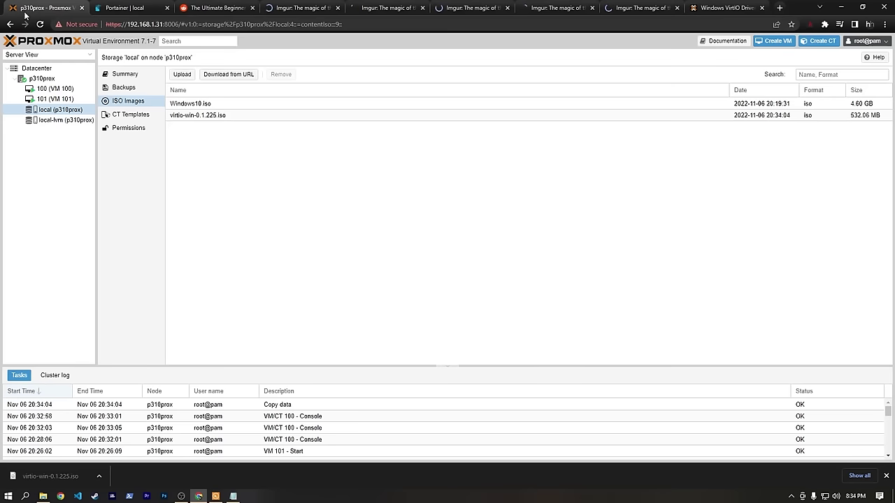
- Split the Proxmox page into its own window and place it side by side with the browser window holding the guide
key(ctrl+1)
drag(42, 8, 1, 103)
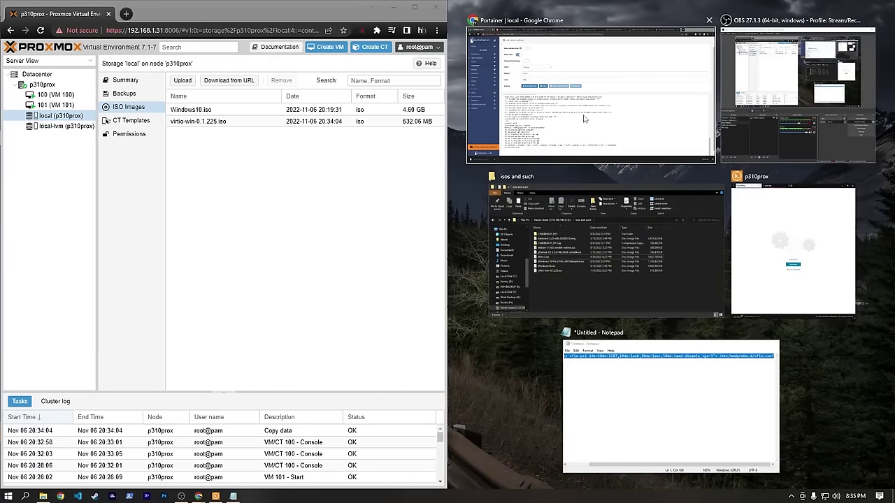
click(560, 52)
- Start creating a virtual machine, show the advanced options, enable start at boot, and proceed to the OS settings
click(330, 47)
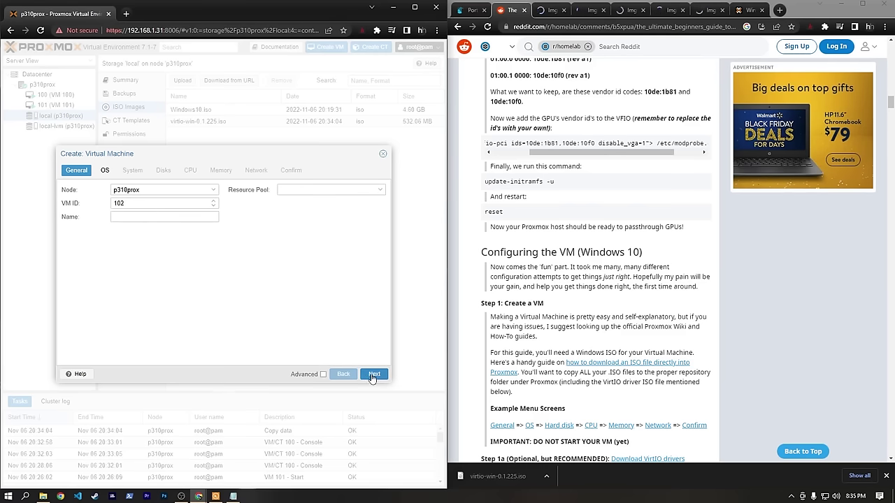
click(323, 374)
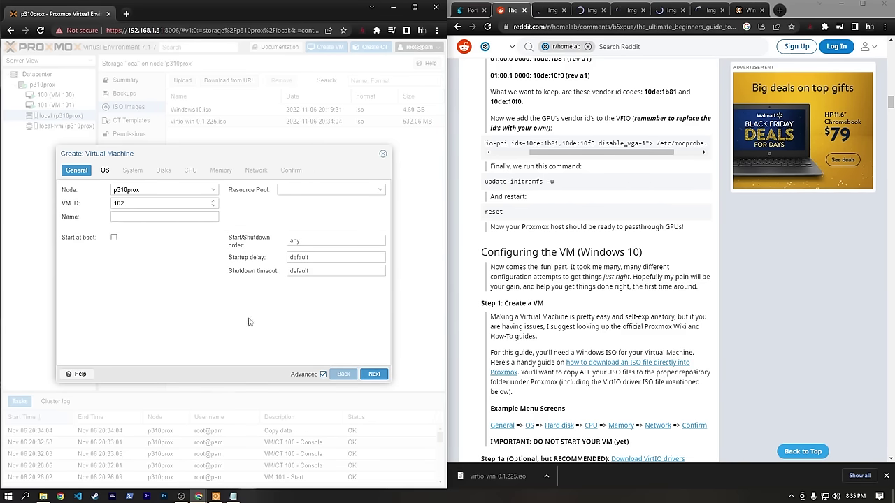
click(115, 238)
click(374, 375)
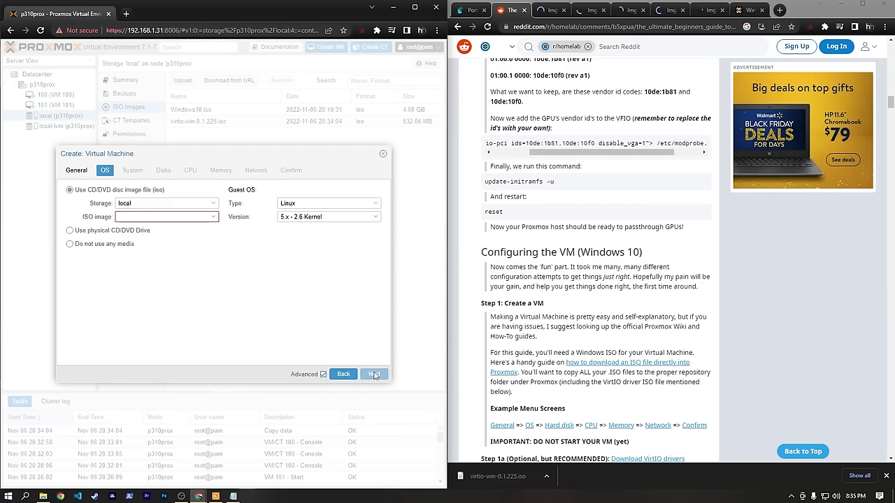
- Use Windows10.iso as the VM's installation image and set the guest OS to Microsoft Windows, version 11/2022
click(213, 217)
click(140, 254)
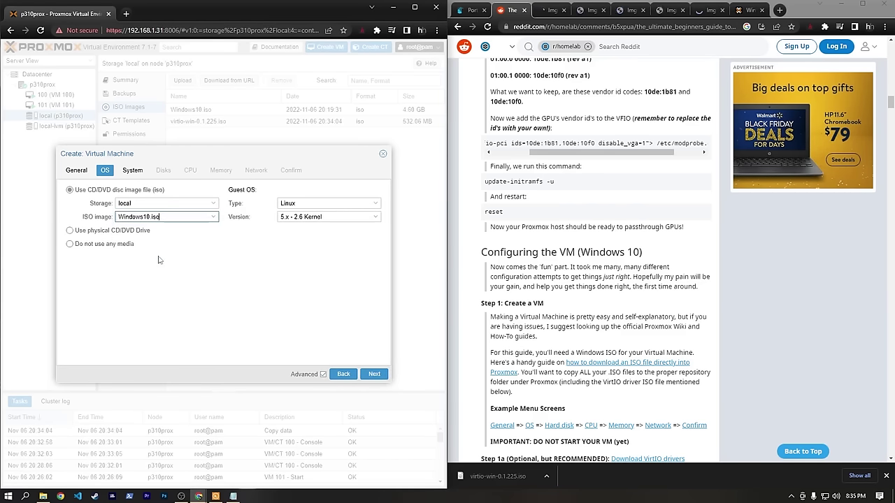
click(375, 206)
click(369, 226)
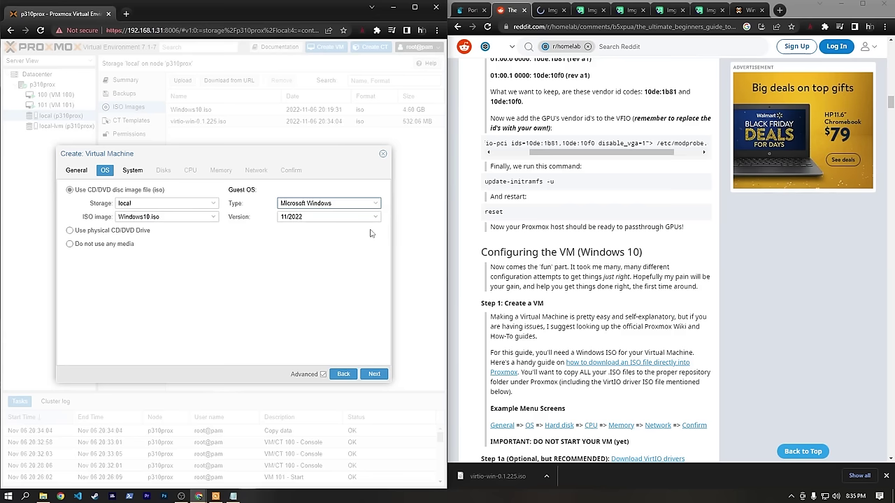
click(375, 218)
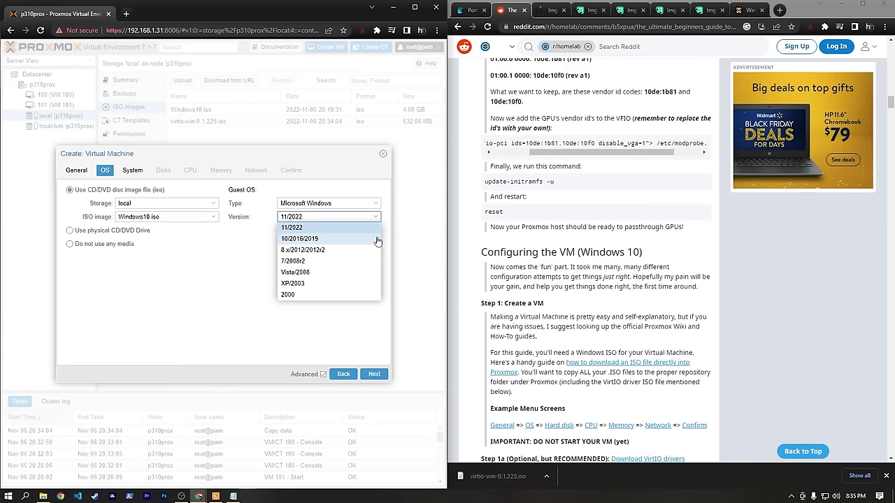
click(343, 228)
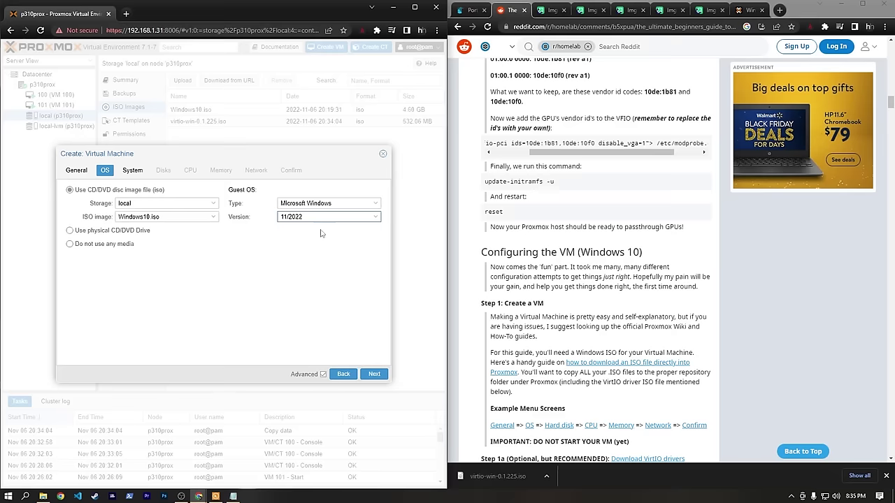
- Consult the guide's Create a VM section and bring up its Hard Disk example screen for reference
scroll(573, 216, up, 1)
scroll(598, 244, down, 3)
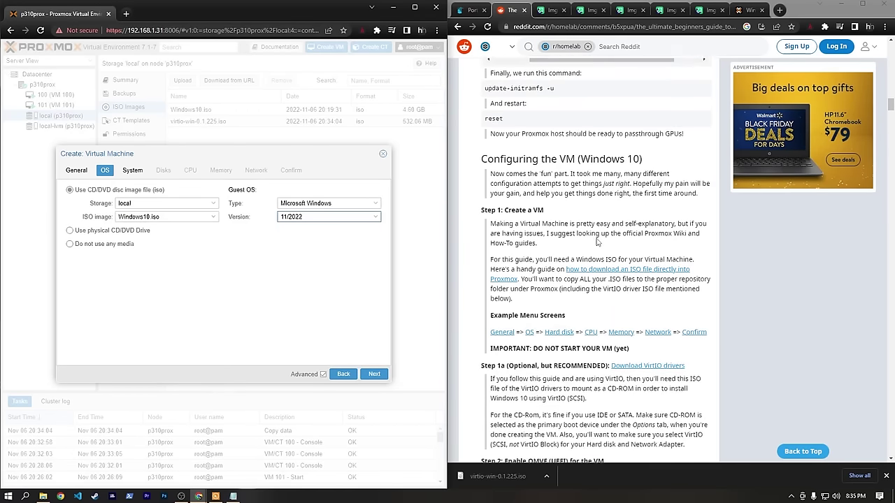
scroll(598, 241, up, 6)
scroll(598, 237, down, 5)
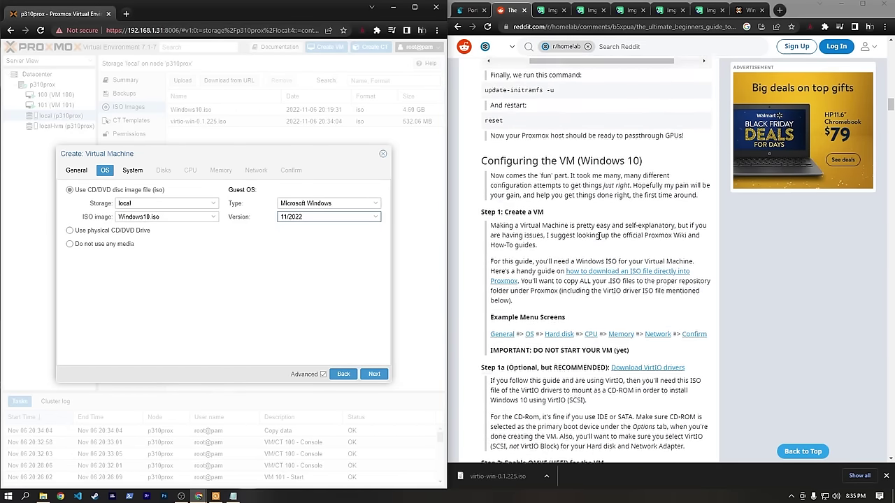
click(551, 10)
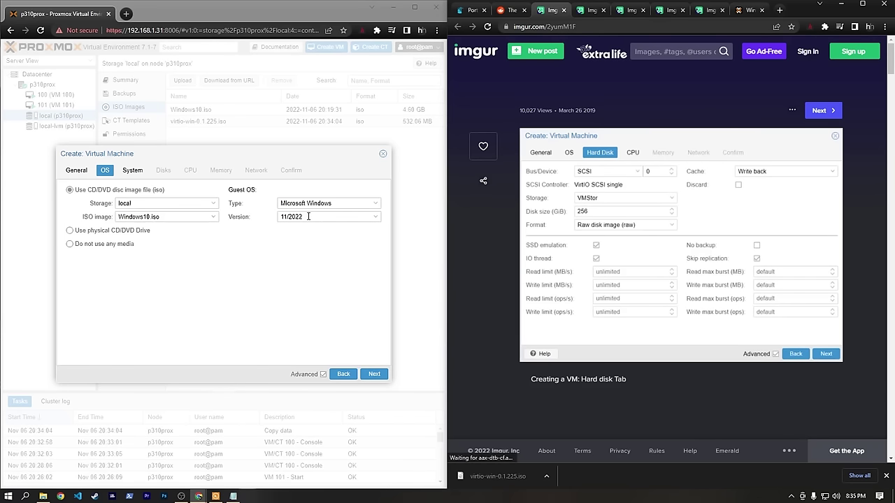
- Proceed to the VM's System settings and keep q35 as the machine type
click(375, 374)
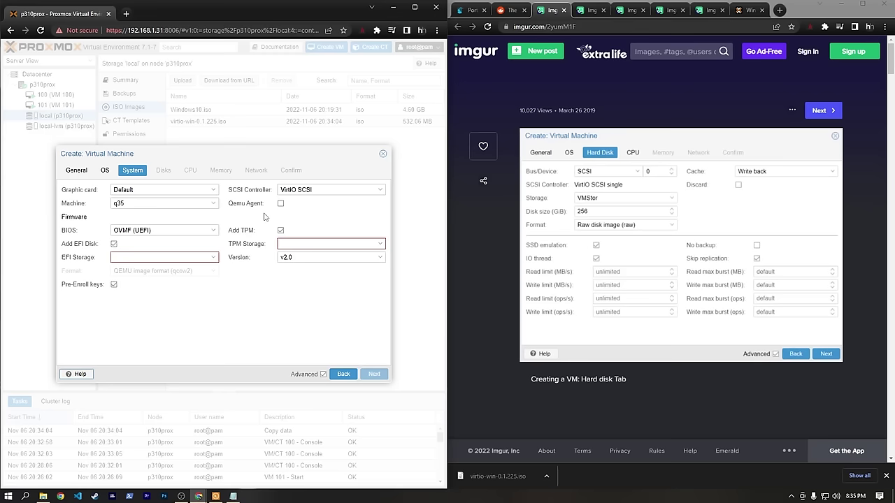
click(214, 203)
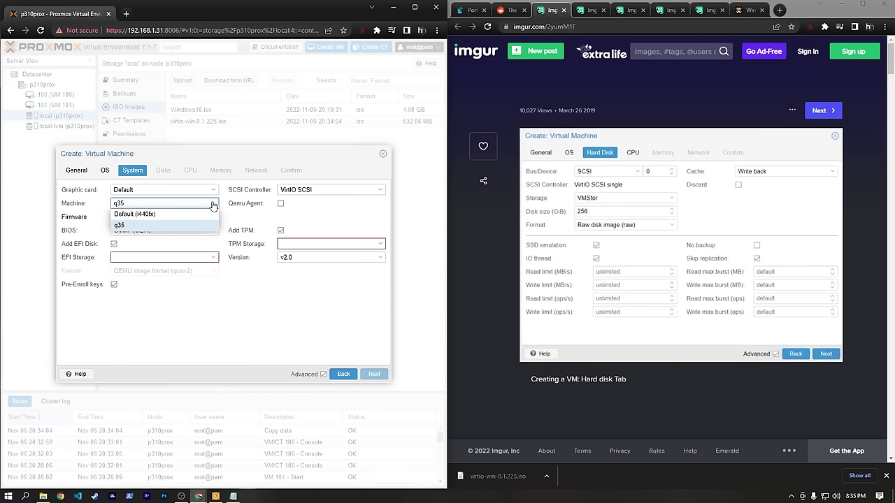
click(155, 230)
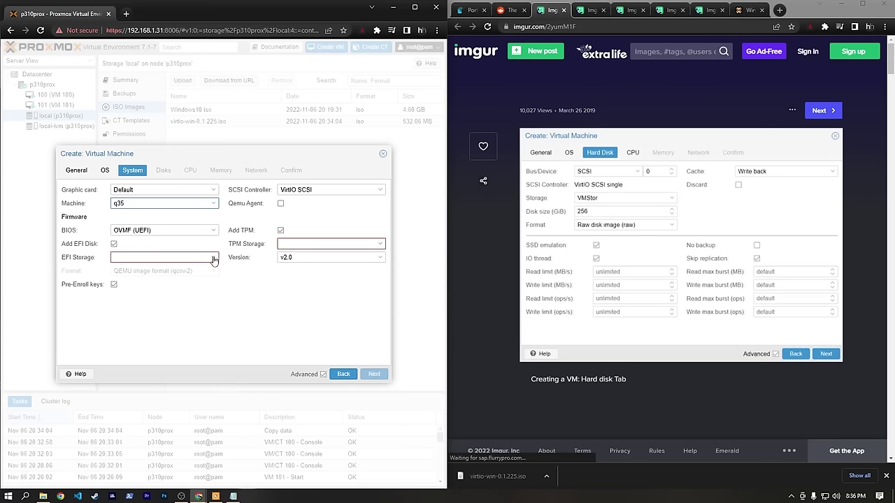
- Check the Reddit guide, use local-lvm for both the TPM and EFI storage, and proceed to the VM's disk settings
click(512, 9)
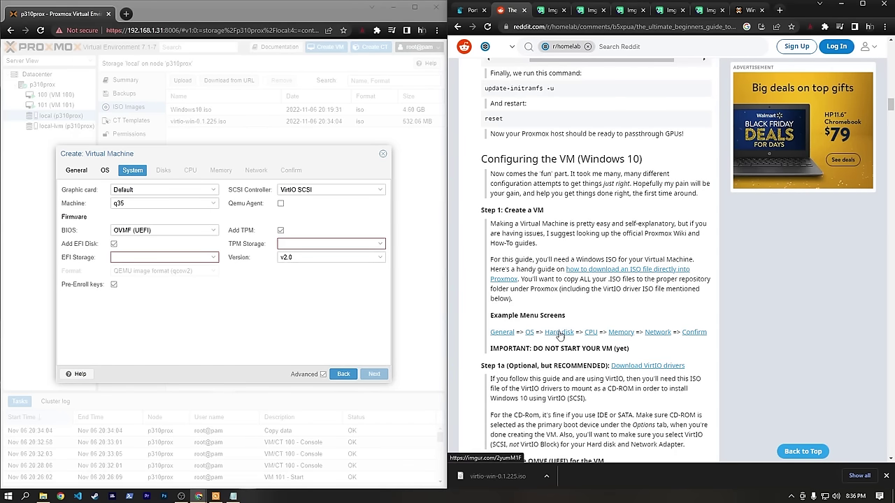
click(378, 244)
click(282, 269)
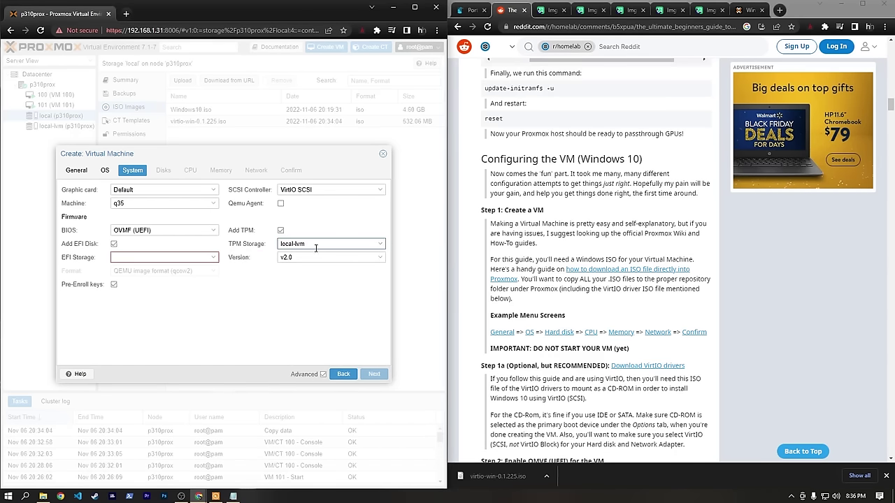
click(213, 257)
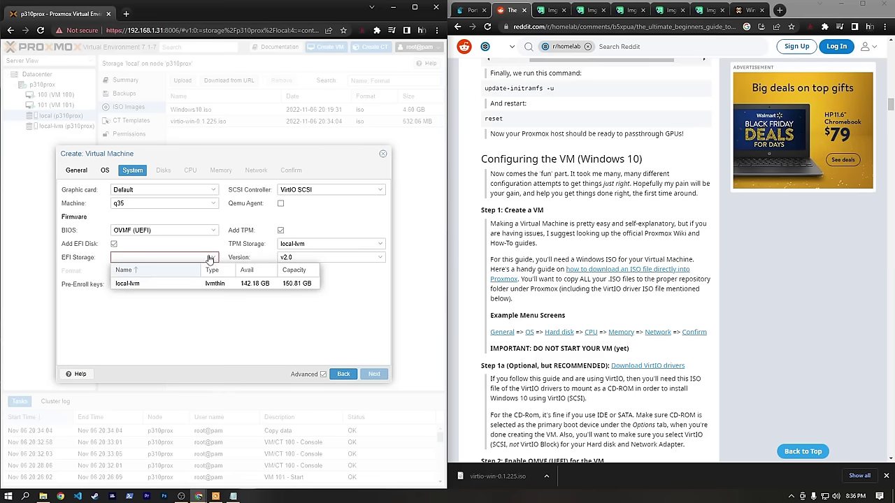
click(151, 284)
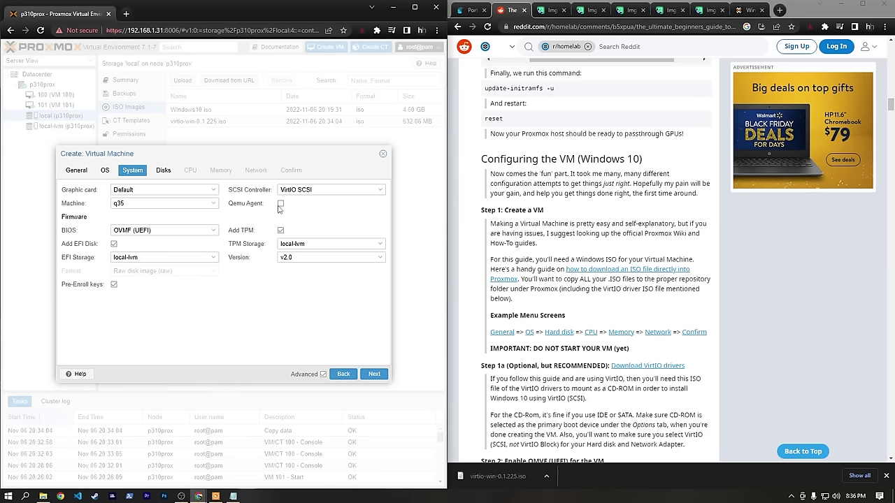
click(374, 374)
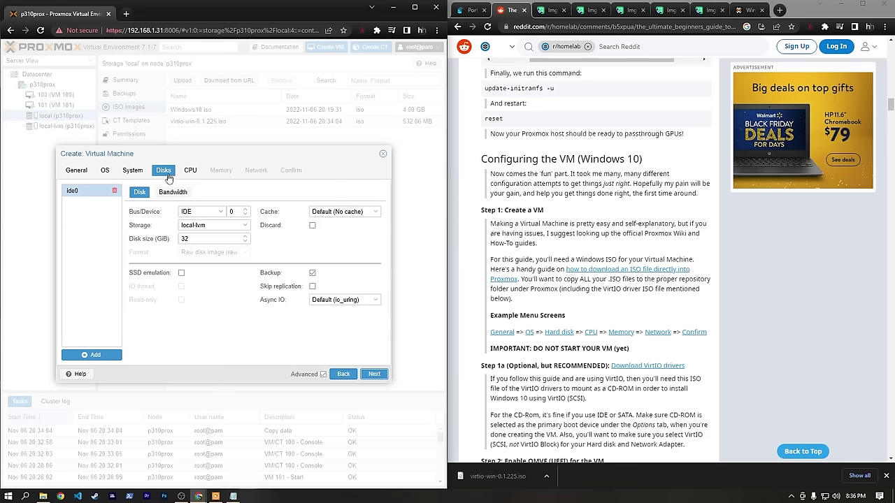
- Following the guide's Hard Disk example, set the VM disk's bus to SCSI and its size to 120 GiB
click(560, 332)
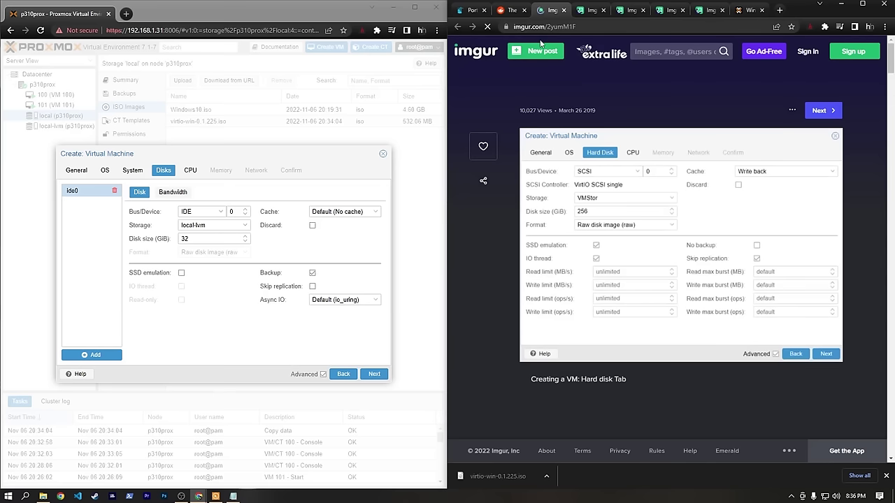
click(221, 214)
click(200, 255)
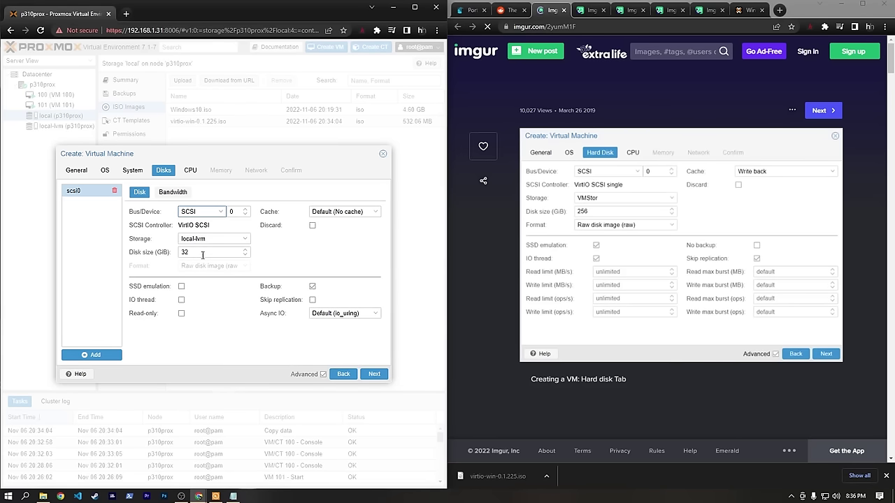
double_click(199, 251)
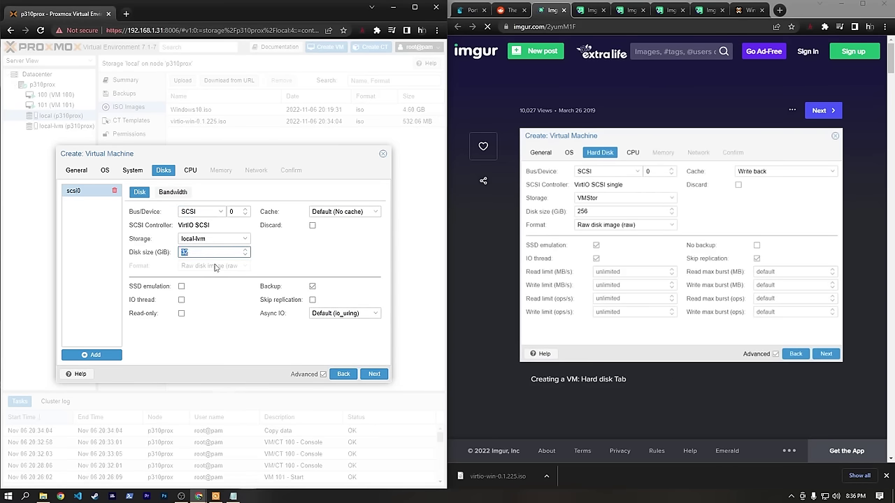
text(120)
- Enable SSD emulation, IO thread and skip replication for the disk, set its cache to Write back, and proceed to the CPU settings
click(292, 238)
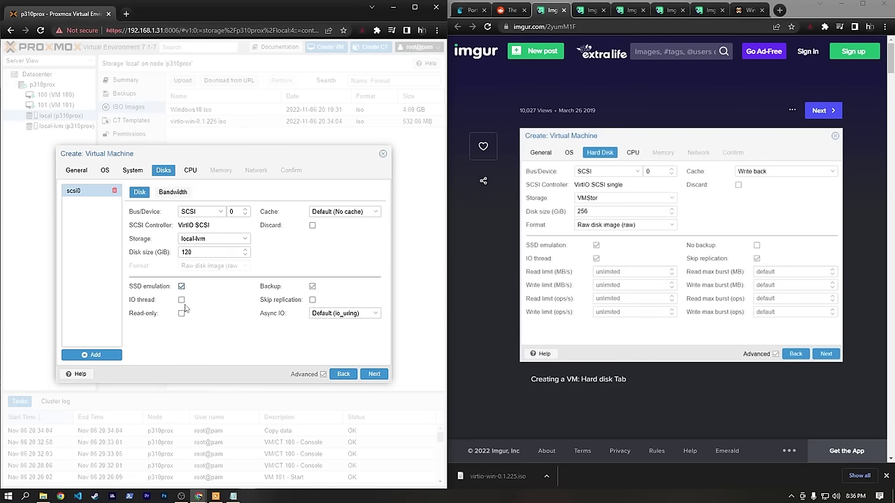
click(182, 299)
click(312, 299)
click(339, 212)
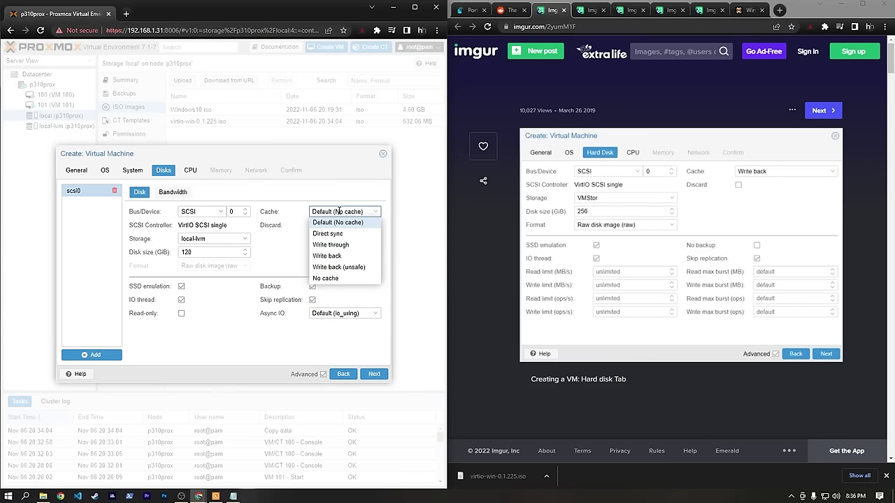
click(336, 258)
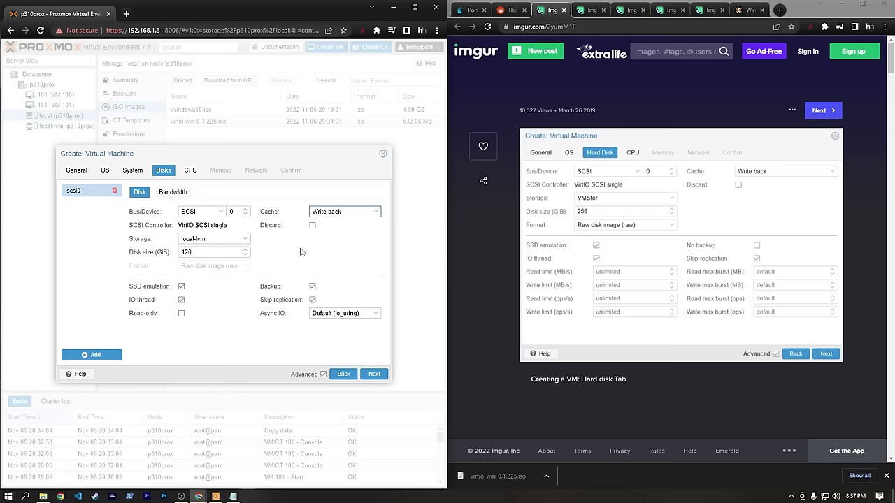
click(374, 374)
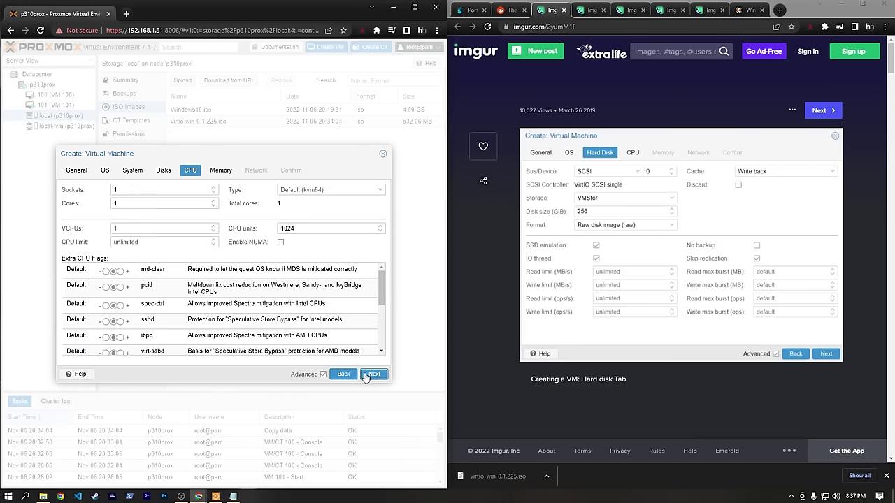
- Replace the Hard Disk example with the guide's CPU example, give the VM 4 cores, and enable NUMA
click(563, 10)
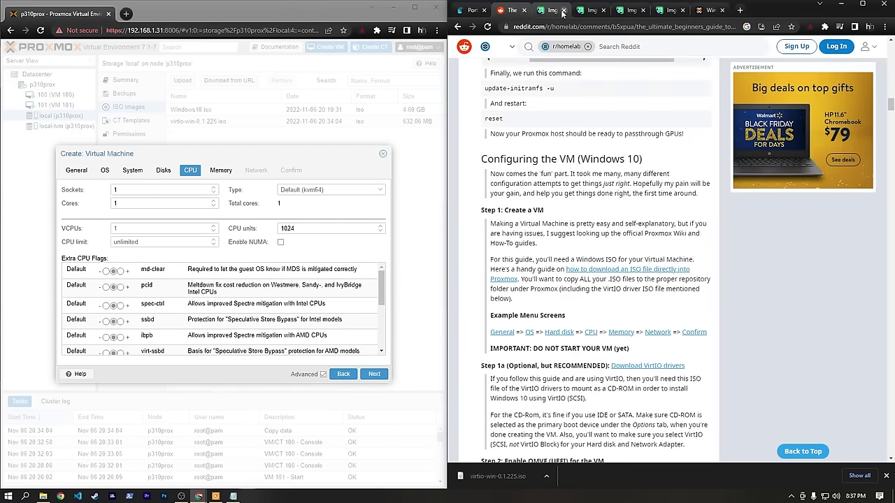
click(554, 12)
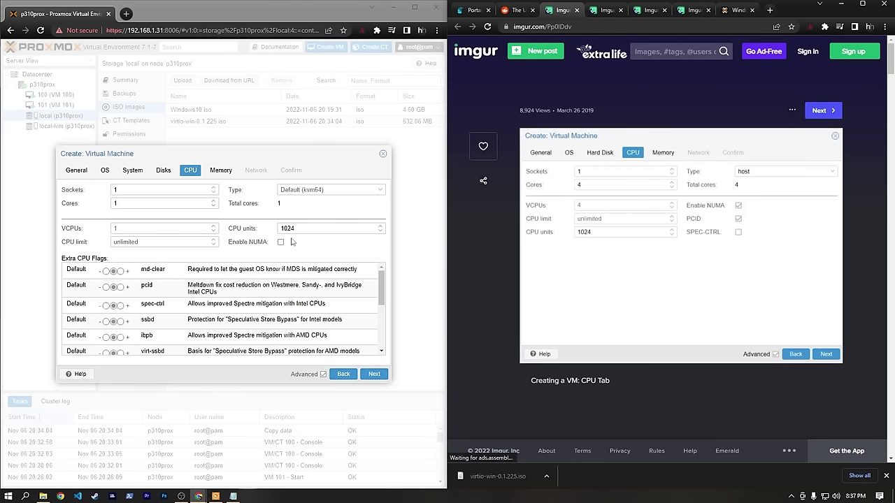
click(213, 201)
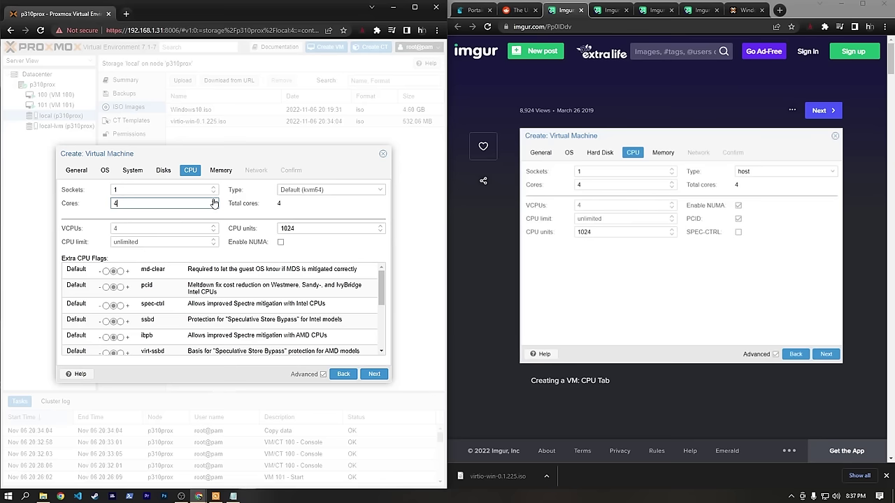
click(215, 201)
key(BackSpace)
text(4)
click(280, 243)
- Review the extra CPU flags, keep them all at Default, and proceed to the VM's memory settings
scroll(384, 297, down, 1)
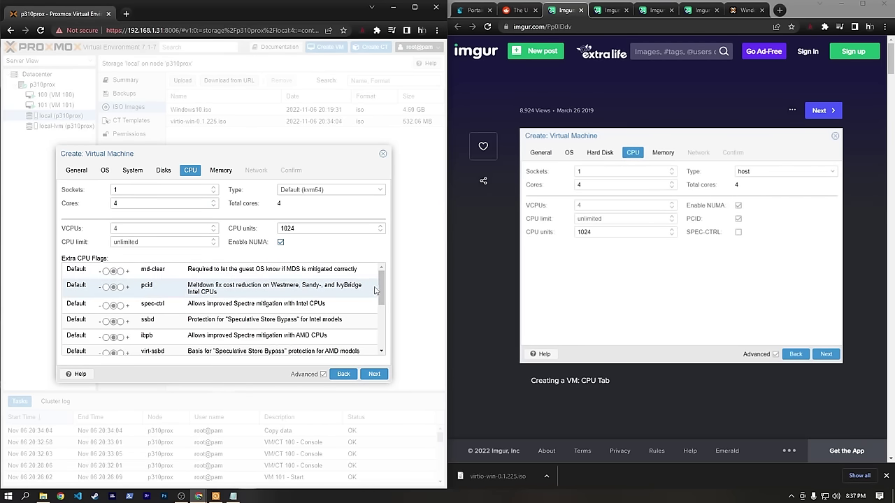
scroll(383, 298, down, 1)
scroll(384, 297, up, 2)
scroll(370, 297, down, 5)
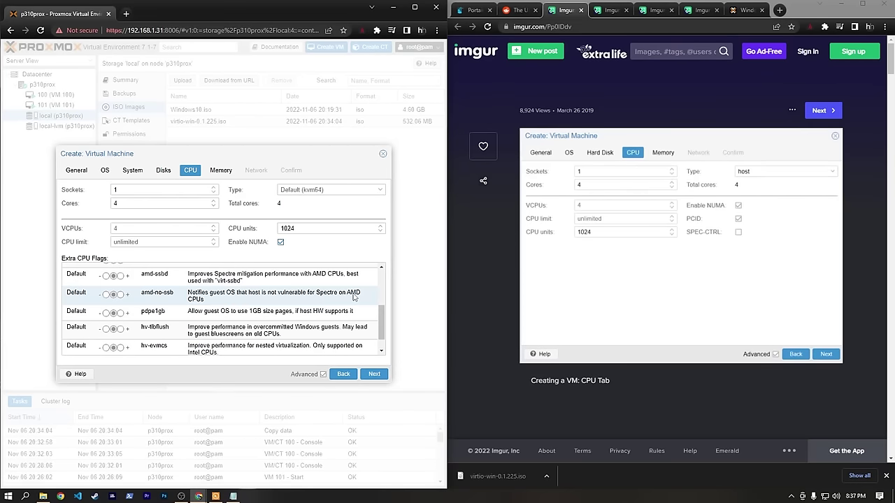
scroll(353, 297, down, 1)
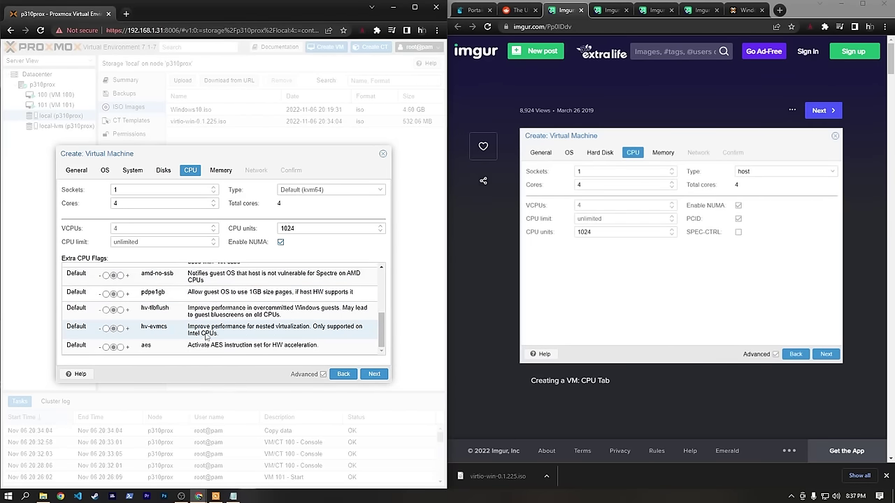
scroll(321, 332, up, 6)
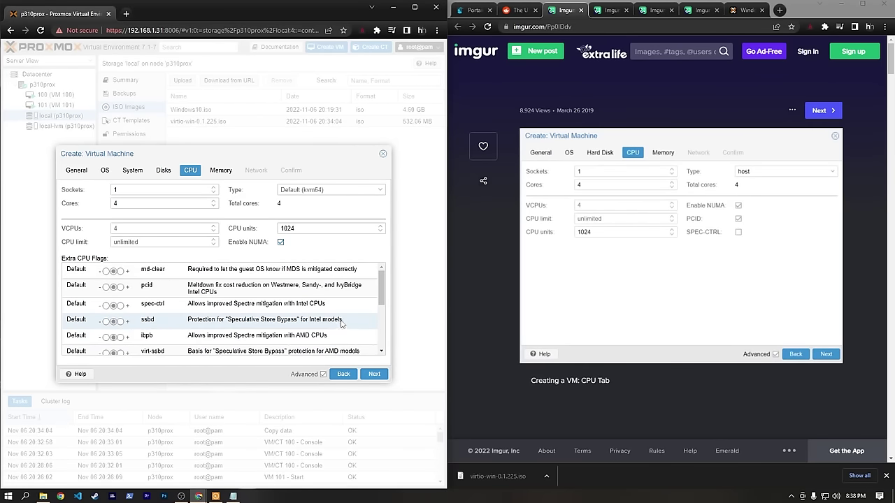
click(375, 375)
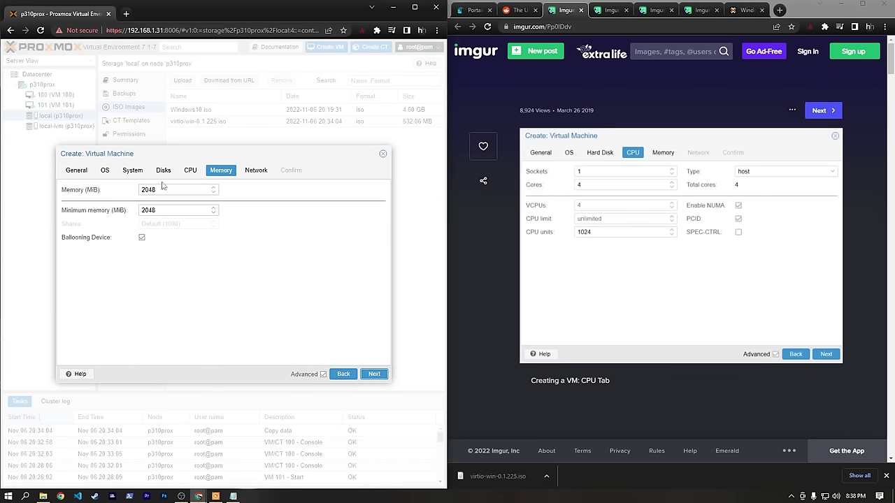
- Calculate 16 * 1024 with a web search in a new browser tab and copy the result
click(126, 14)
text(16 * 1024)
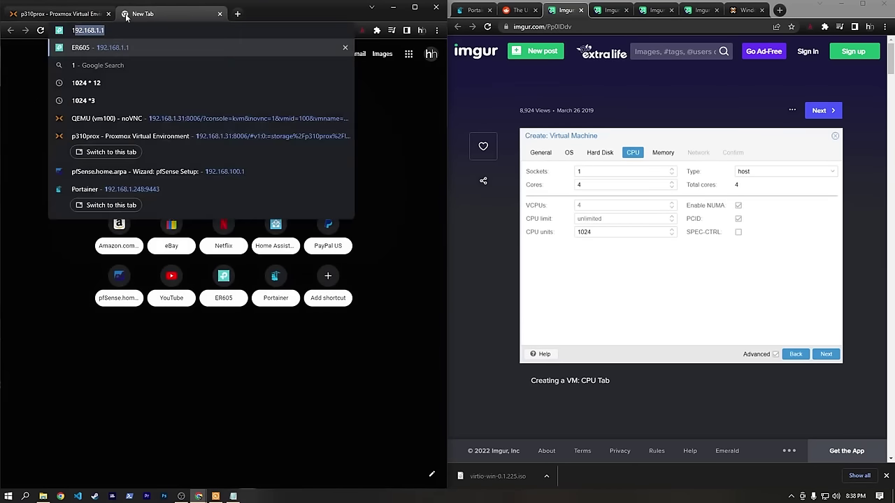
key(Return)
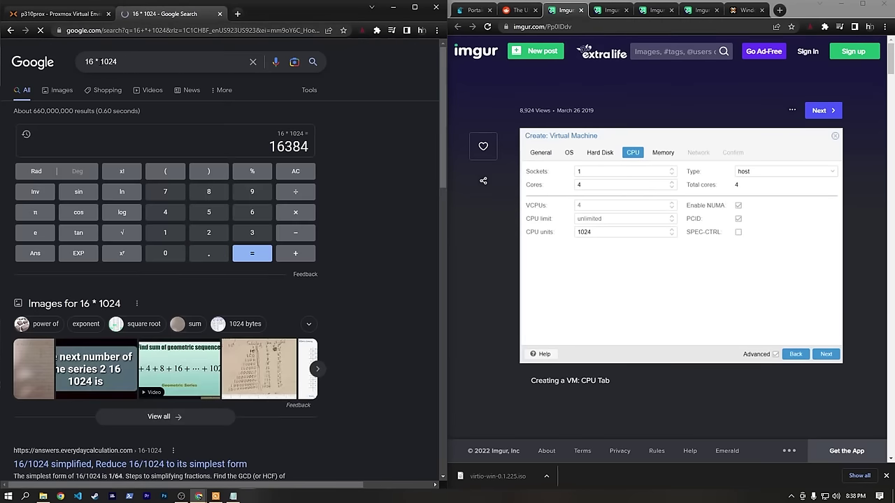
drag(264, 147, 320, 148)
key(ctrl+c)
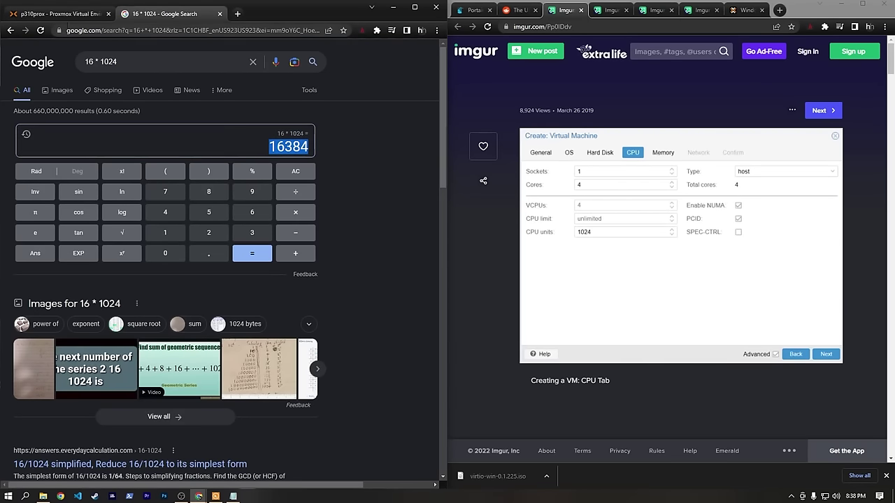
- Set the new virtual machine's memory to 16384 MiB and continue to its network settings
click(63, 13)
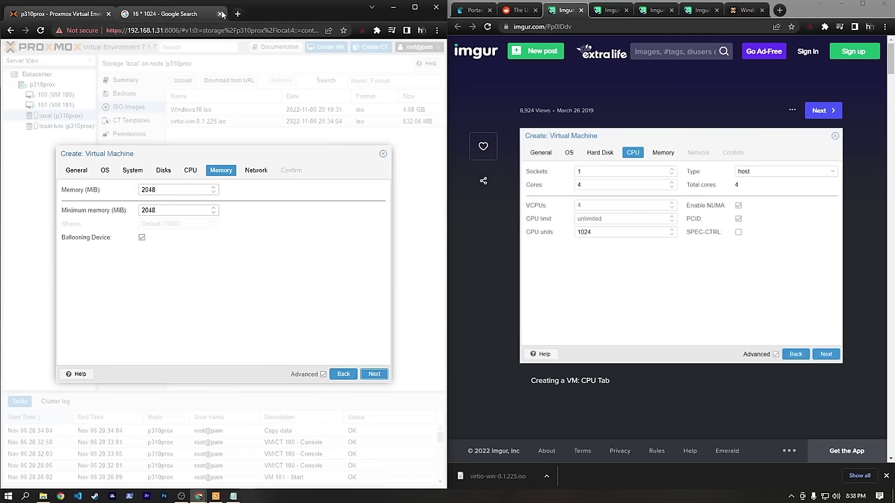
drag(159, 189, 126, 189)
key(ctrl+v)
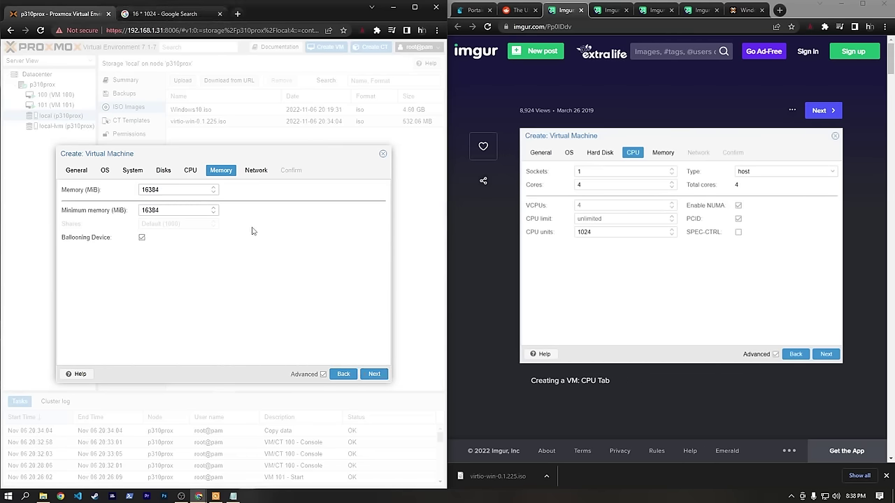
click(374, 374)
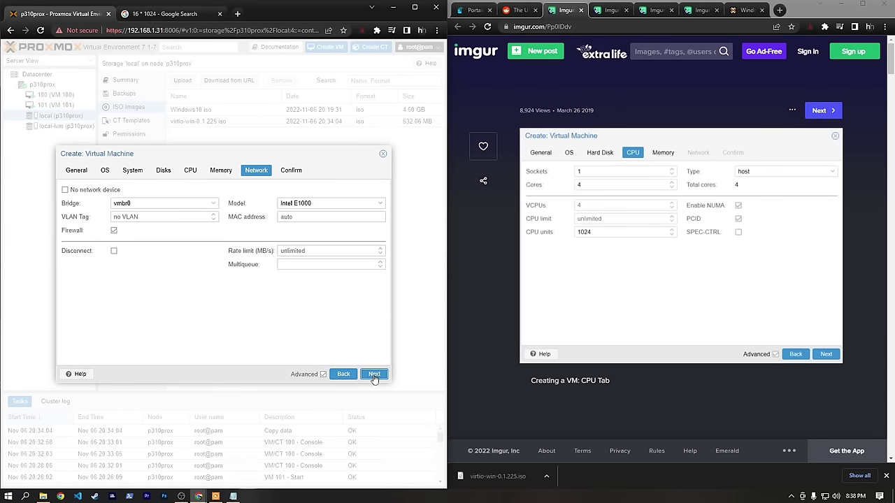
- Choose no network device and consult the example Confirm and Network screenshots from the guide
click(65, 190)
click(700, 11)
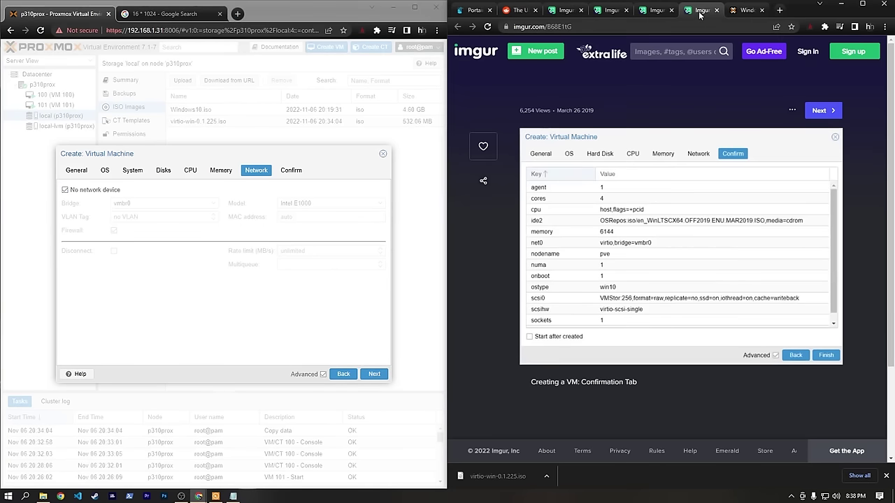
click(655, 11)
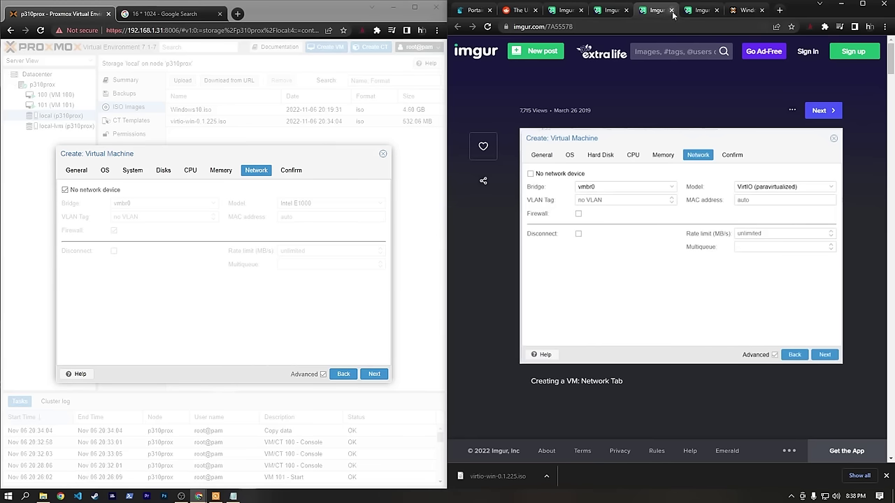
- Close the Imgur example tabs and return to the Reddit passthrough guide
click(580, 10)
click(580, 10)
click(580, 10)
click(580, 11)
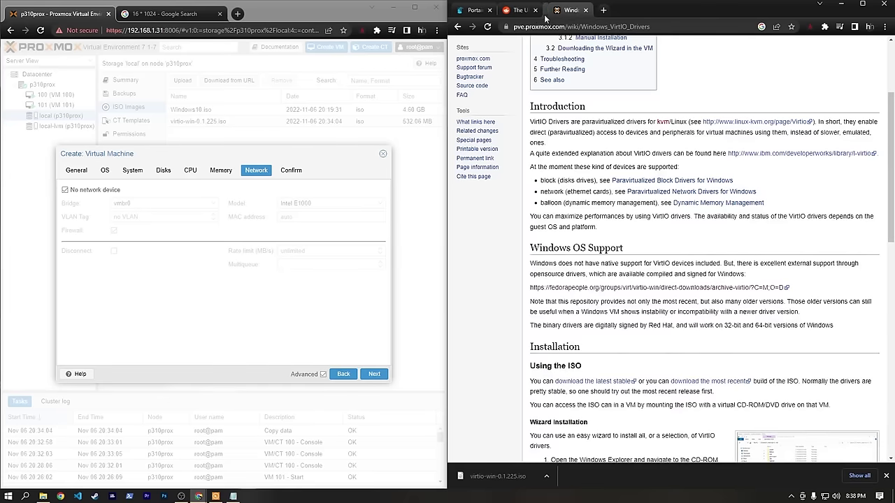
click(545, 14)
- Re-enable the network device on bridge vmbr0 and set its model to VirtIO (paravirtualized)
click(65, 189)
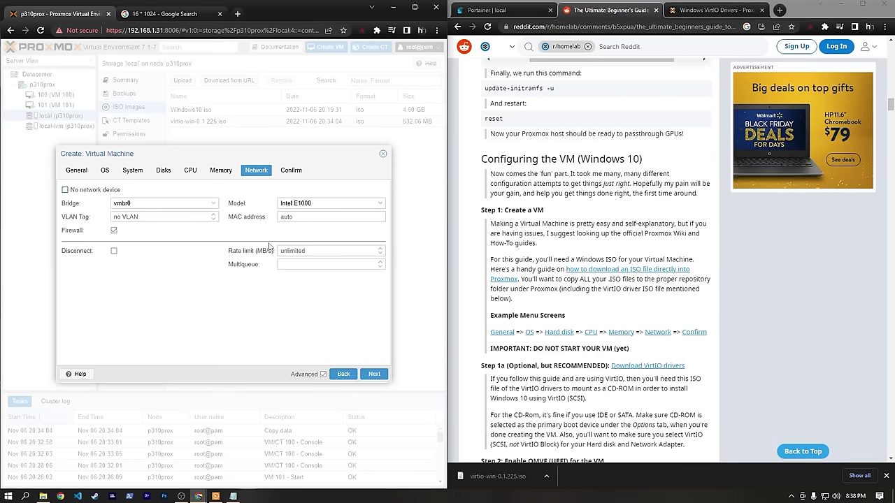
click(358, 203)
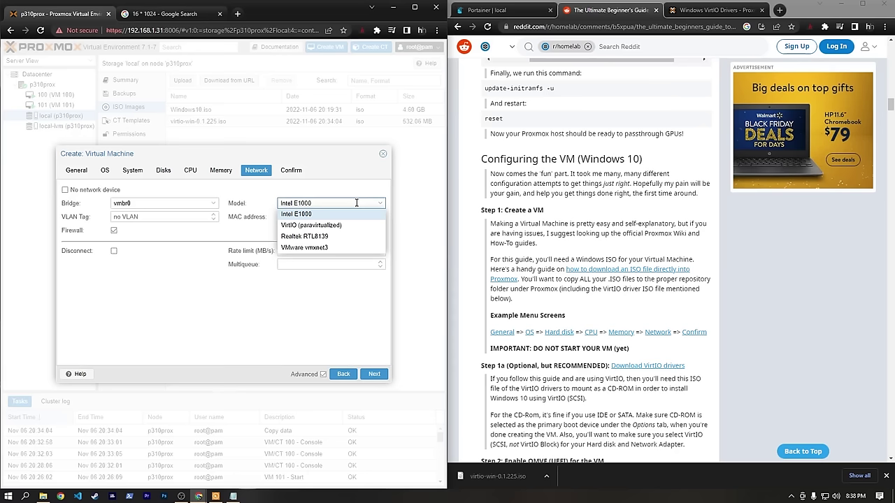
click(321, 225)
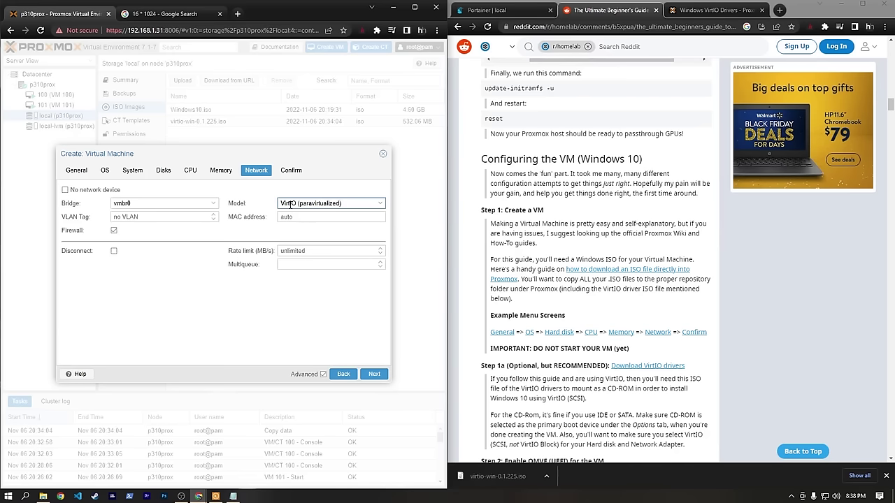
click(314, 203)
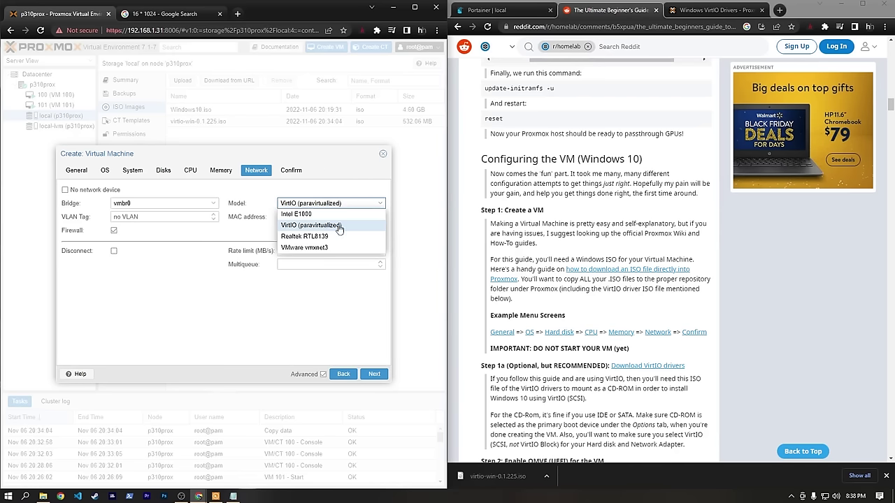
click(336, 231)
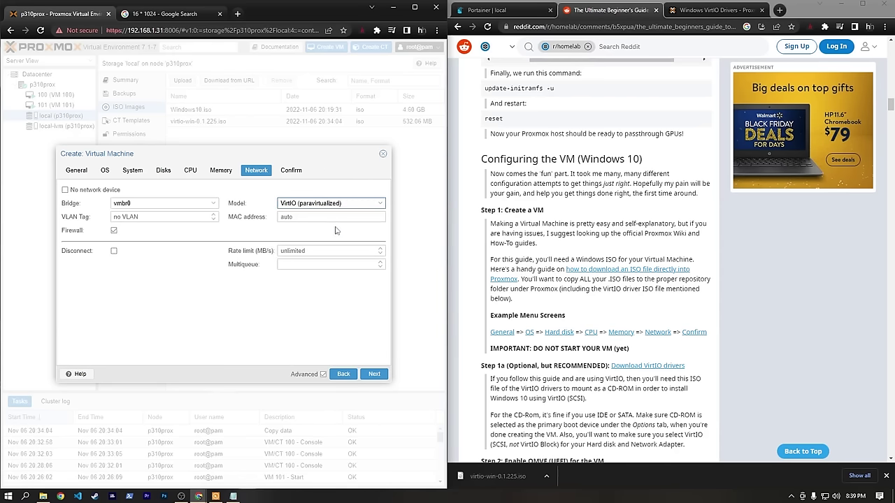
click(212, 203)
click(126, 231)
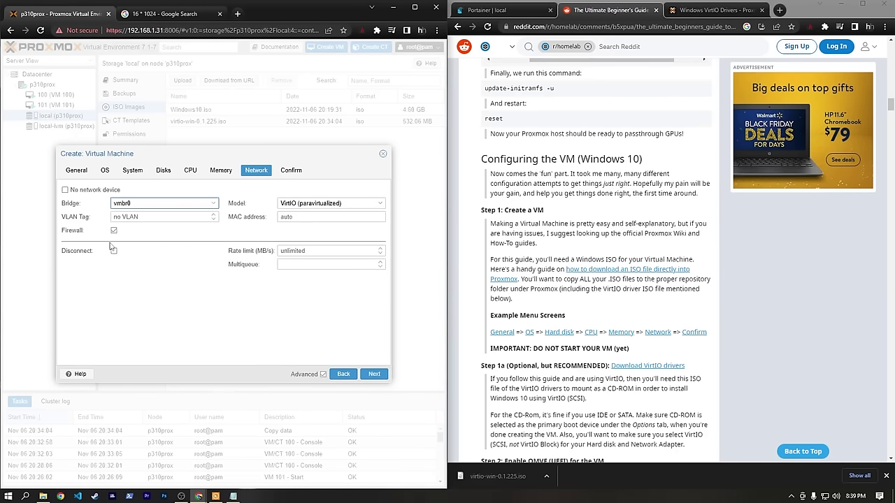
- Review the configuration summary, finish creating the virtual machine, and close the calculator search tab
click(374, 375)
drag(385, 287, 384, 253)
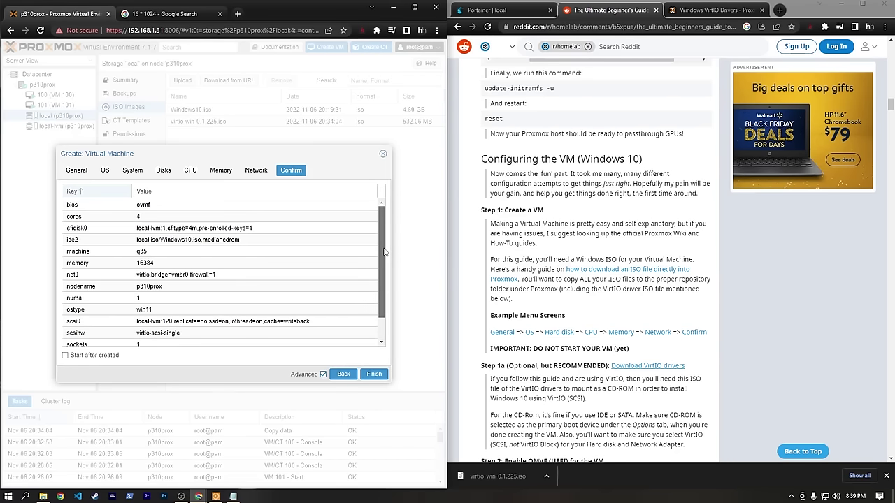
scroll(388, 275, down, 2)
click(374, 374)
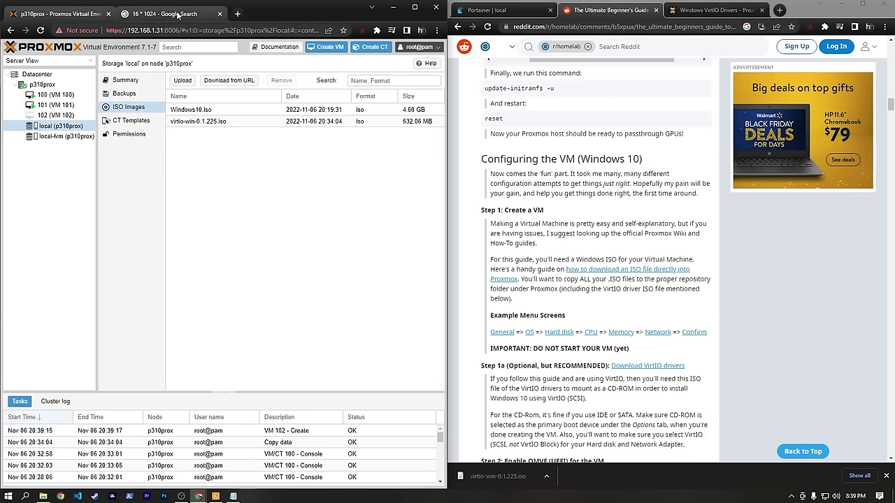
click(219, 14)
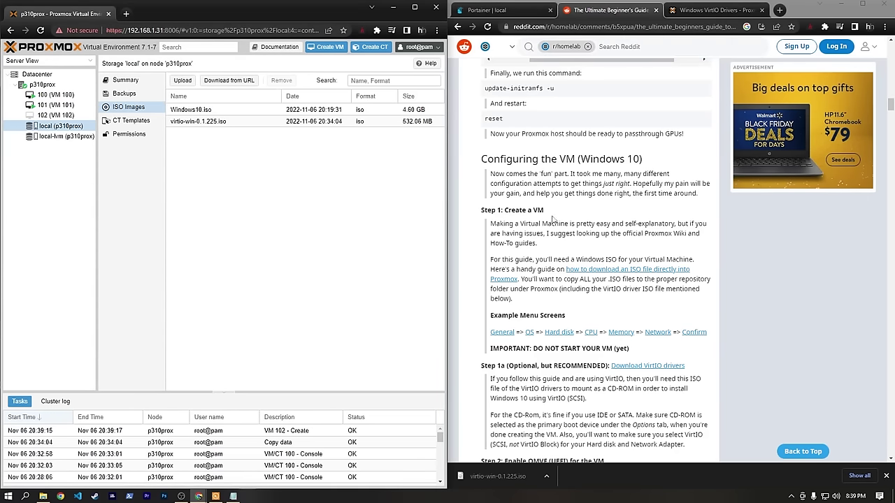
- Following the guide's Step 2, move the Windows10.iso CD-ROM (ide2) to first place in VM 102's boot order
scroll(521, 214, down, 2)
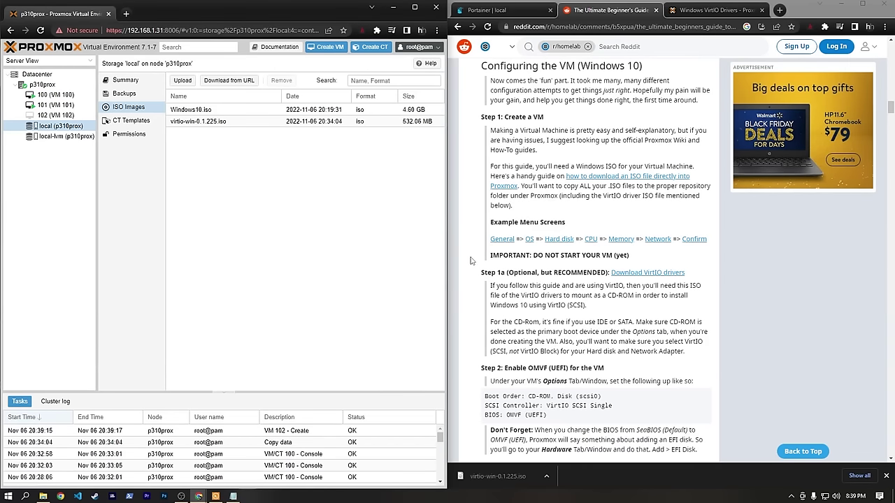
scroll(489, 259, down, 3)
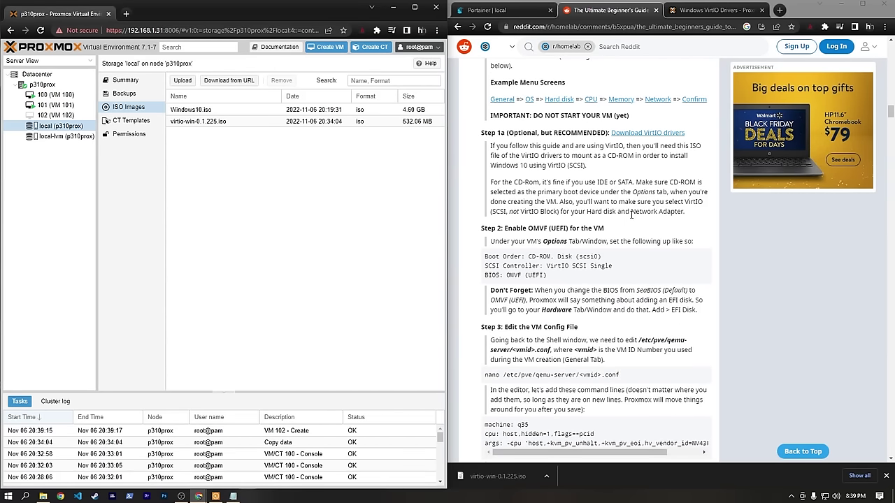
scroll(651, 216, down, 1)
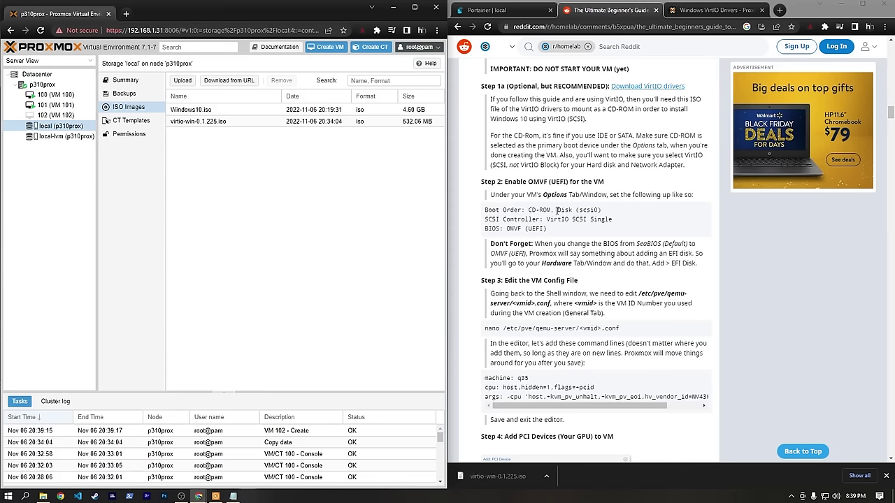
click(56, 115)
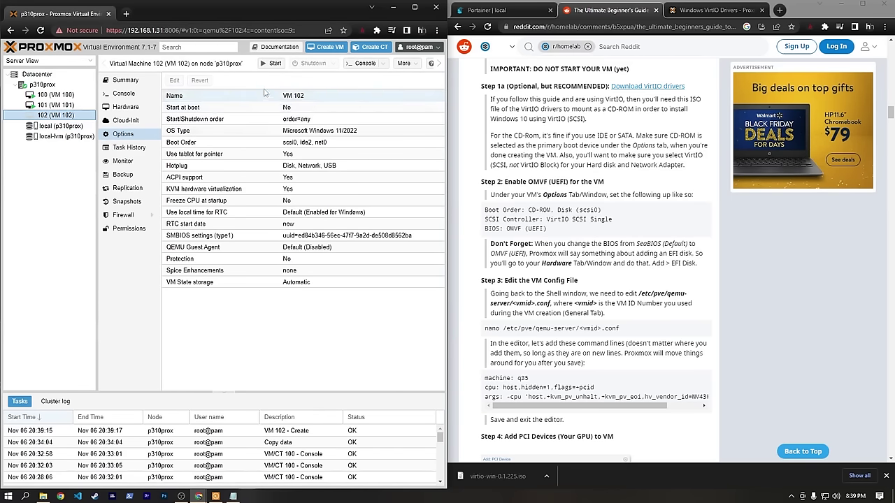
double_click(187, 142)
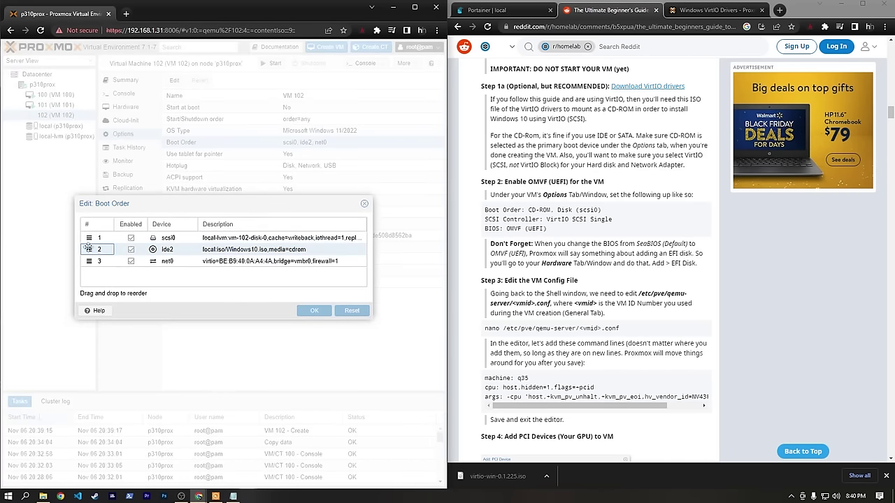
drag(88, 249, 87, 236)
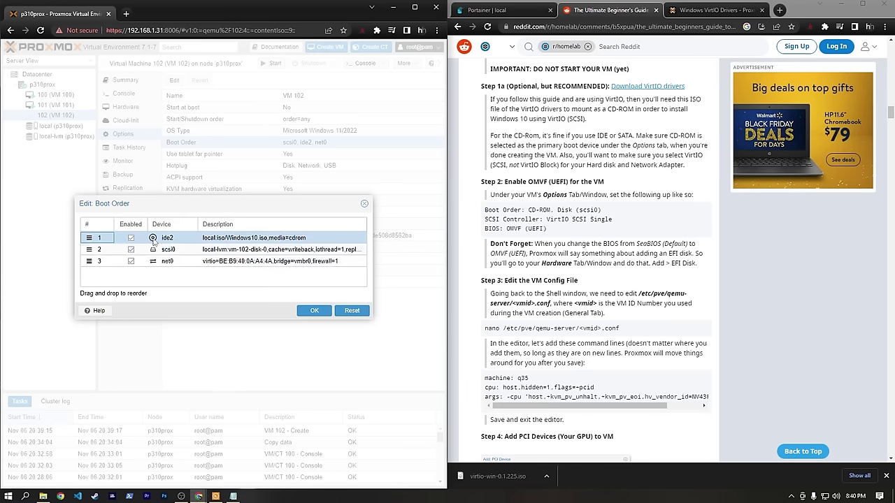
click(314, 312)
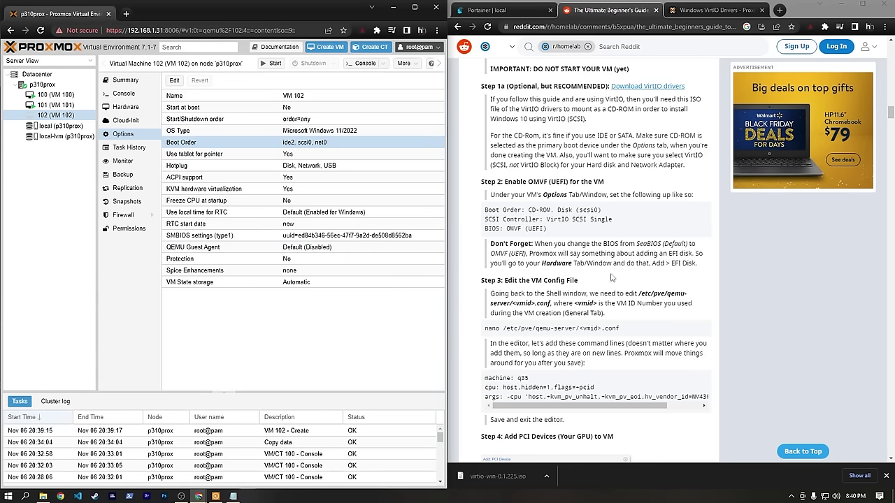
- Switch to Solar-PuTTY and bring up the p310prox shell session beside the guide
click(627, 233)
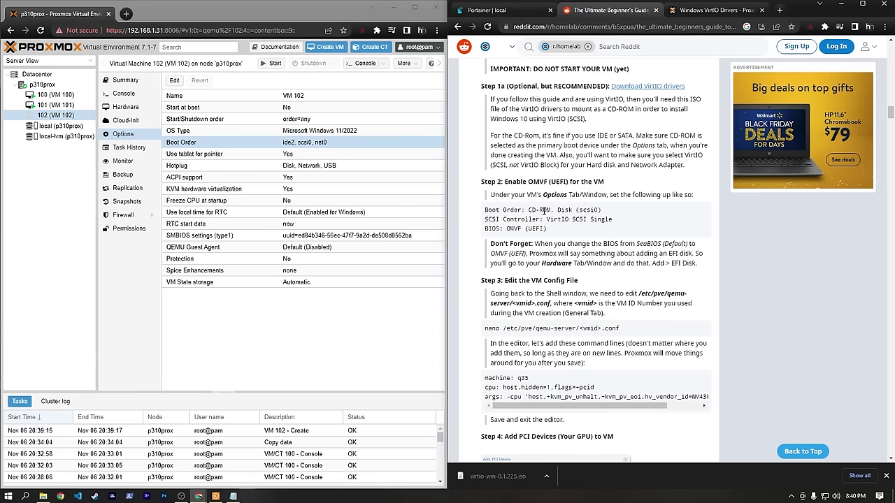
scroll(552, 222, down, 2)
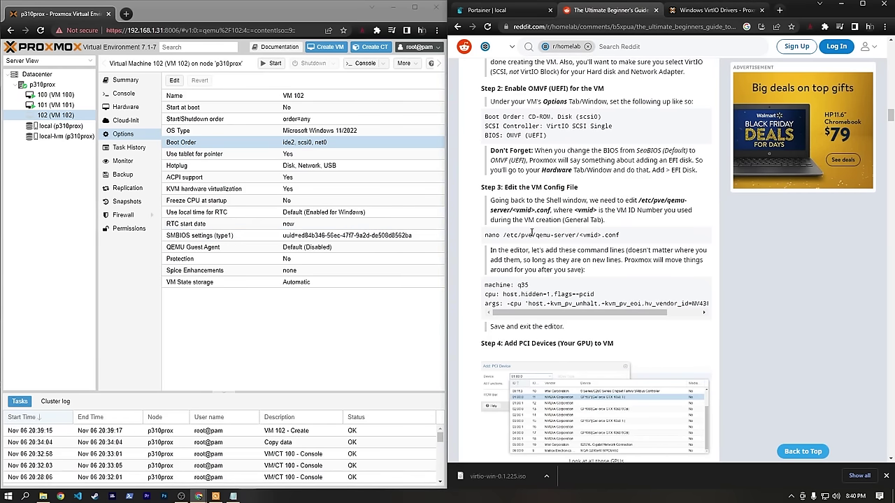
click(215, 496)
drag(714, 14, 1, 70)
click(224, 293)
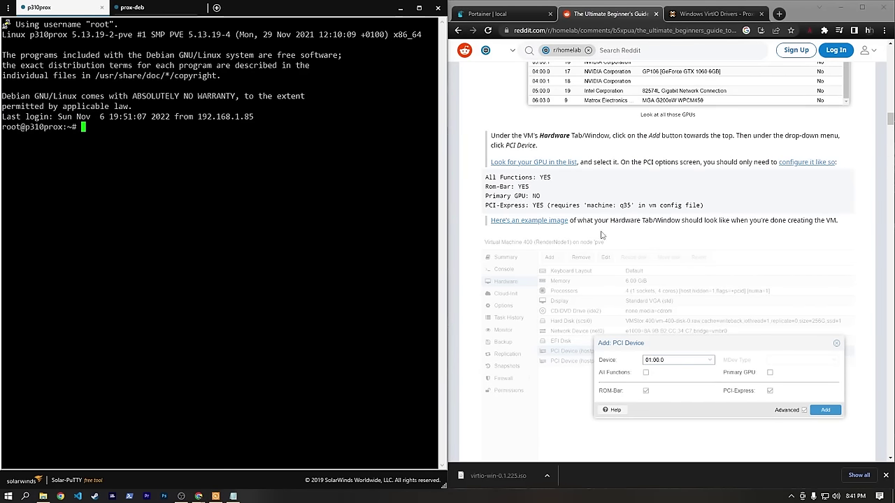
- Open VM 102's configuration file /etc/pve/qemu-server/102.conf in nano, as described in the guide's Step 3
scroll(596, 250, up, 3)
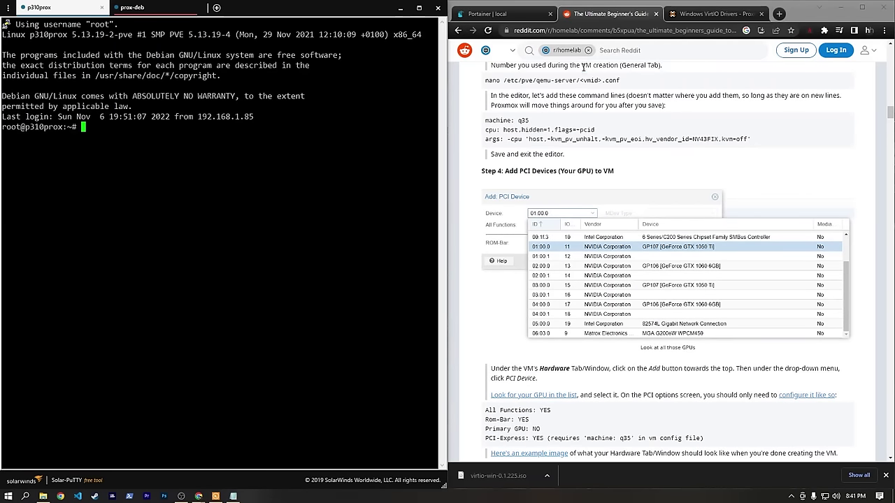
scroll(606, 279, up, 3)
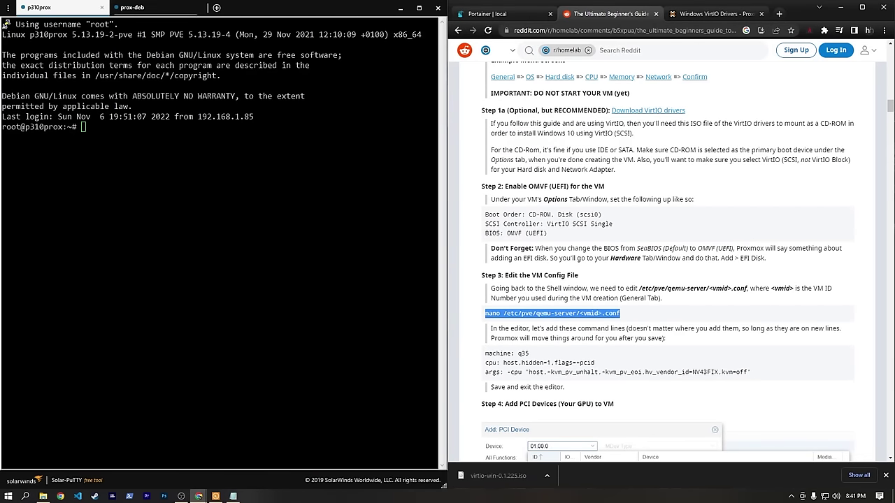
click(617, 311)
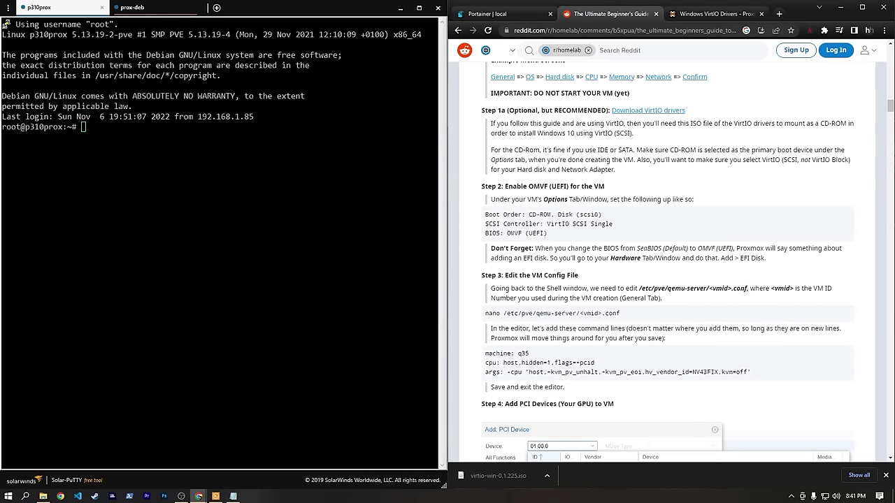
key(alt+Tab)
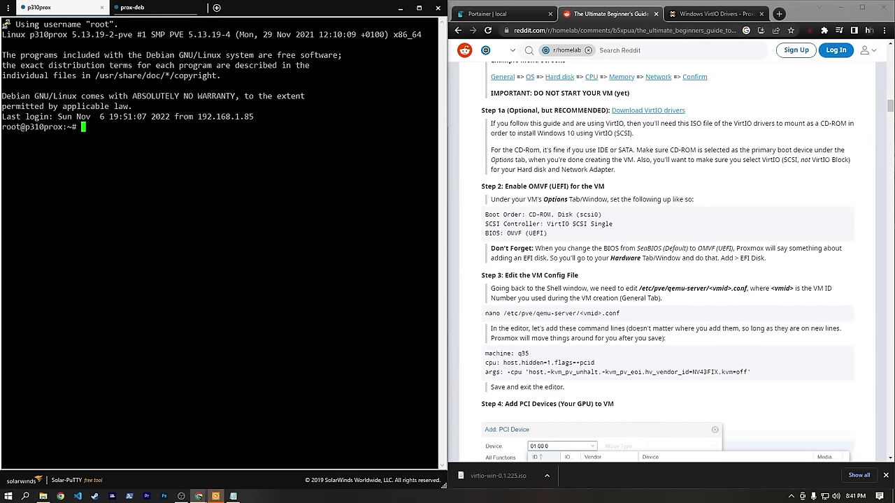
text(nano /etc/pve/qemu-server/)
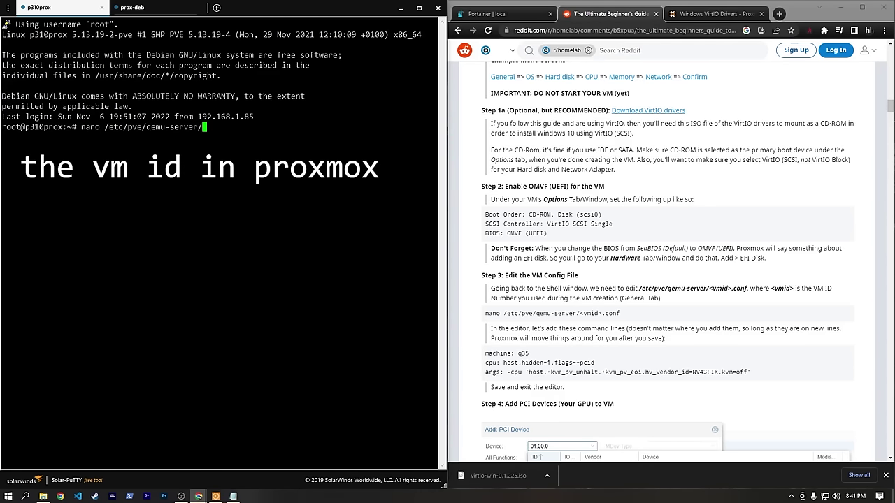
text(102.conf)
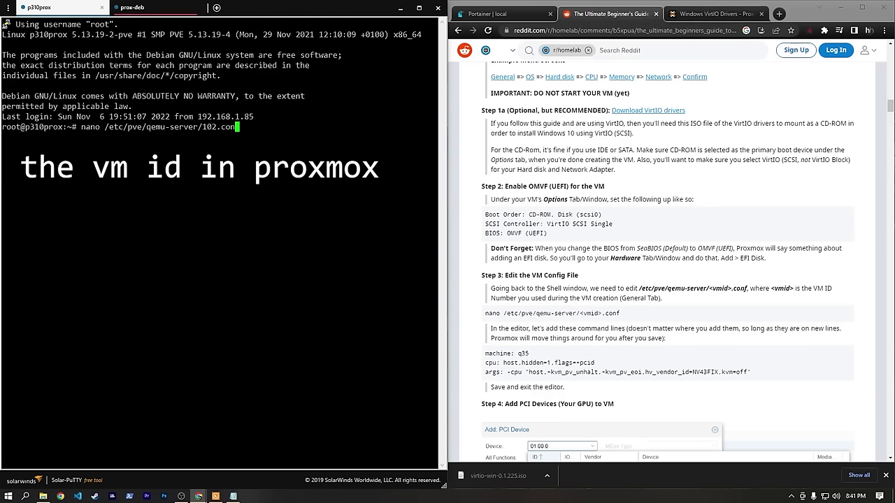
key(Return)
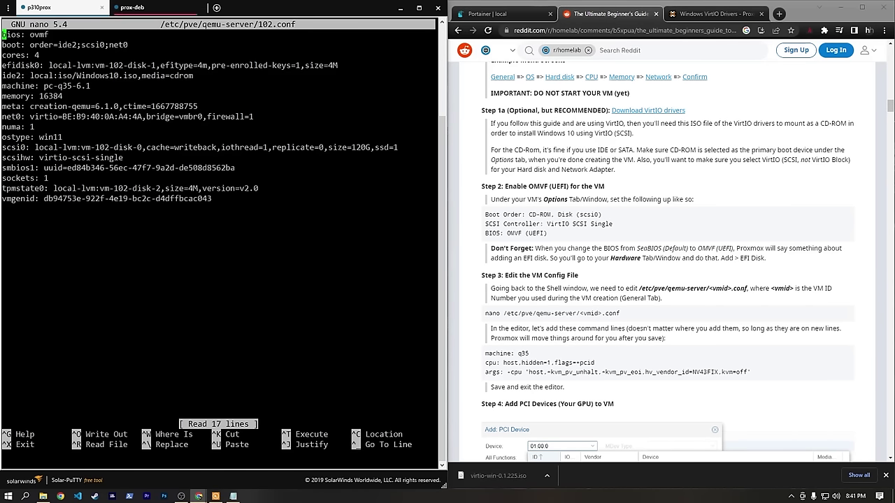
- Copy the cpu and args configuration lines, without the machine line, from the guide's Step 3
scroll(487, 273, down, 2)
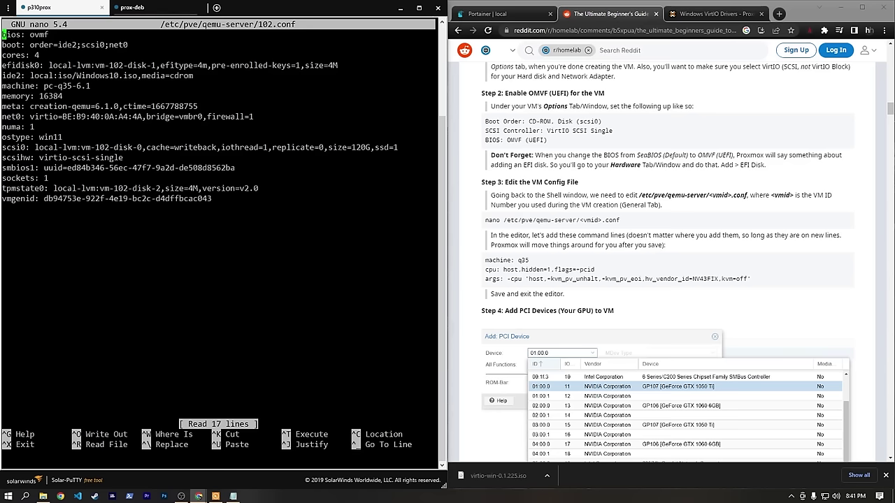
drag(487, 269, 767, 286)
right_click(715, 279)
click(762, 286)
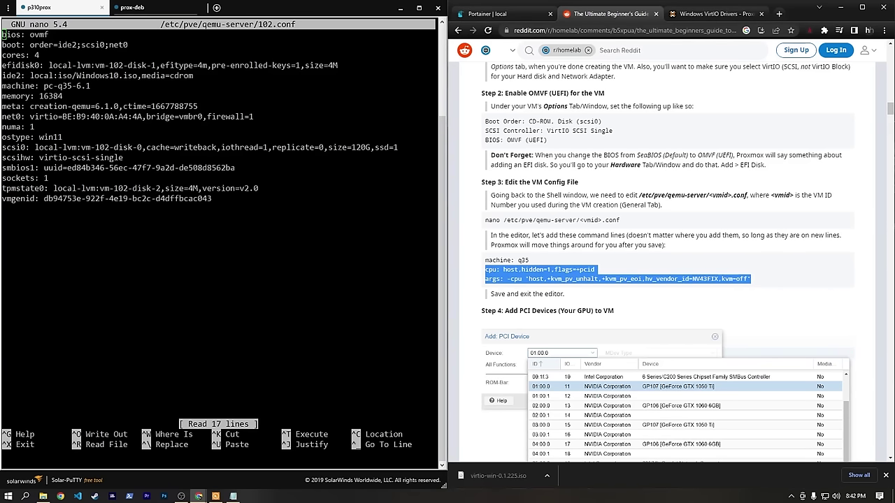
- Append the copied cpu and args lines to the end of 102.conf, then save the file and exit nano
key(alt+Tab)
key(Down)
key(Down)
key(Down)
key(Down)
key(Down)
key(Down)
key(Down)
key(Down)
key(Down)
key(Down)
key(Down)
key(Down)
key(Down)
key(Down)
key(Down)
key(Down)
key(Down)
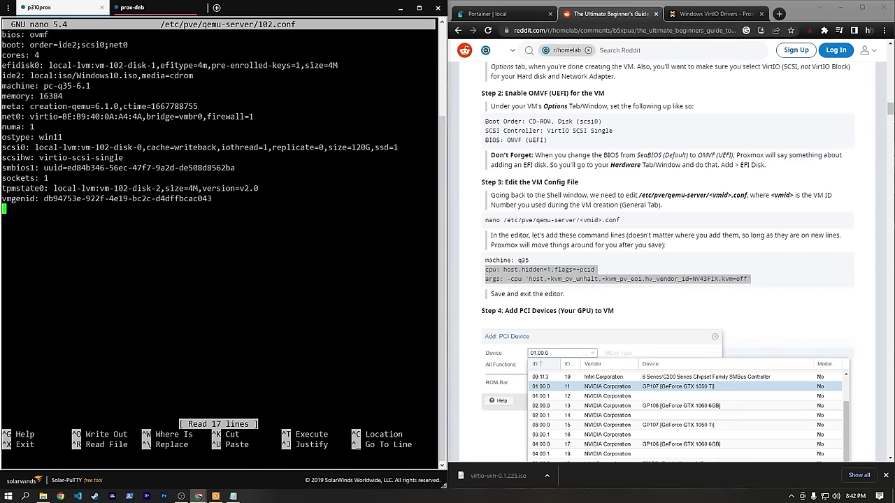
key(shift+Insert)
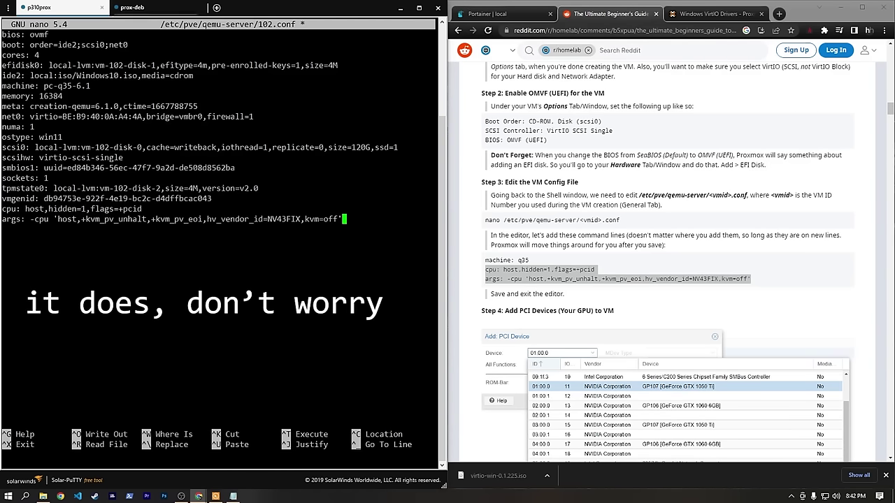
key(ctrl+x)
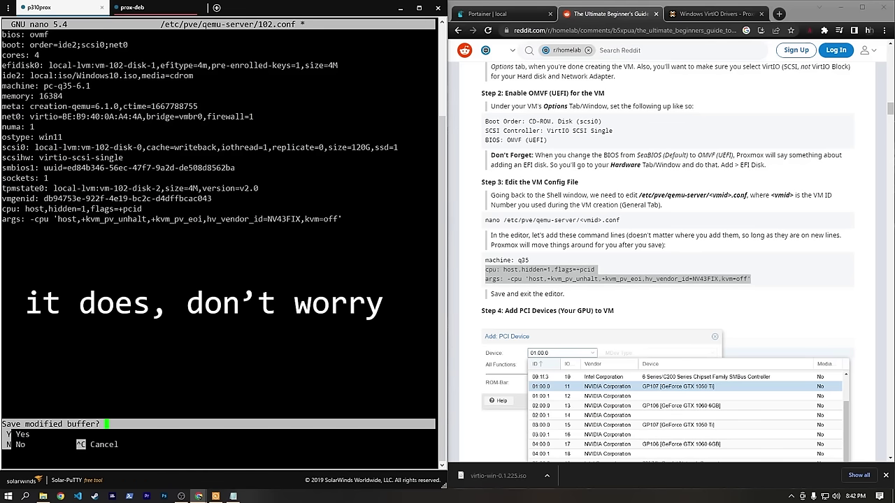
key(y)
key(Return)
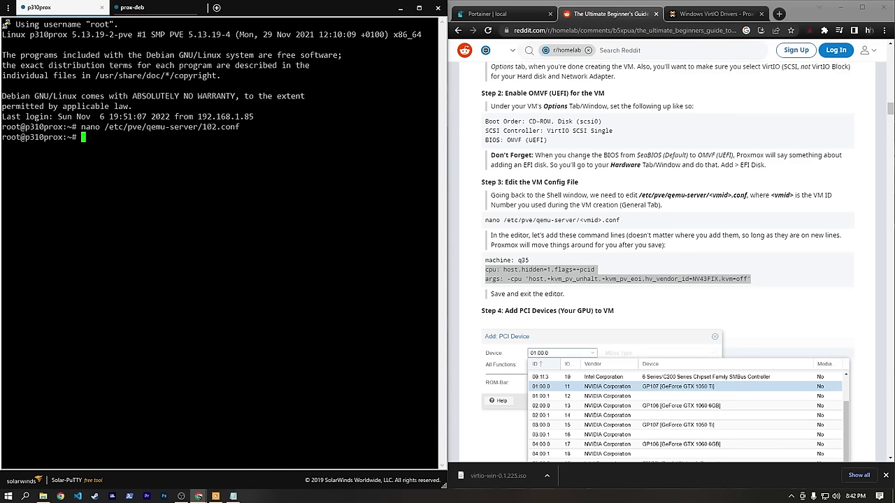
- Read on to the guide's Step 4 and return to Proxmox to open VM 102's hardware settings
click(688, 270)
scroll(713, 259, down, 2)
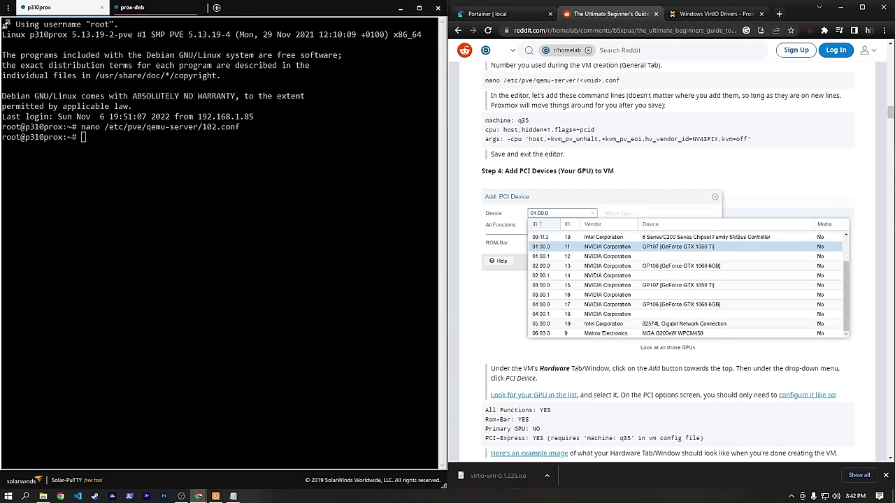
click(401, 10)
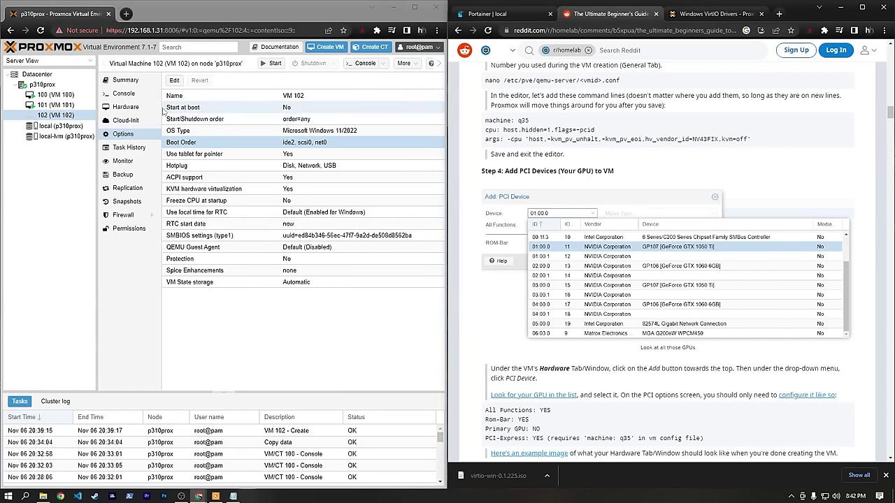
click(126, 107)
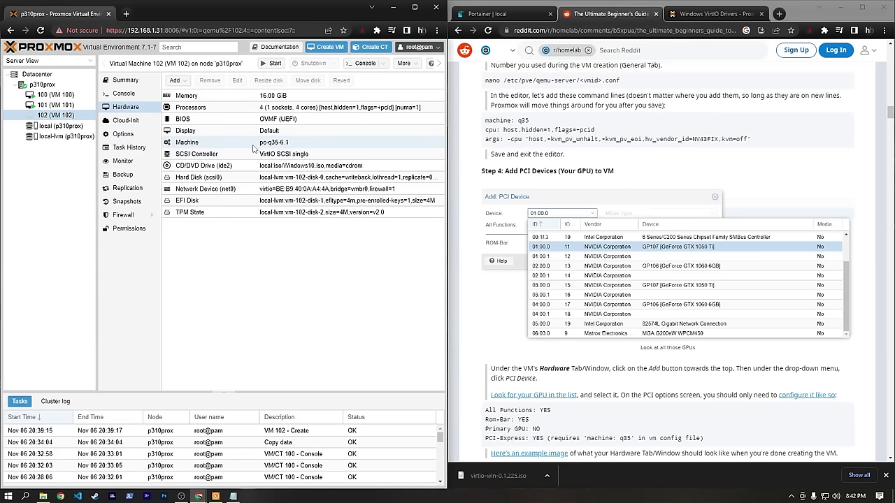
- Add the GeForce GTX 1650 SUPER (0000:01:00.0) as a PCI device with All Functions, ROM-Bar and PCI-Express enabled and Primary GPU off
click(174, 81)
click(202, 159)
click(213, 245)
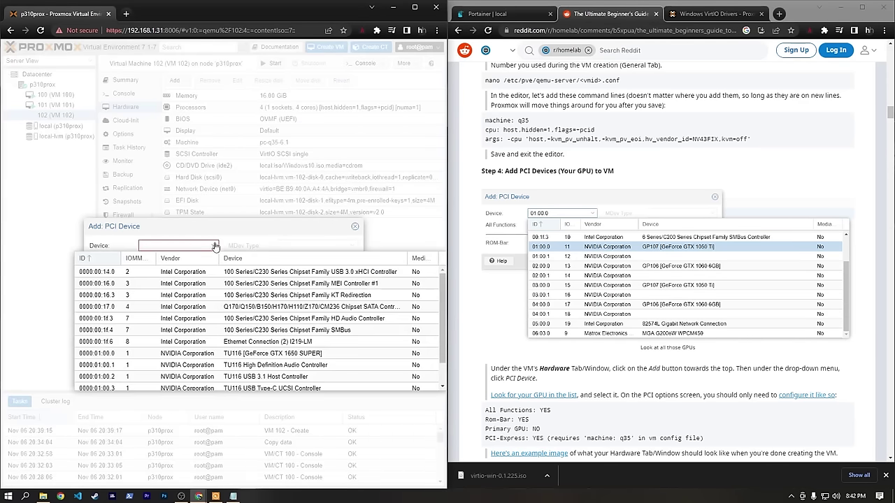
scroll(204, 320, down, 1)
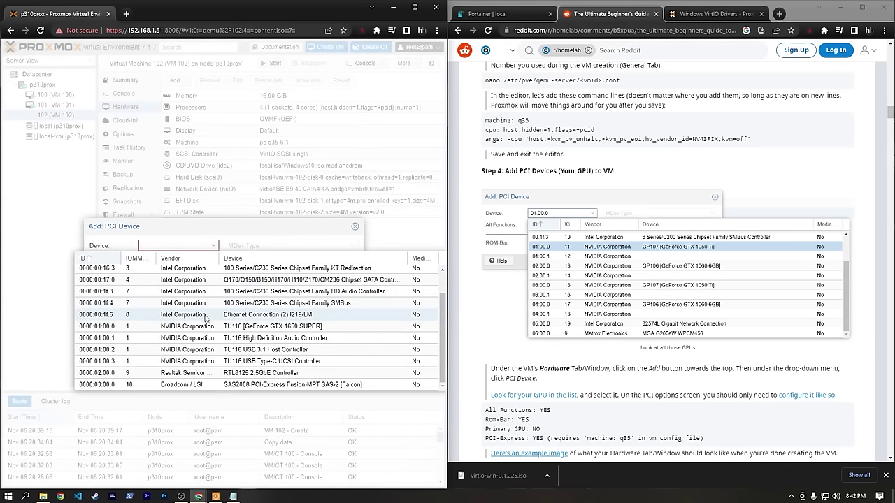
click(184, 329)
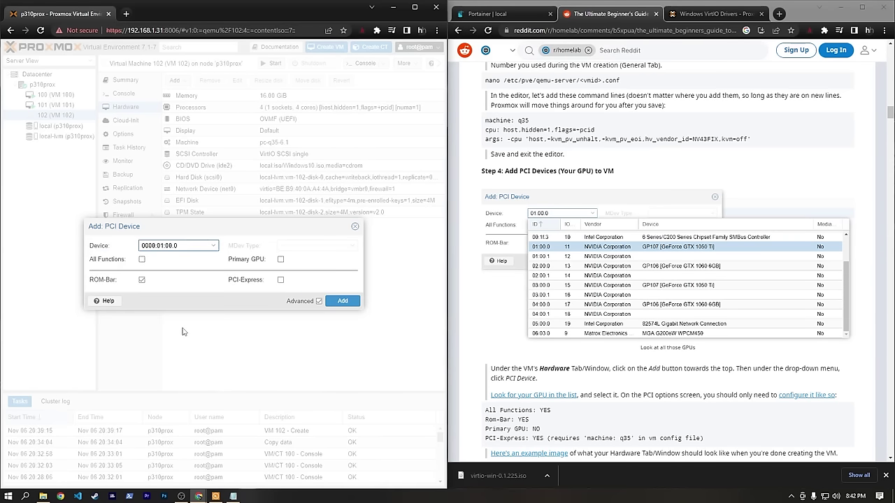
click(142, 260)
scroll(588, 325, down, 3)
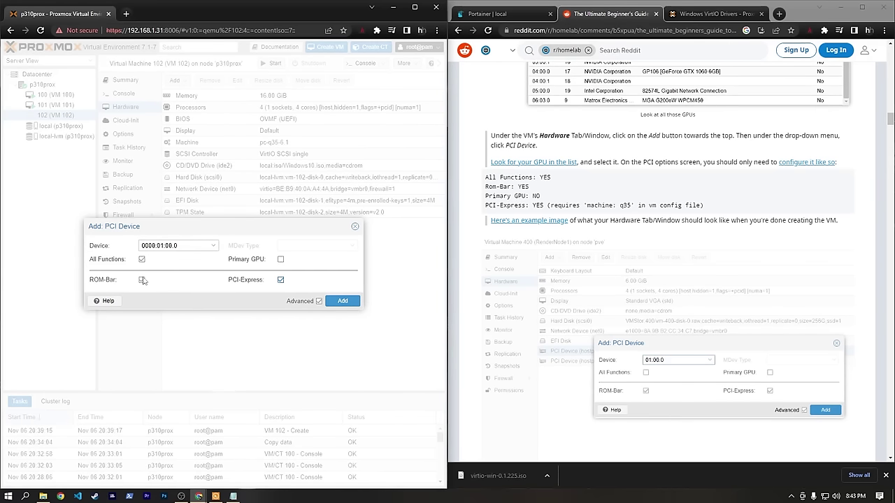
click(341, 300)
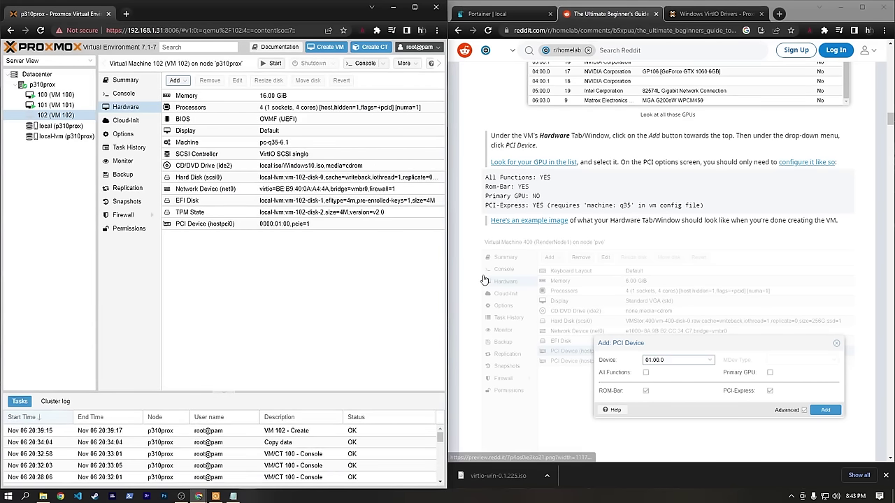
- Following the guide's Step 5, start VM 102 and open its noVNC console in a maximized window
scroll(499, 291, down, 2)
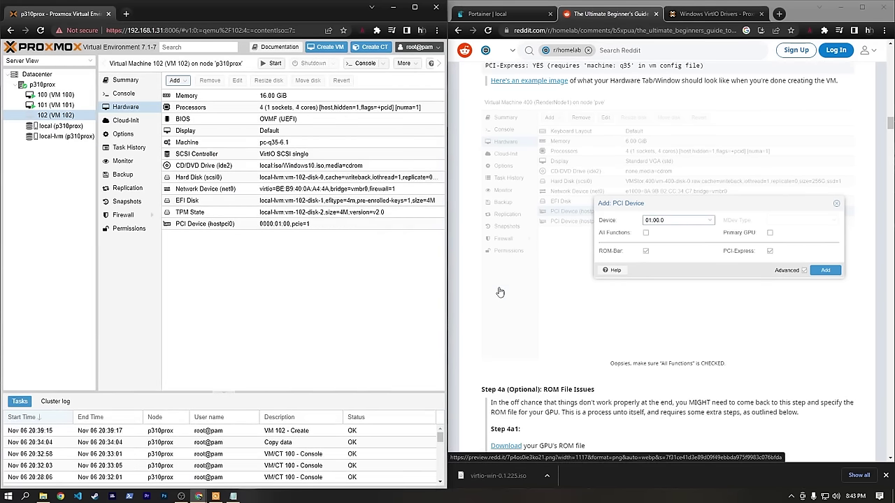
scroll(660, 285, down, 6)
scroll(660, 285, down, 3)
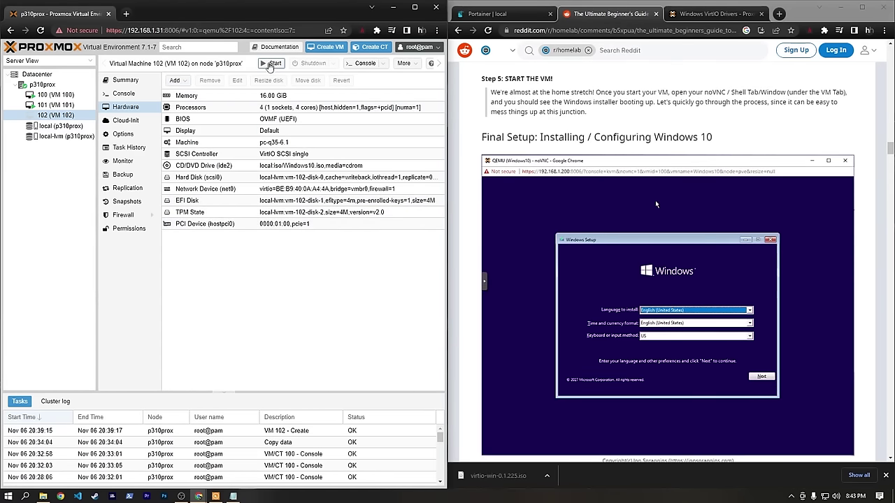
click(414, 7)
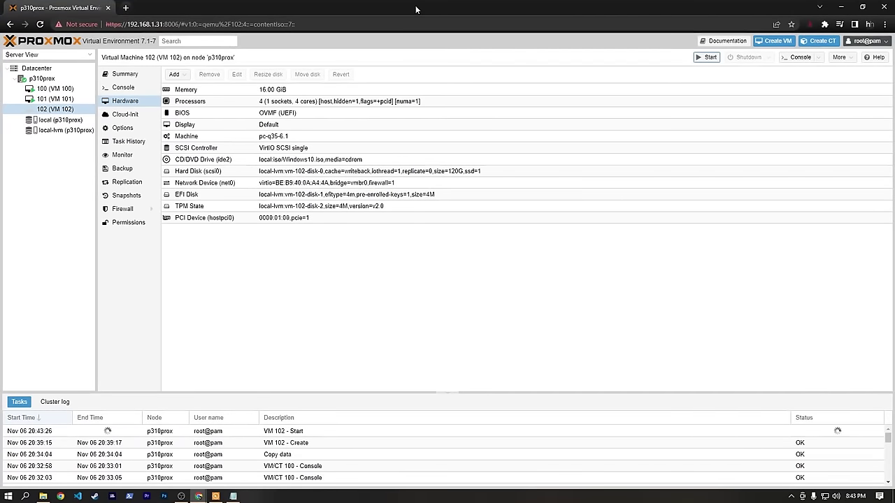
double_click(50, 110)
drag(165, 8, 339, 55)
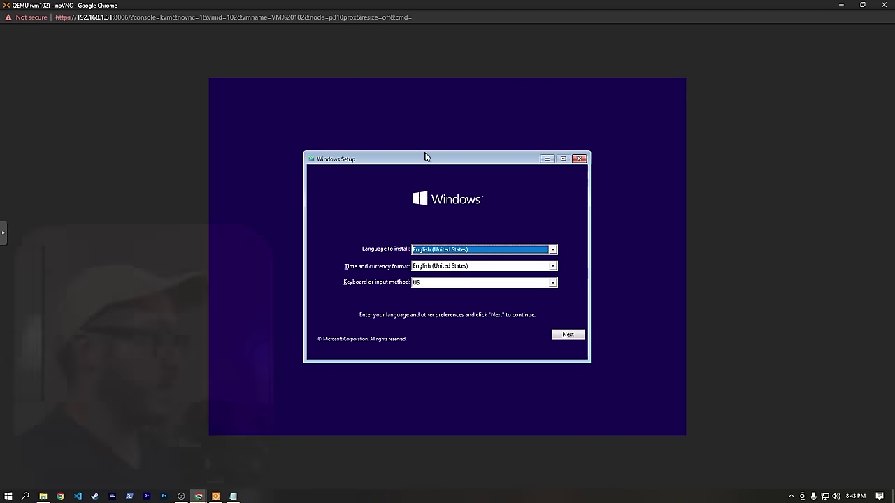
- Accept the default language settings in Windows Setup, start the installation, and proceed without a product key
click(567, 334)
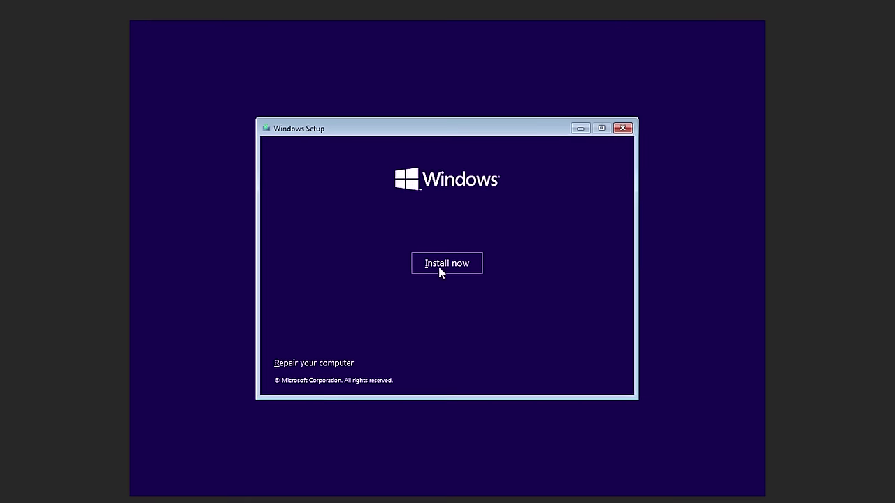
click(444, 261)
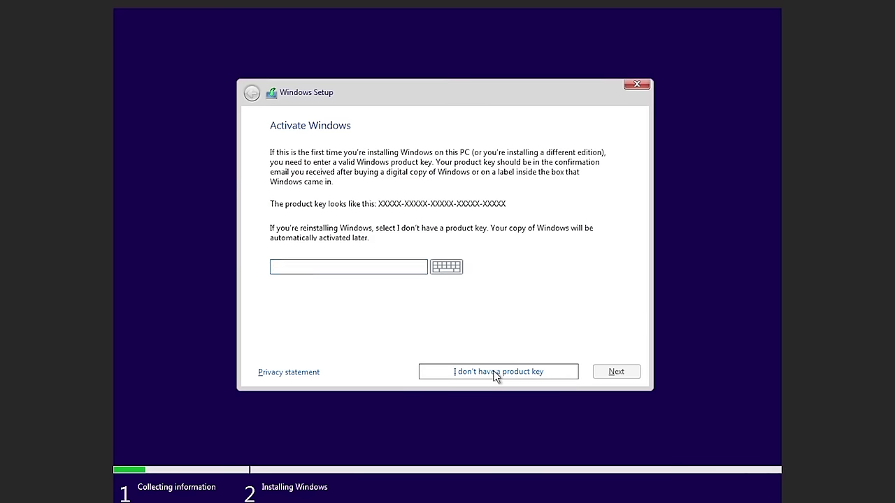
click(491, 374)
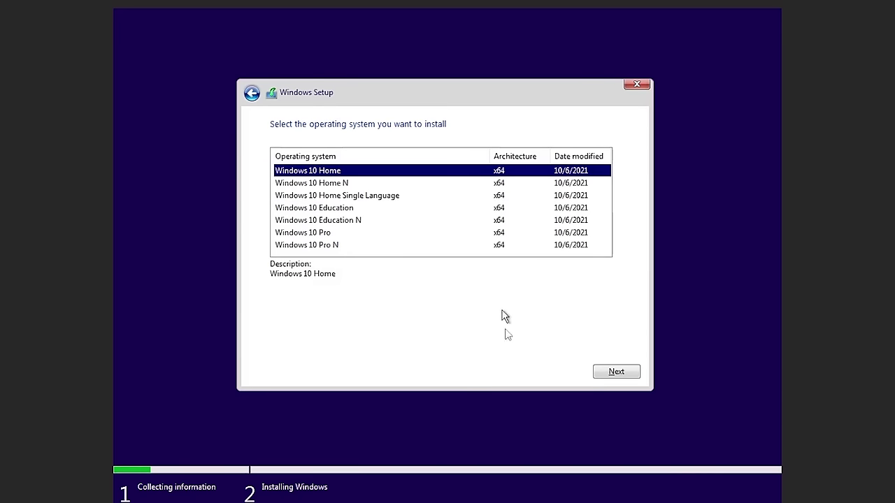
- Select Windows 10 Pro as the edition and choose the custom installation type
click(322, 234)
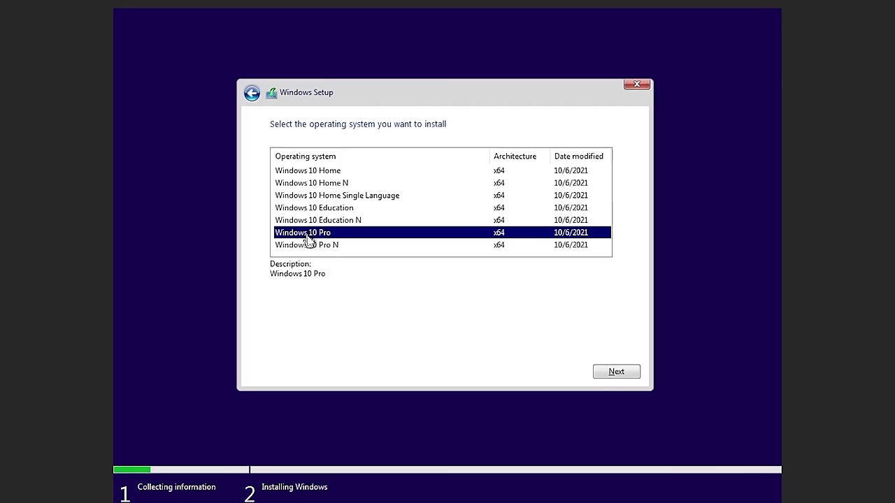
click(613, 373)
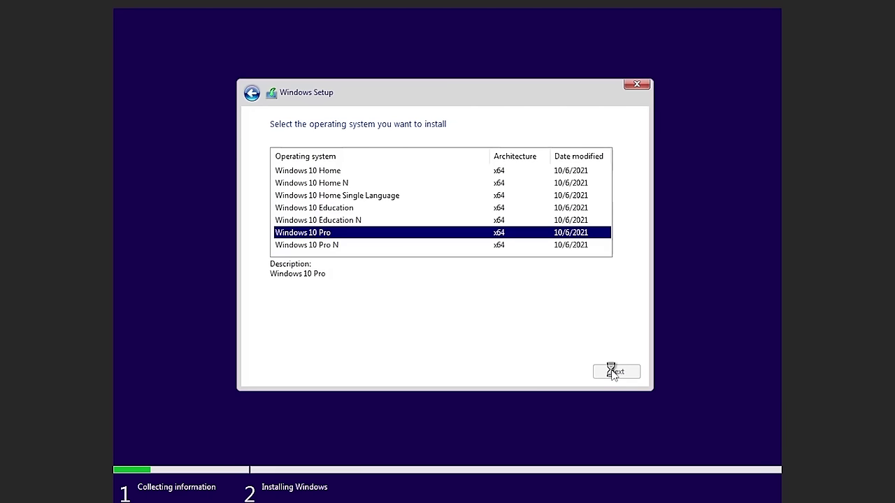
click(618, 374)
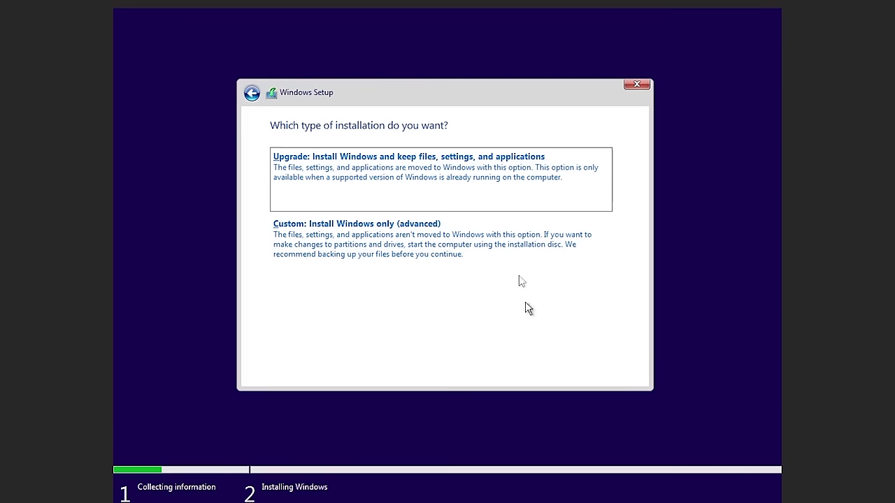
click(370, 231)
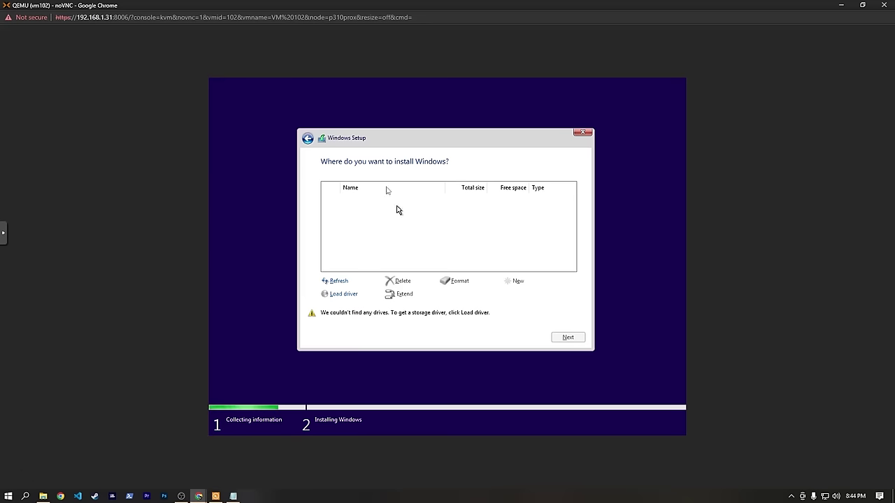
- Switch to the Proxmox window and change VM 102's CD/DVD drive (ide2) image to virtio-win-0.1.225.iso
key(alt+Tab)
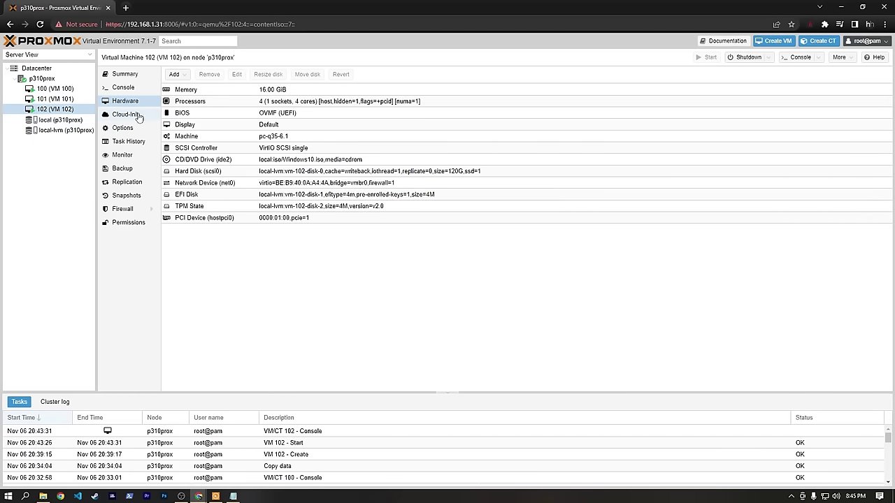
double_click(187, 162)
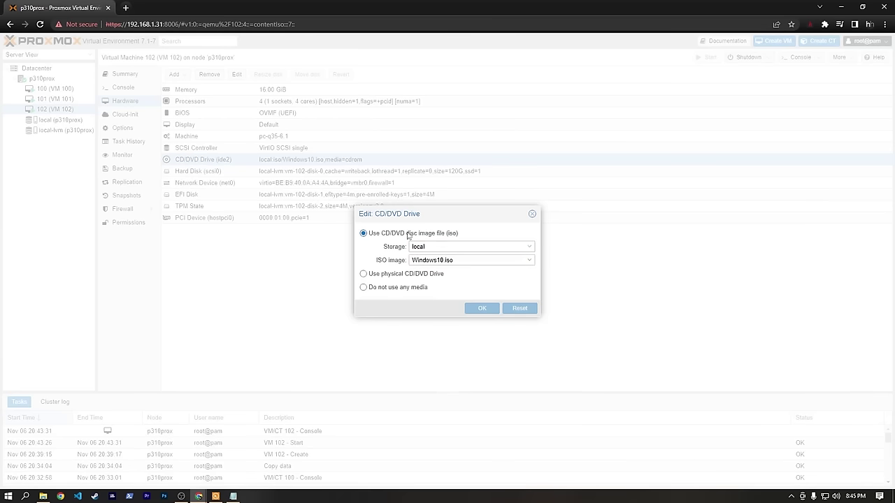
click(506, 261)
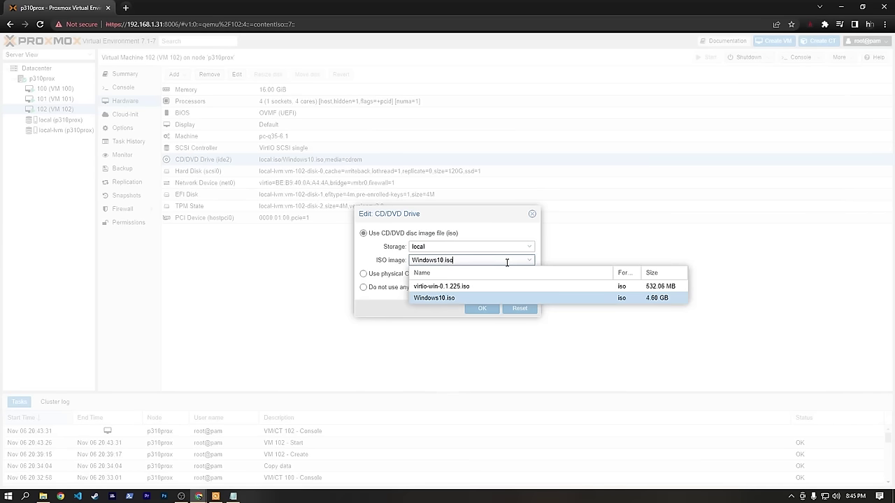
click(485, 287)
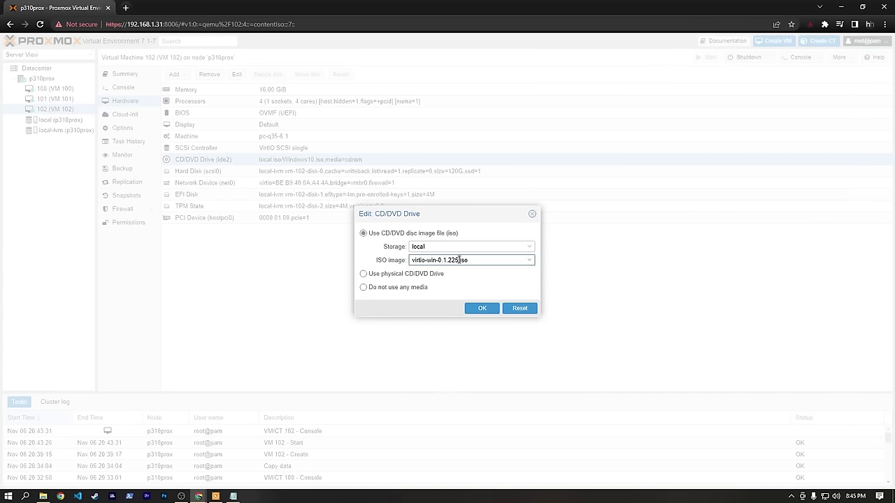
click(481, 308)
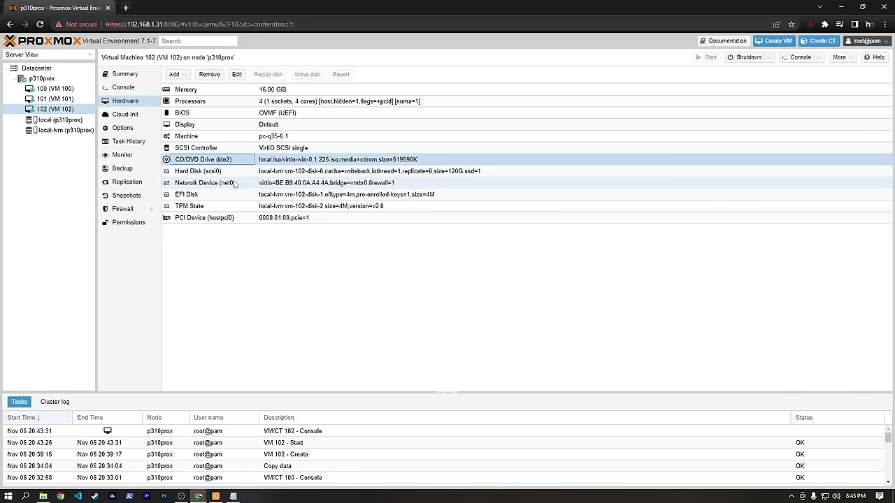
- Switch to the VM 102 console and load the VirtIO SCSI pass-through driver from the virtio-win CD's vioscsi\w10\amd64 folder
mouse_move(199, 496)
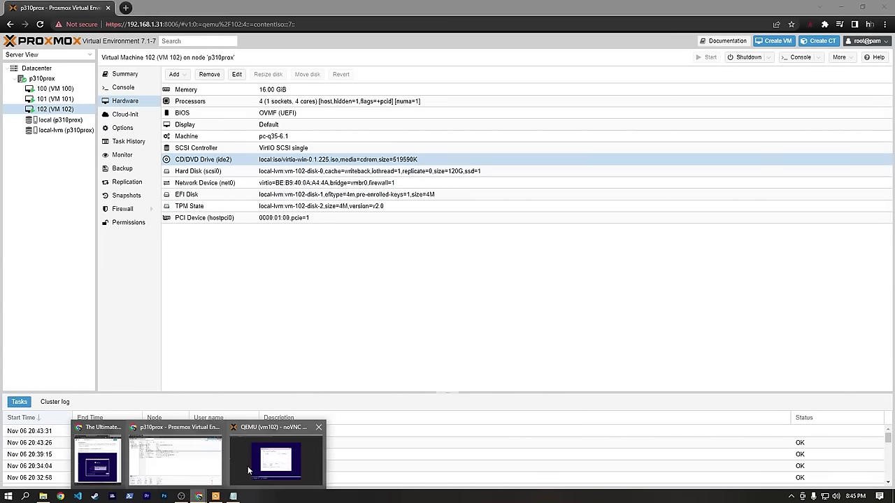
click(248, 470)
click(293, 313)
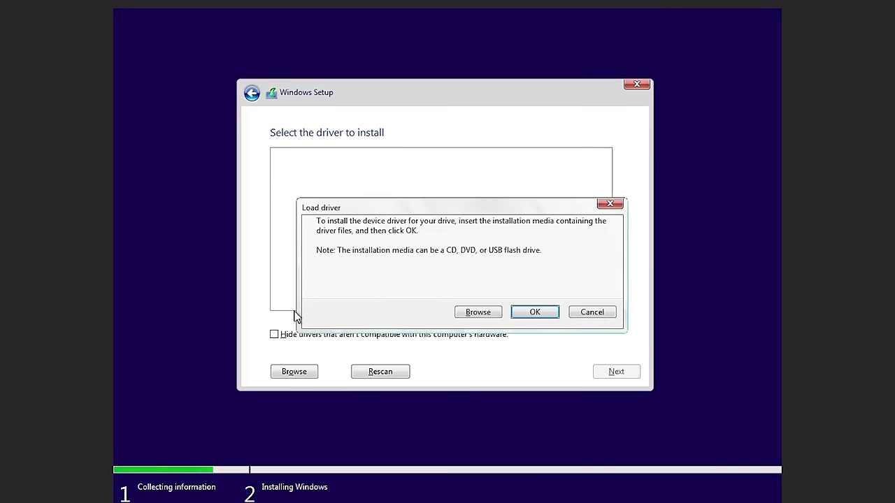
click(478, 313)
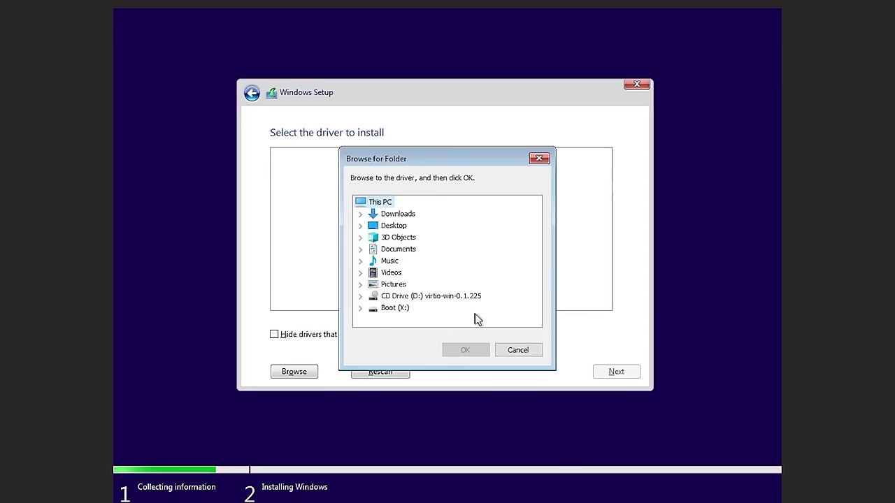
click(359, 296)
drag(536, 261, 542, 295)
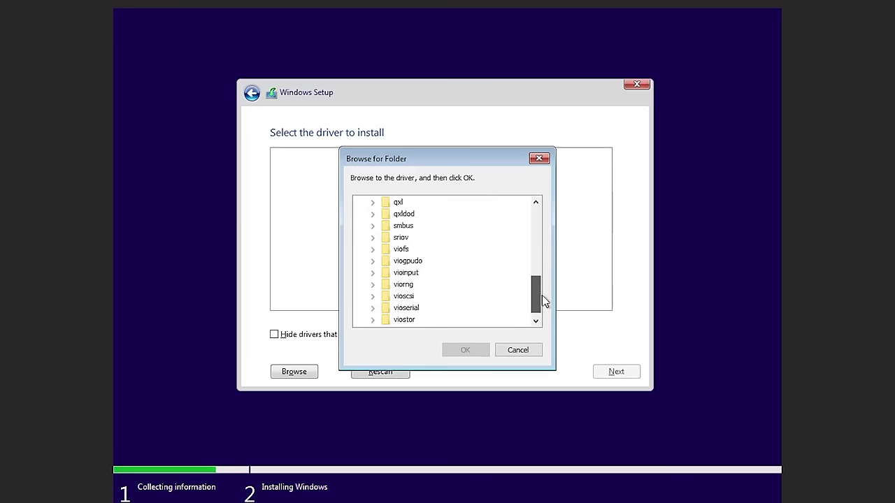
double_click(409, 298)
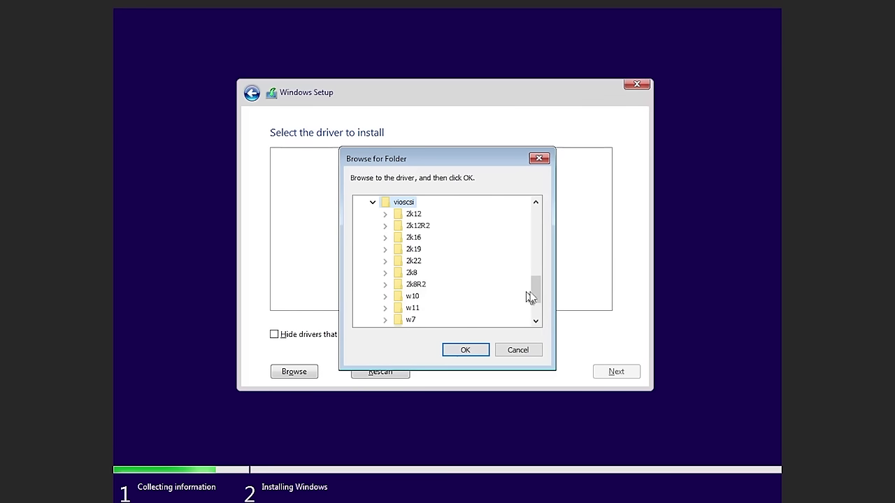
drag(531, 296, 534, 302)
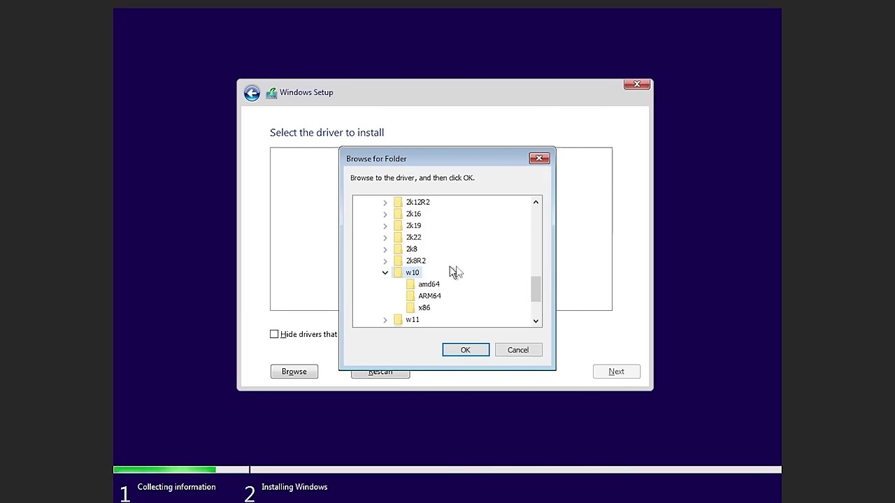
click(433, 287)
click(465, 348)
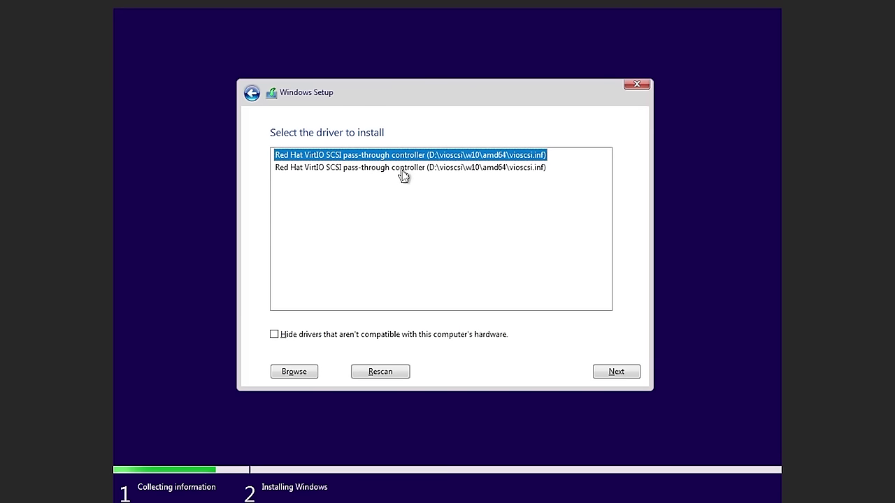
click(616, 371)
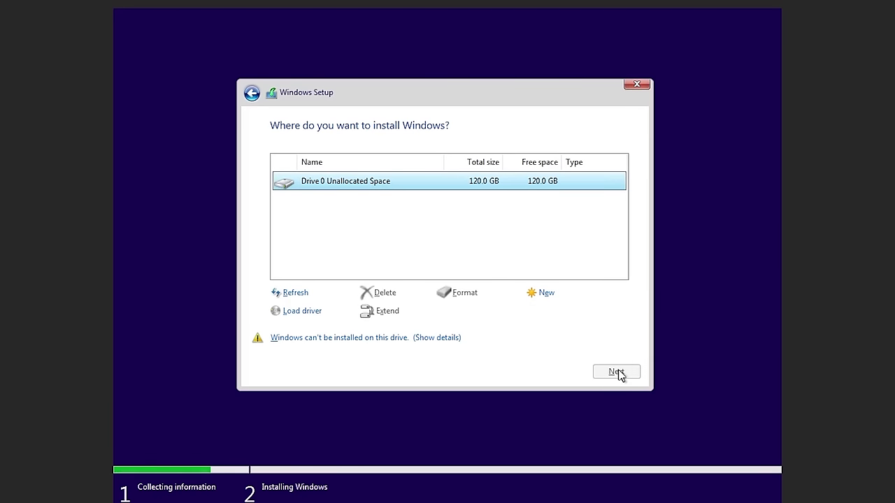
- Refresh the drive list, then in the Proxmox window set VM 102's CD/DVD drive (ide2) image to Windows10.iso
click(295, 293)
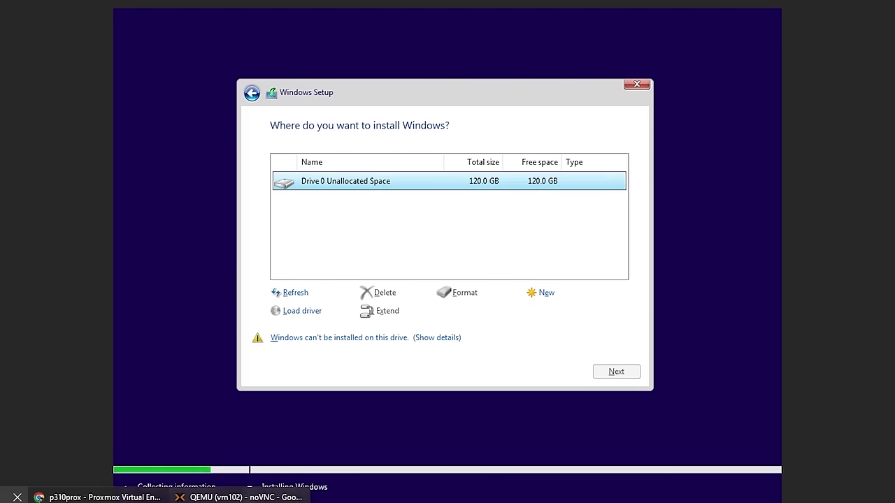
click(60, 495)
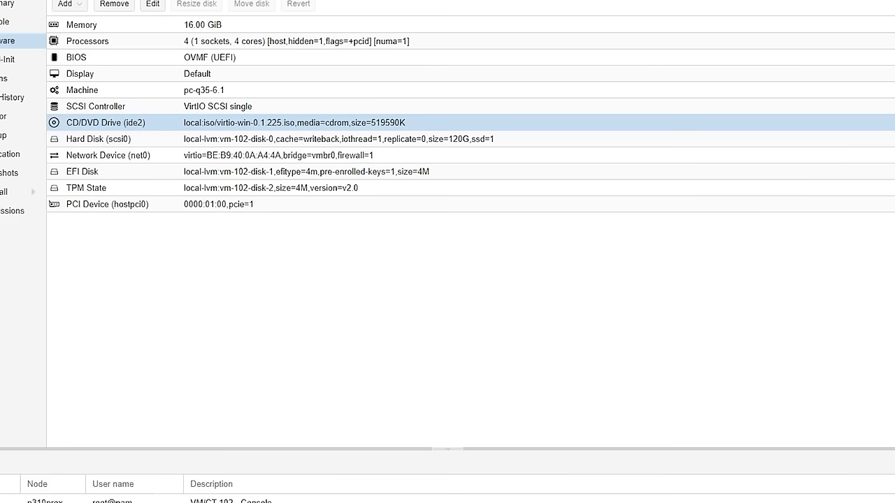
double_click(99, 126)
click(432, 263)
click(467, 315)
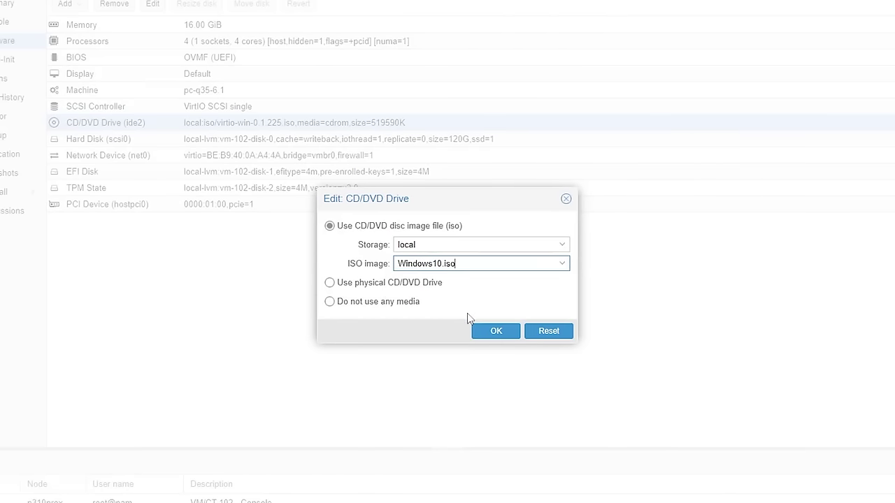
click(495, 332)
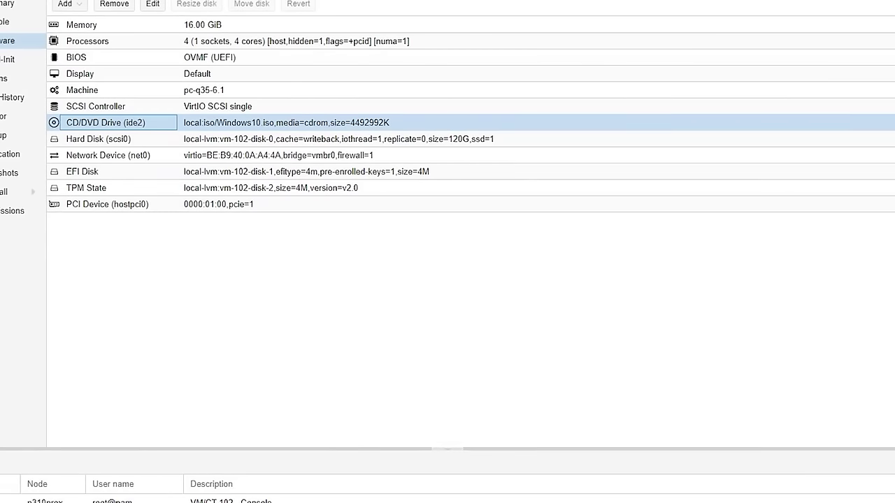
- Back in the VM console, create a 122880 MB partition on Drive 0 and start installing Windows on Partition 3
click(230, 496)
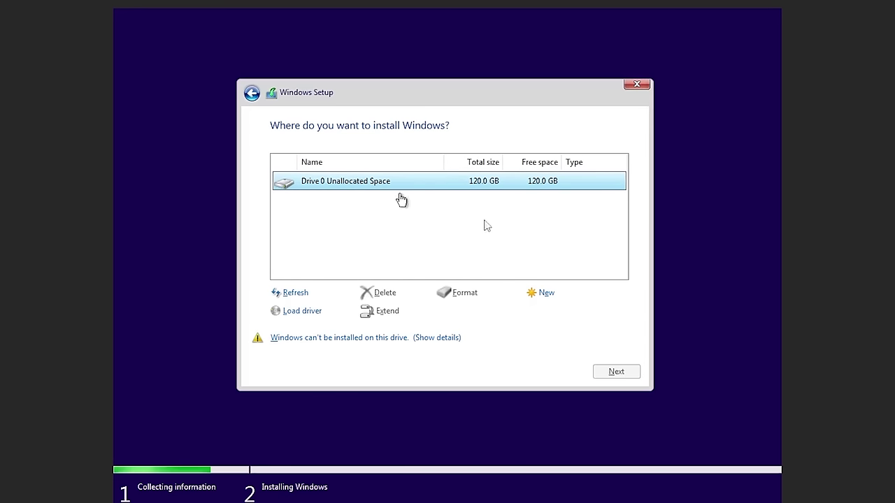
click(546, 294)
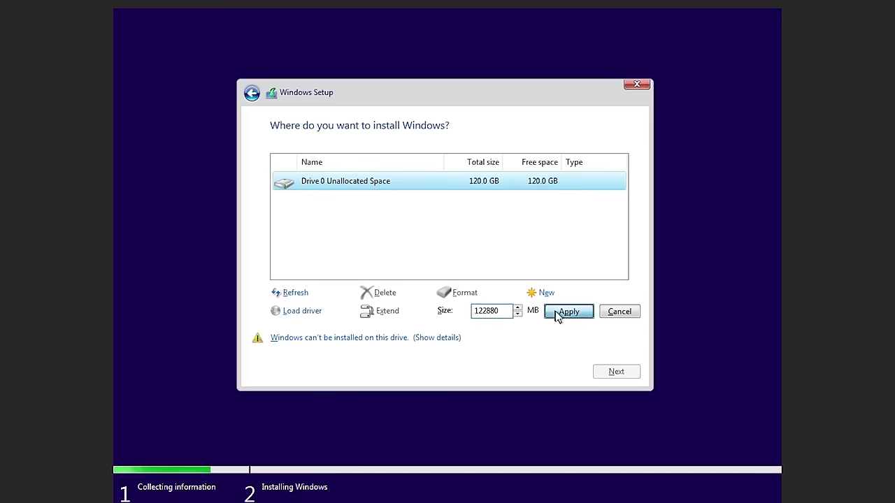
click(557, 316)
click(539, 314)
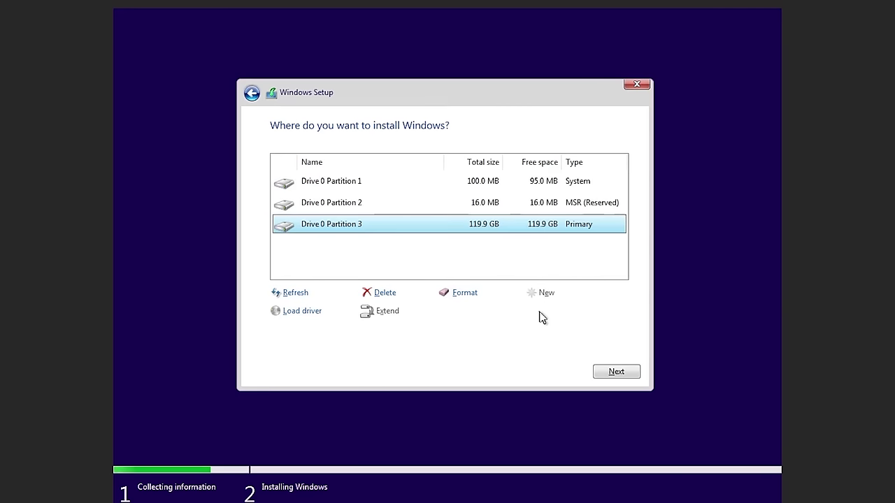
click(613, 376)
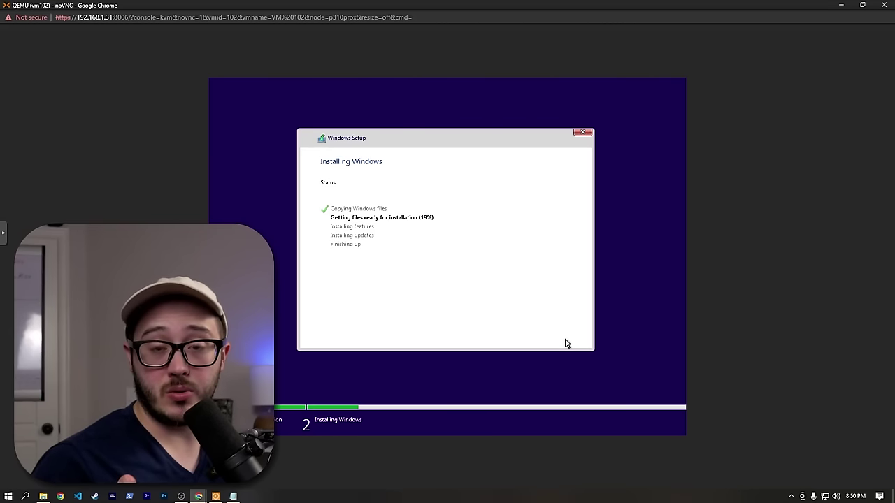
- Switch to the Proxmox browser window and open the TrueNAS dashboard at 192.168.1.32/ui/dashboard in a new tab
key(alt+Tab)
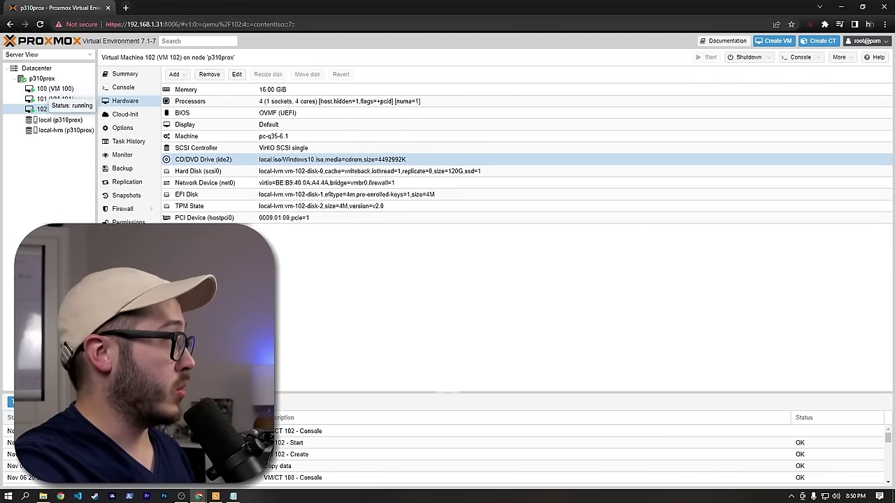
click(127, 12)
text(192.168.1.32/ui/dashboard)
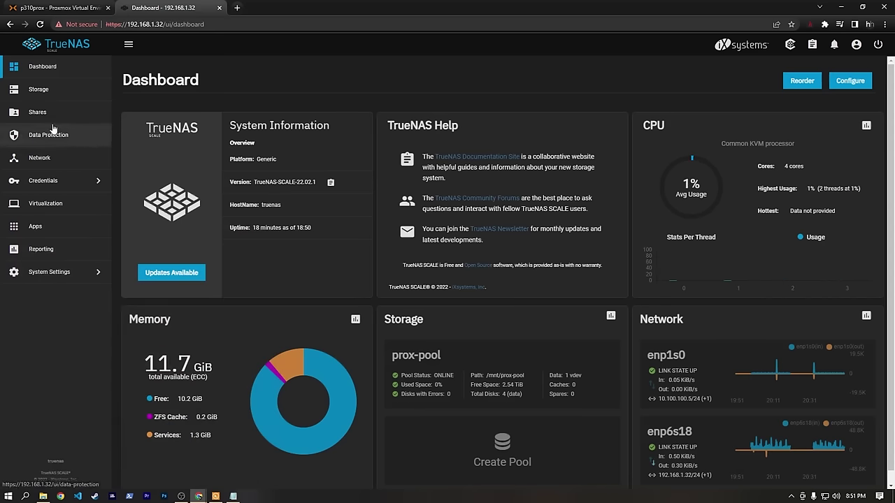
- Start a new zvol under prox-pool in the TrueNAS storage, naming it game-share and setting its size to 1 TiB
click(55, 94)
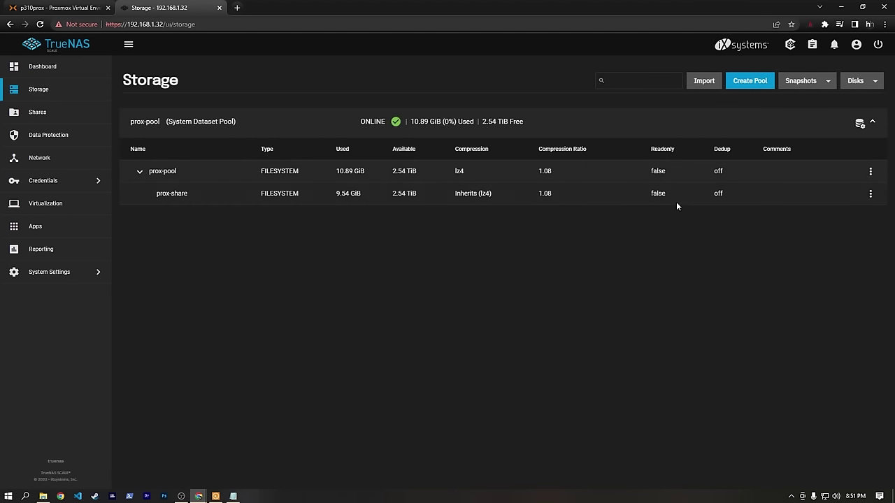
click(870, 172)
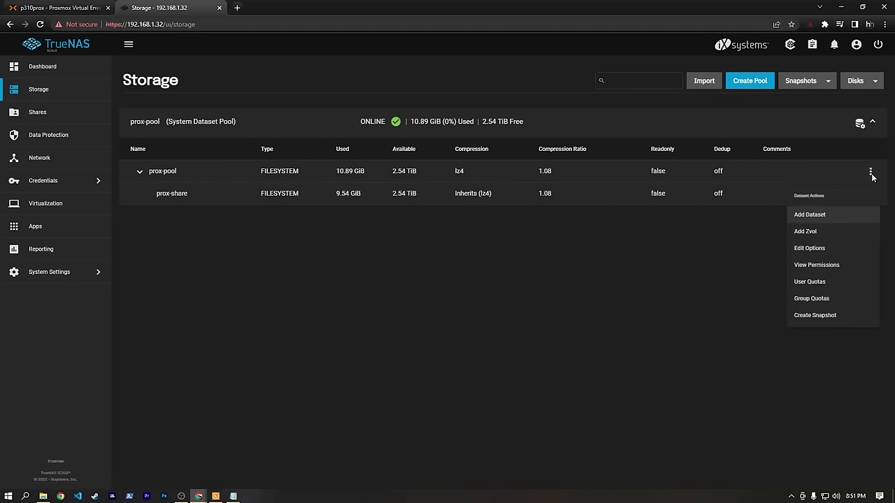
click(805, 232)
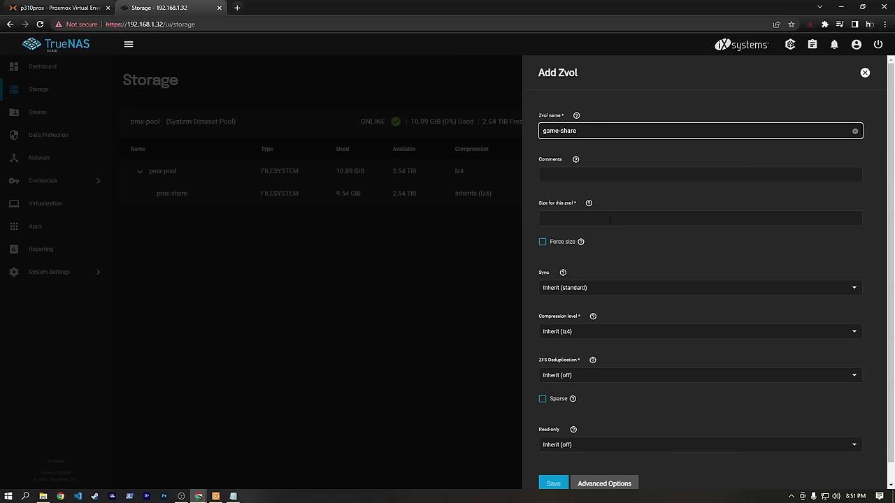
click(597, 219)
click(590, 204)
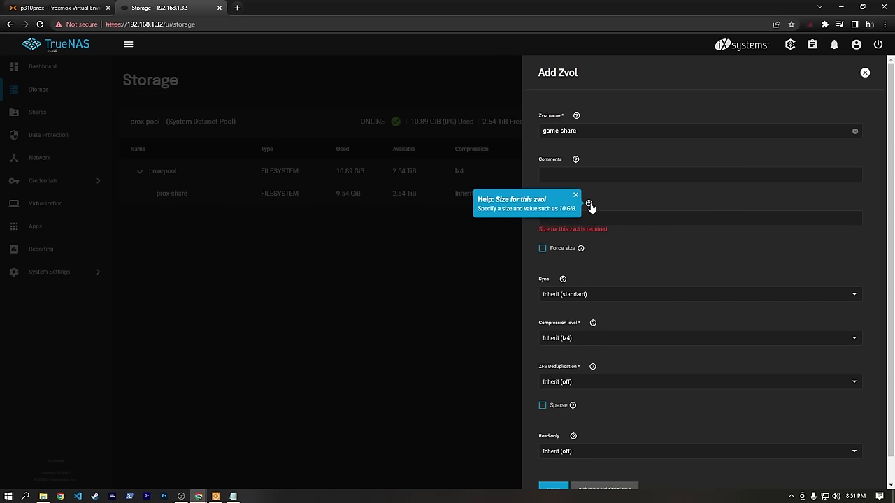
click(590, 218)
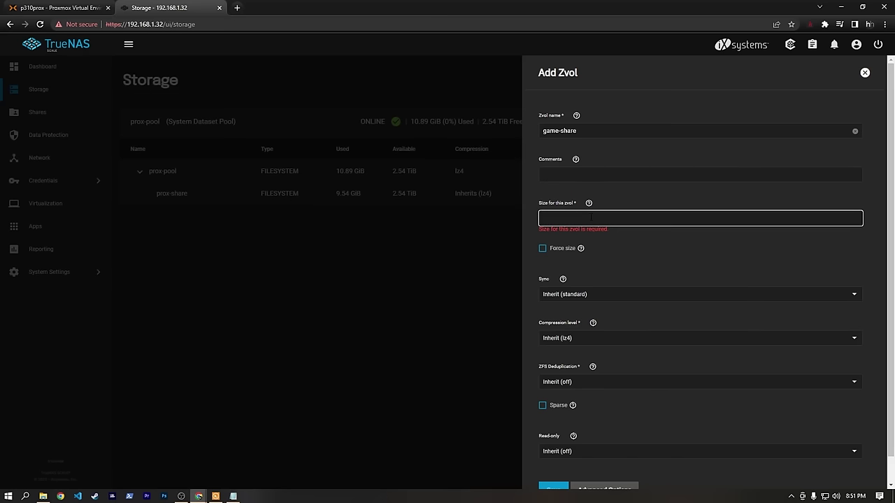
text(1T)
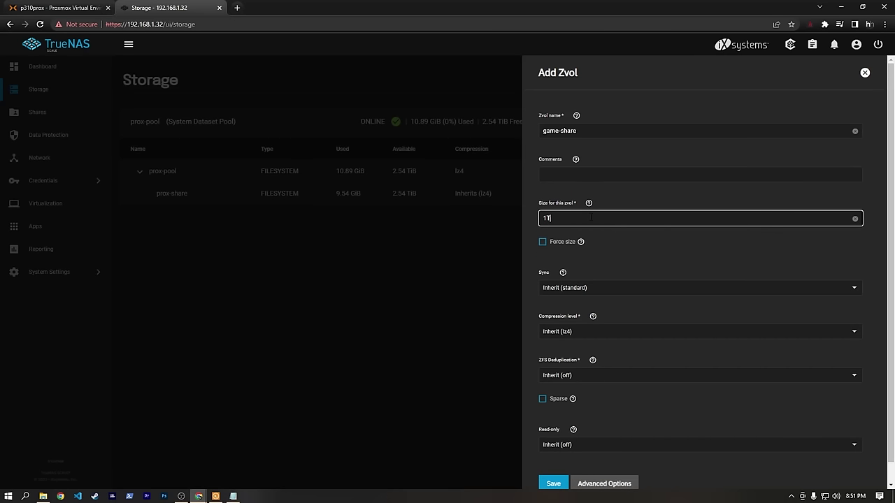
text(iB)
click(602, 249)
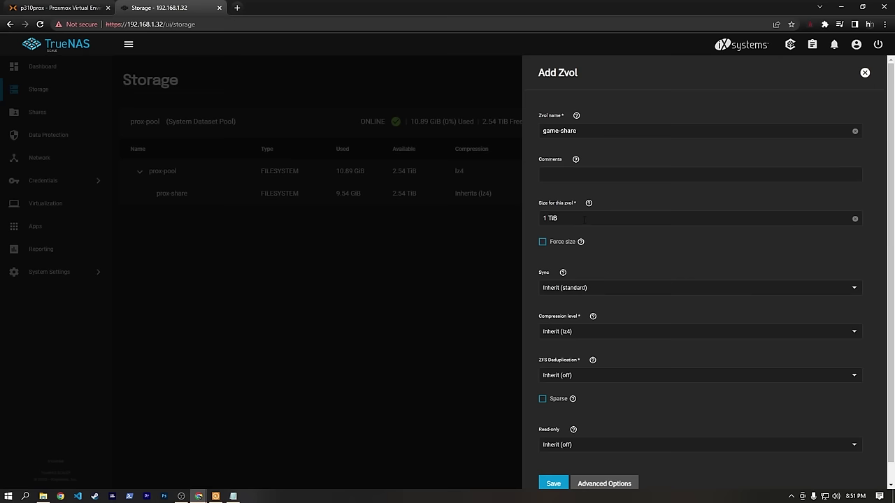
- Examine the zvol's size entry, the help for the Sparse option, and the advanced options
drag(558, 218, 549, 218)
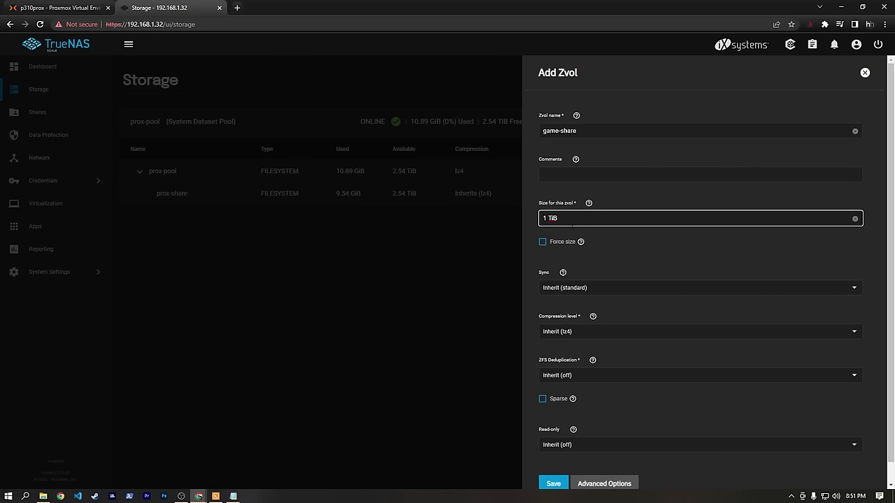
click(581, 247)
scroll(625, 259, down, 1)
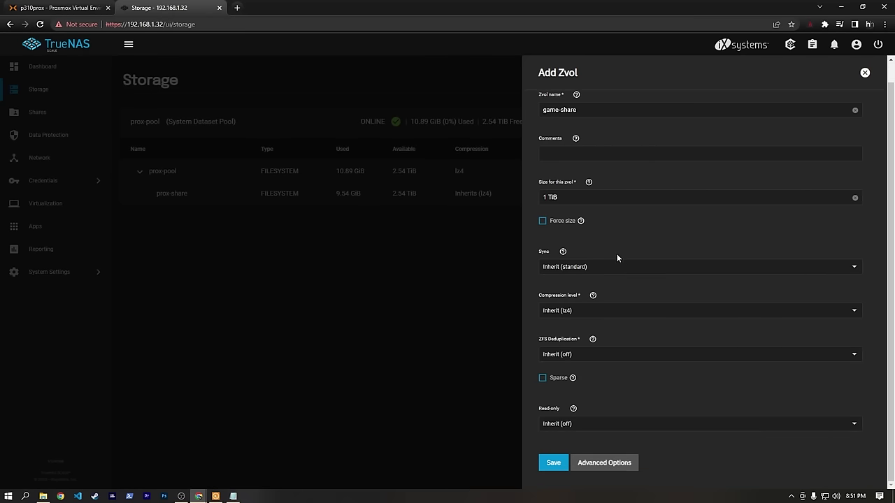
click(573, 378)
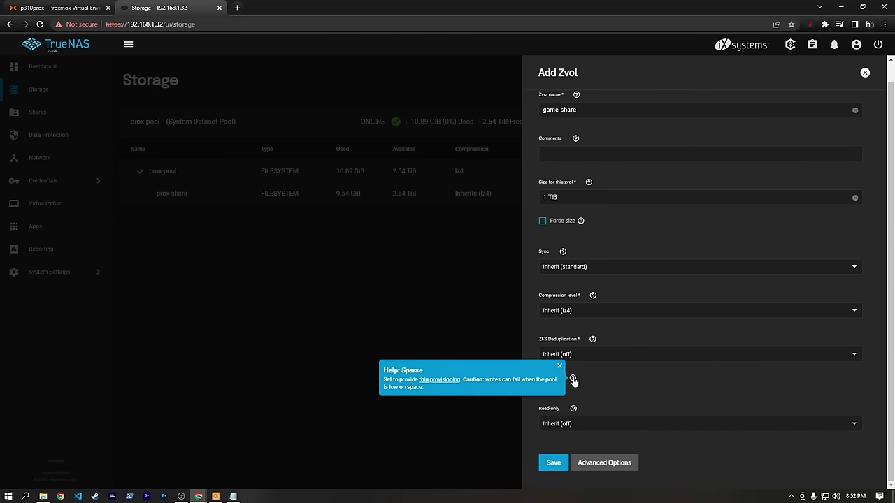
click(572, 379)
scroll(657, 364, up, 1)
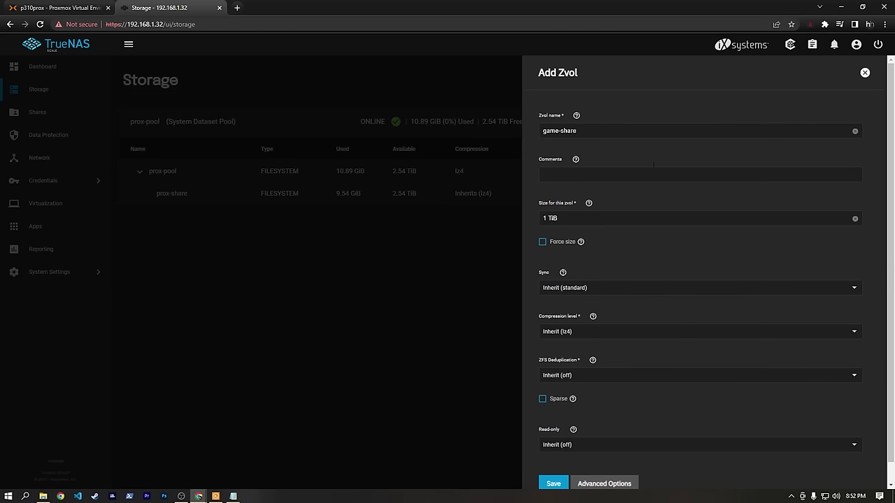
scroll(676, 300, down, 1)
click(604, 463)
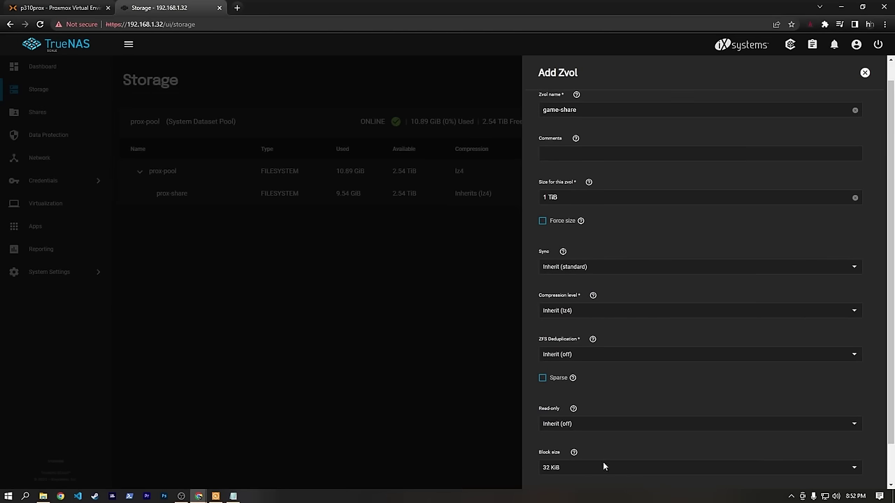
scroll(674, 449, down, 2)
click(598, 463)
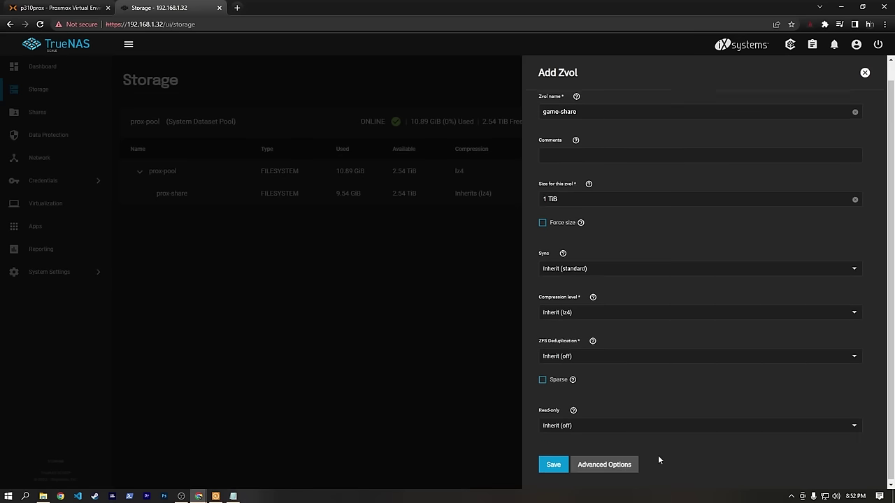
- Save the game-share zvol with its sync, compression, deduplication and read-only settings left at Inherit
scroll(658, 455, up, 1)
scroll(652, 436, down, 1)
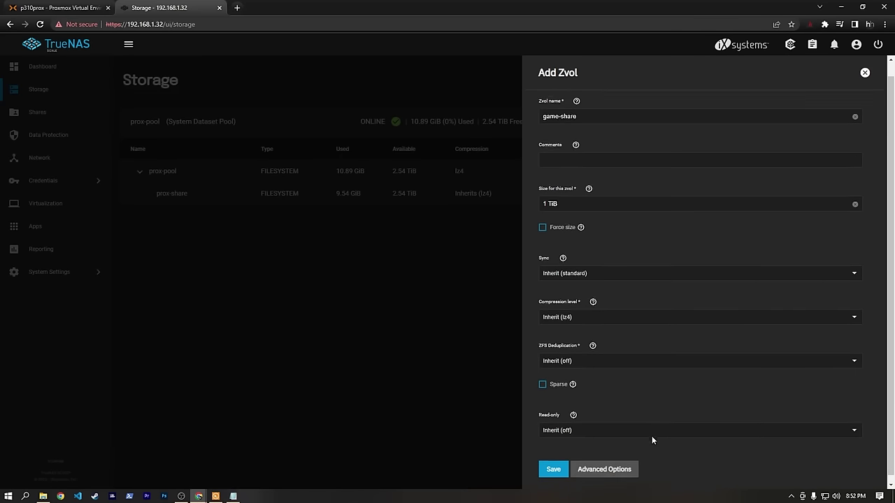
scroll(651, 329, up, 1)
scroll(643, 366, down, 1)
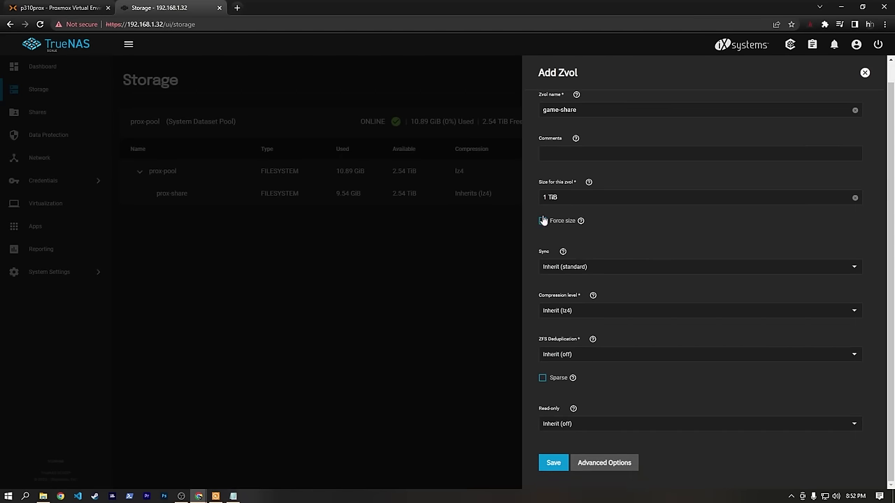
click(553, 463)
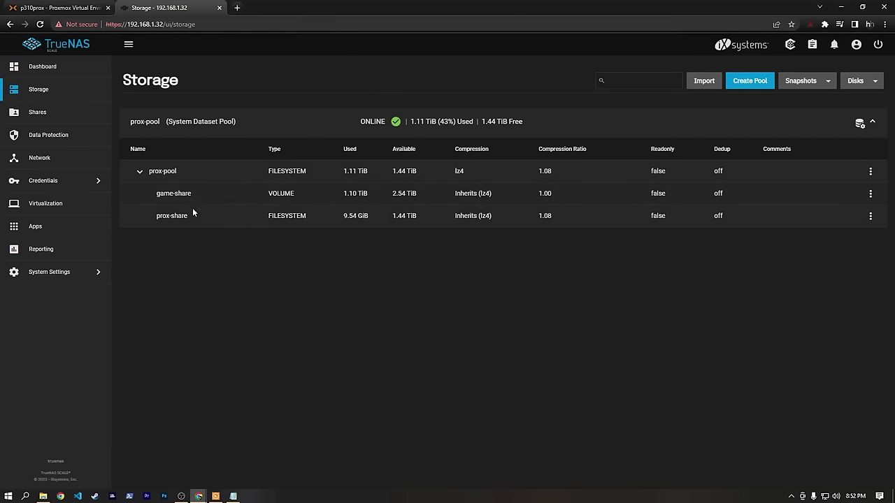
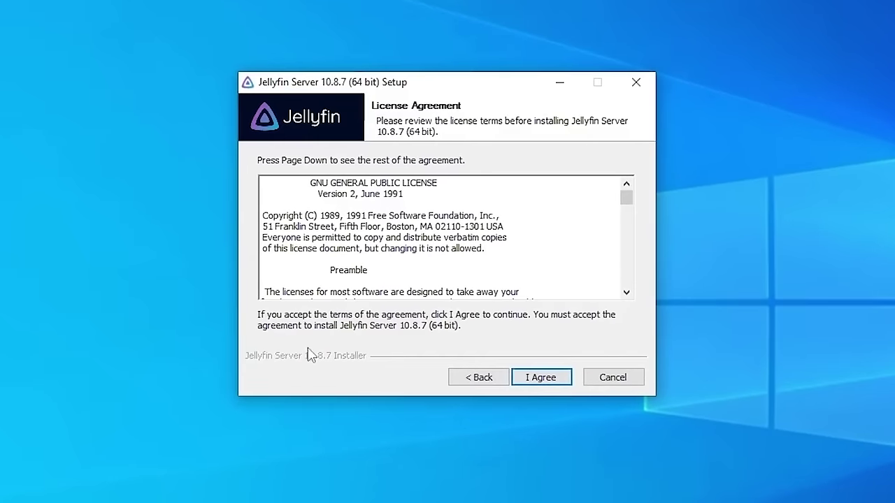
- Install Jellyfin Server 10.8.7 with the Basic Install type and the default program and data folders
click(508, 341)
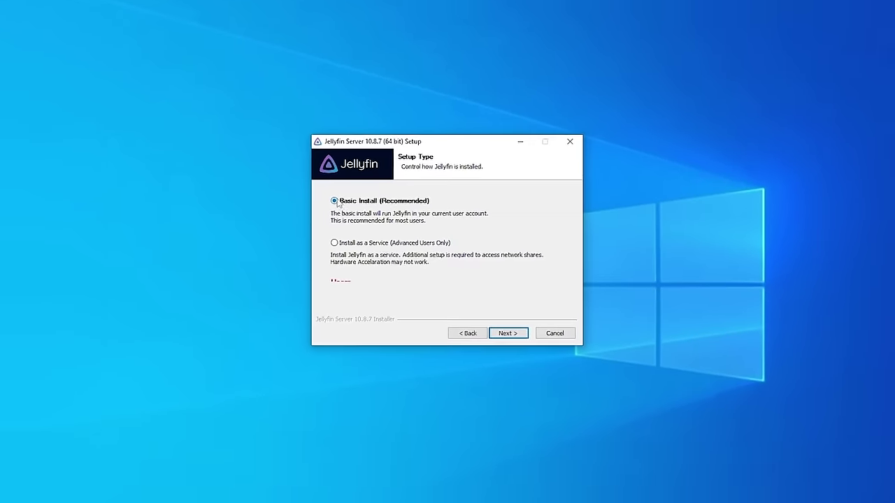
click(492, 323)
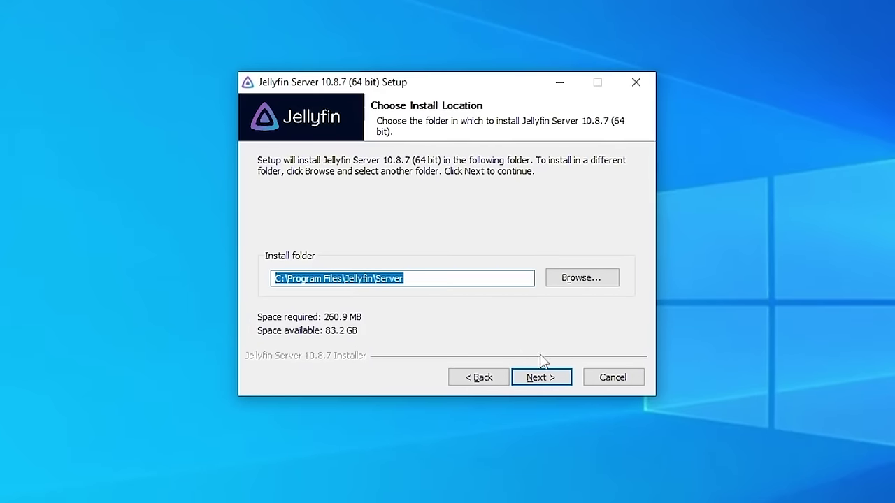
click(538, 385)
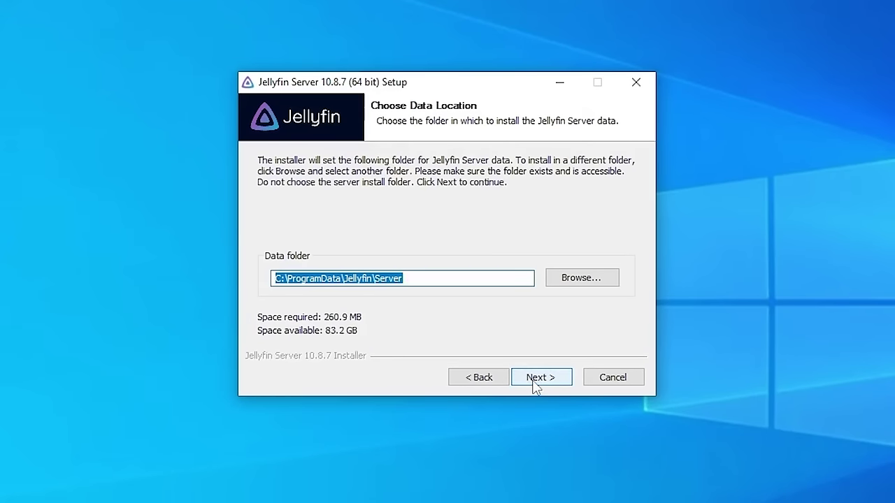
click(540, 383)
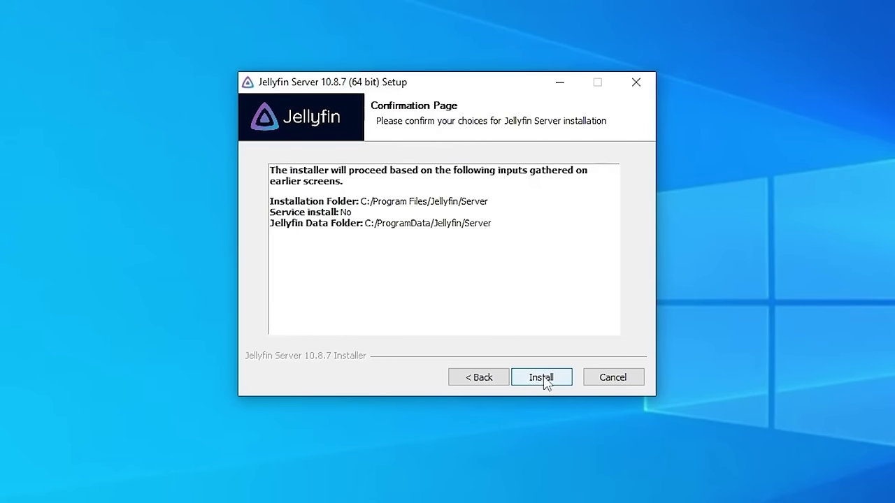
click(543, 378)
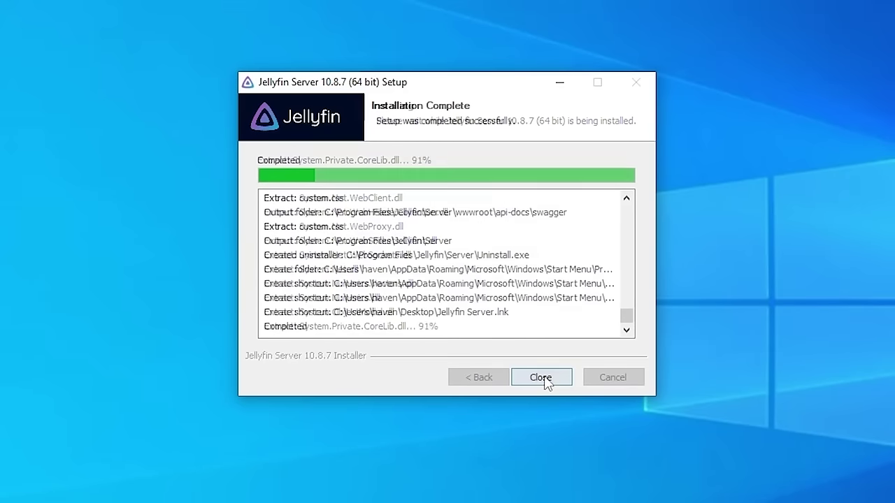
click(542, 377)
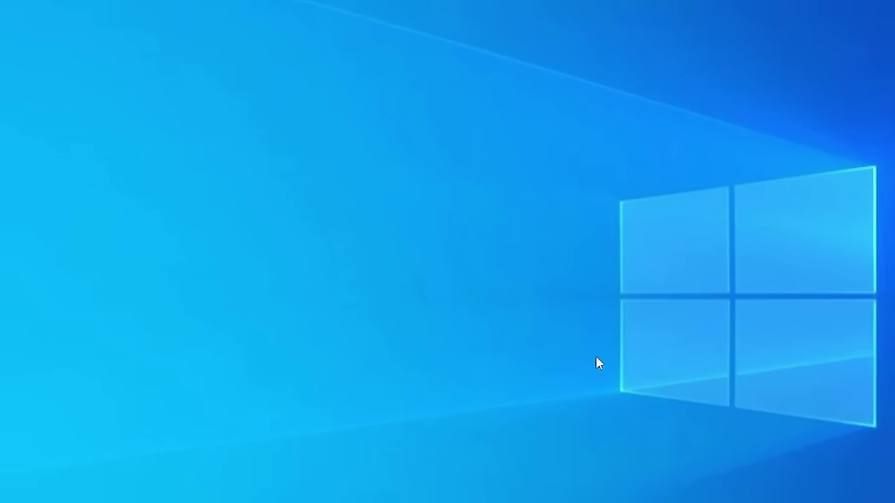
- Allow jellyfin through Windows Defender Firewall on both private and public networks
click(802, 495)
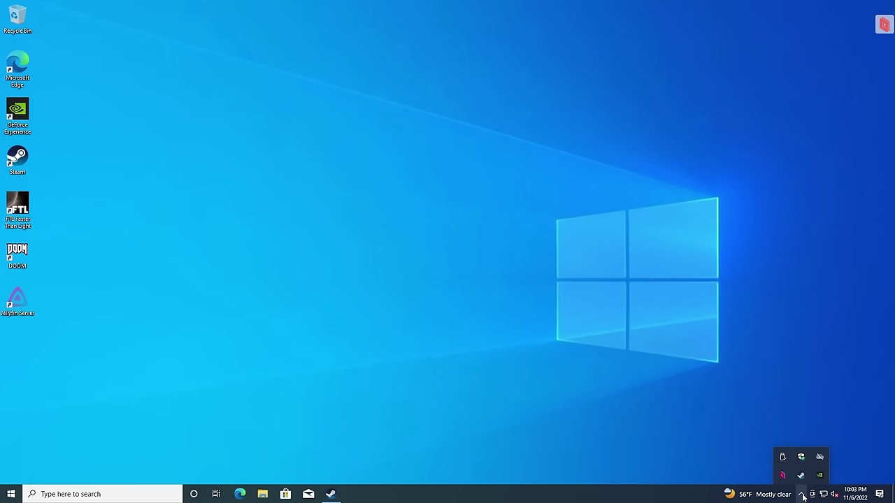
click(802, 495)
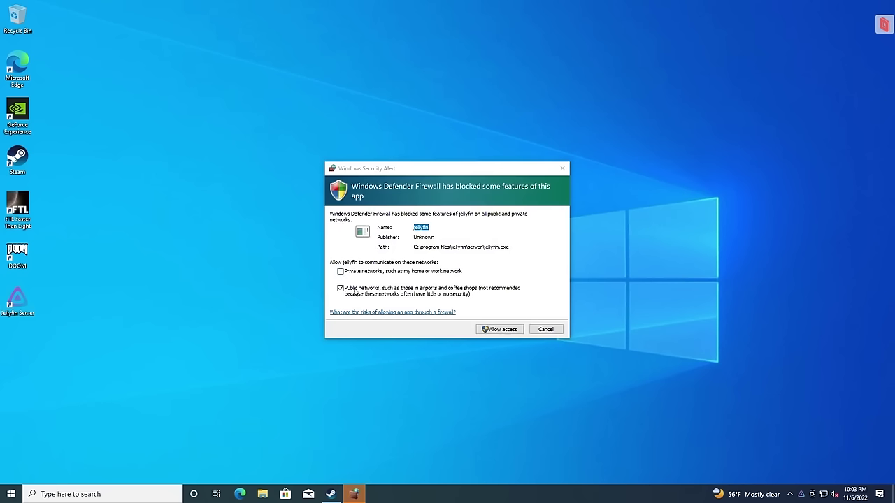
click(341, 272)
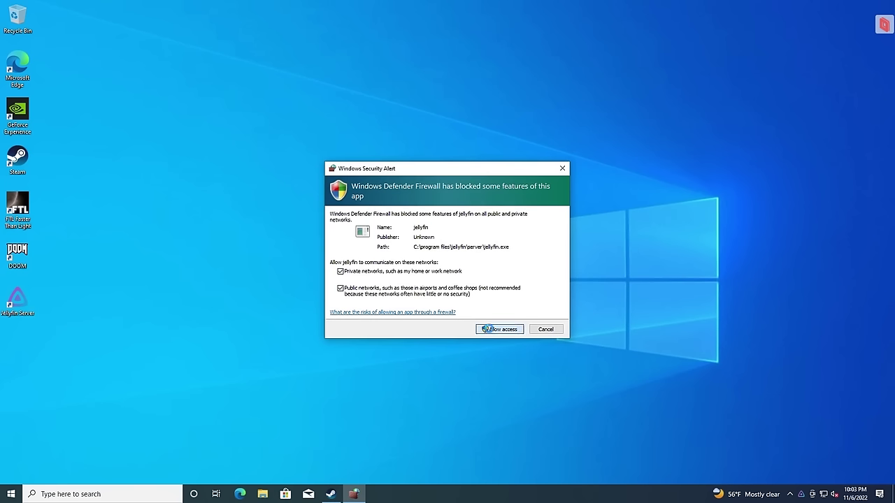
click(498, 329)
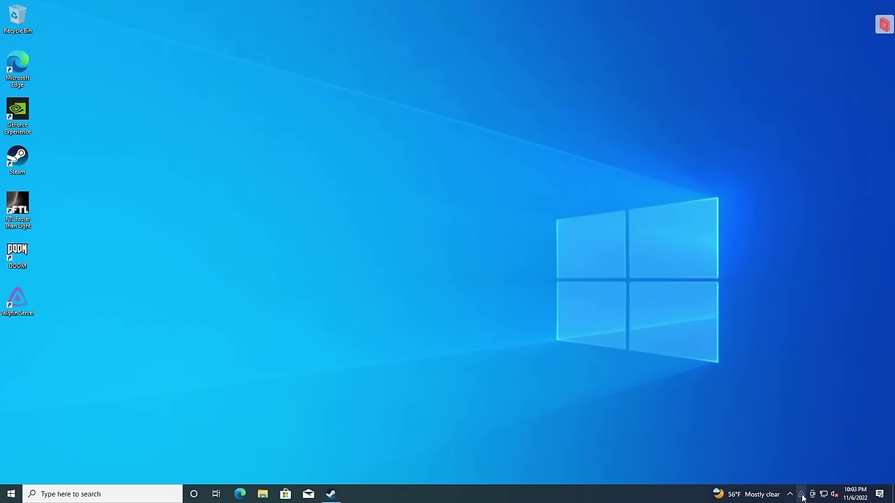
- Open the running Jellyfin server's setup wizard in the browser and accept English as the display language
click(789, 494)
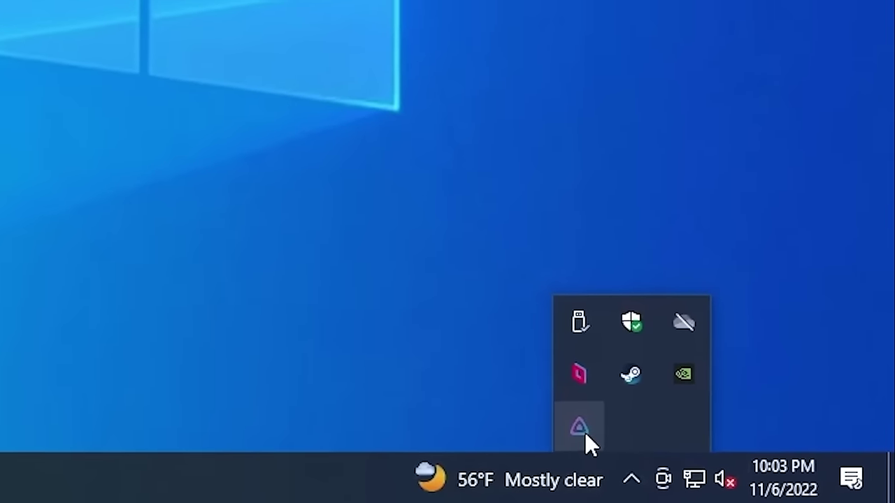
right_click(599, 436)
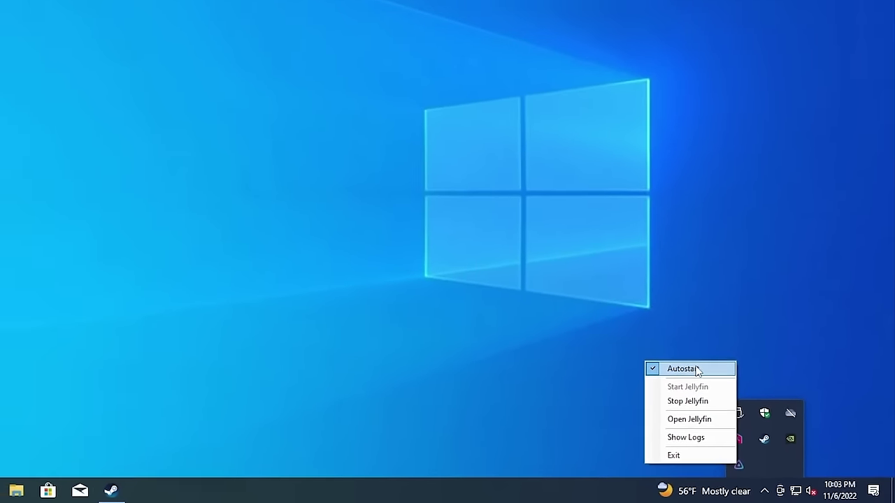
click(725, 432)
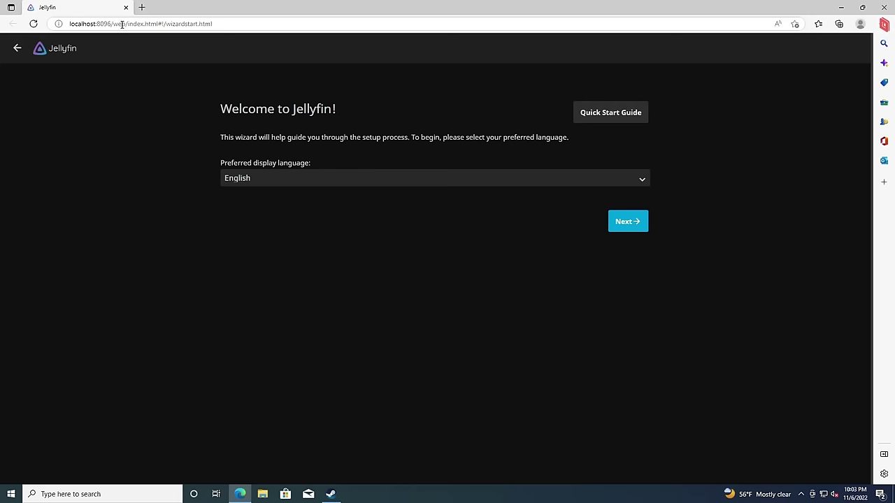
click(634, 225)
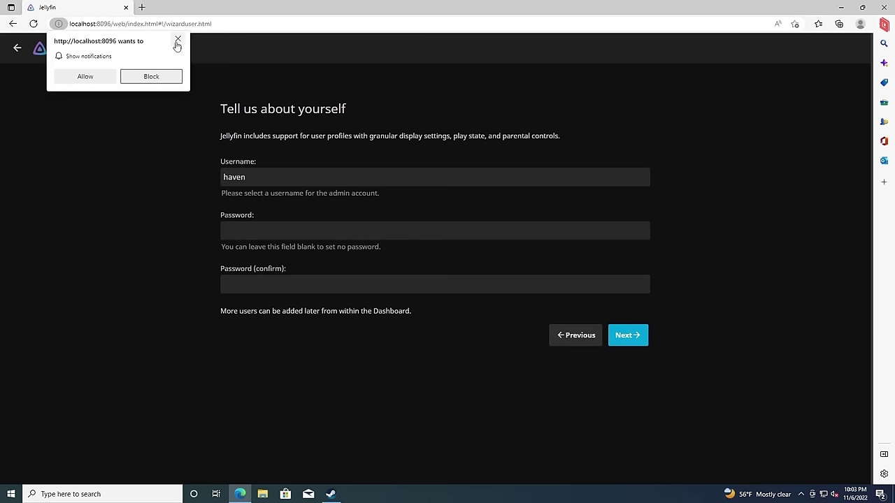
- Allow notifications for localhost:8096, enter and confirm the admin account password, and submit the user setup
click(82, 79)
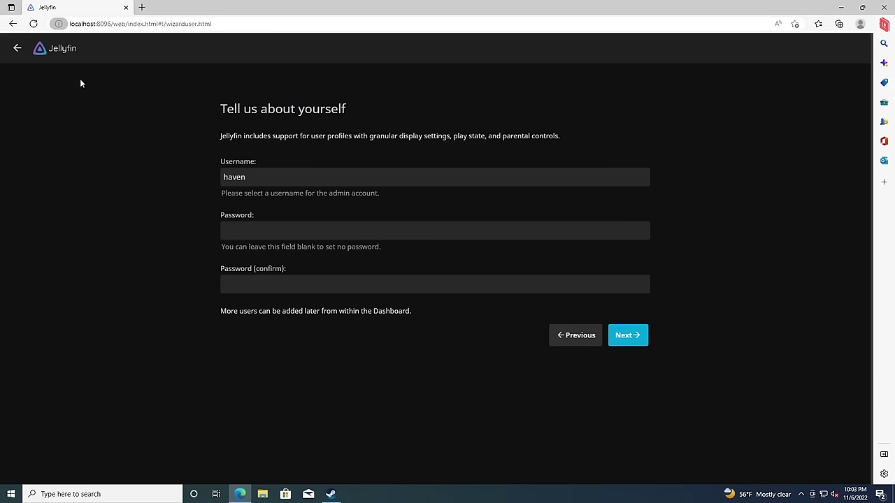
click(268, 232)
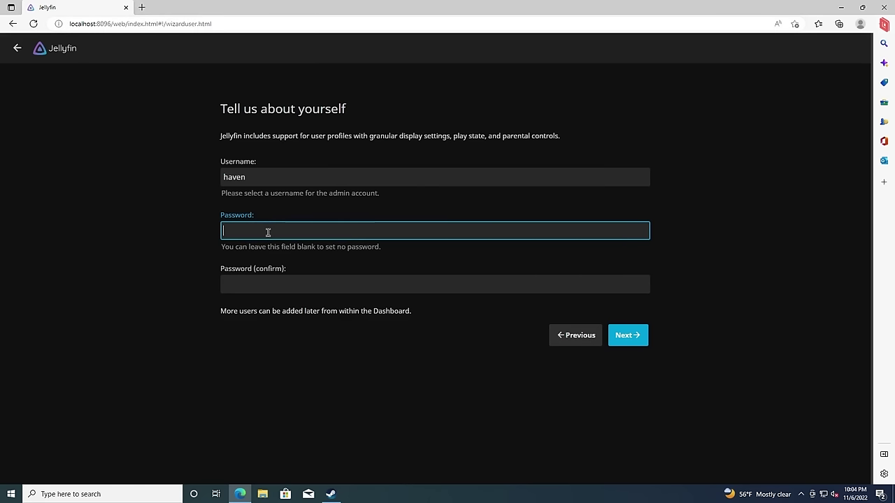
text(***)
key(Tab)
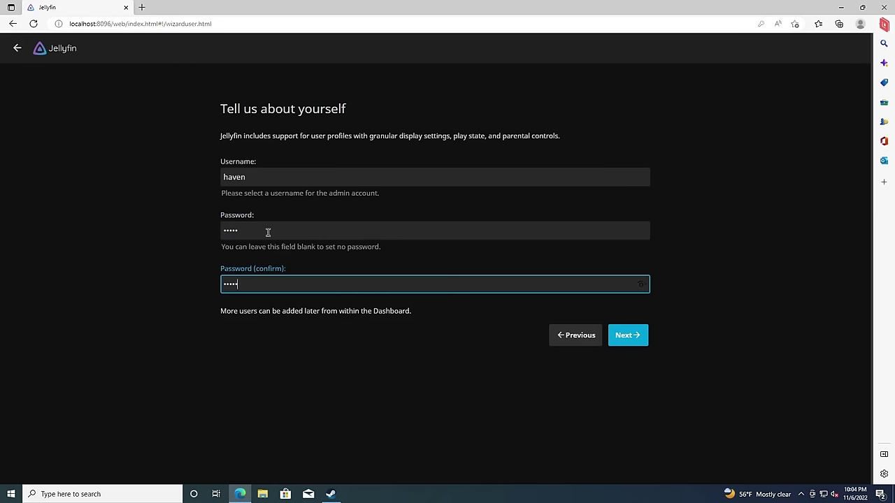
key(Return)
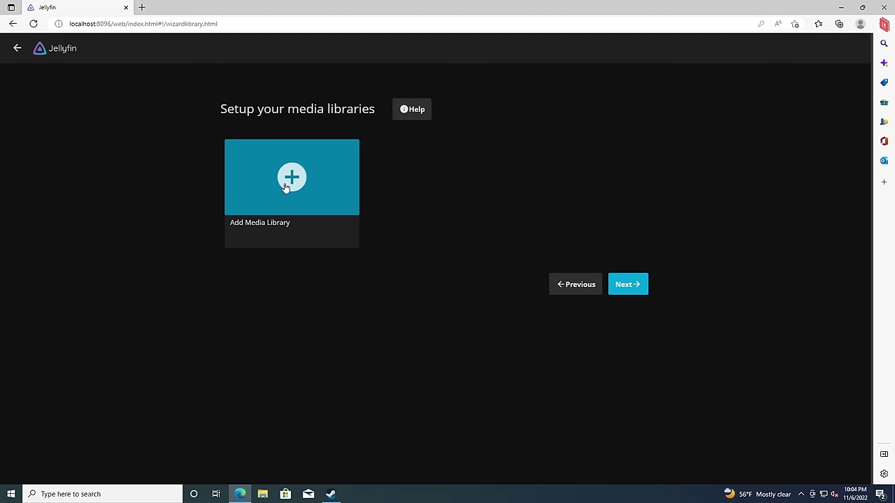
- Start adding a media library, and browse to the Jellyfin folder on the prox-share (T:) drive in File Explorer
click(285, 186)
click(262, 494)
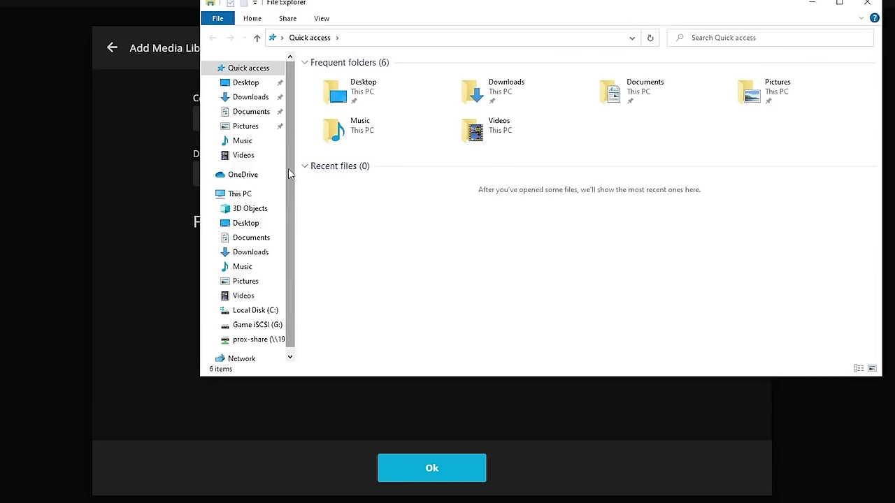
scroll(291, 189, down, 1)
click(250, 319)
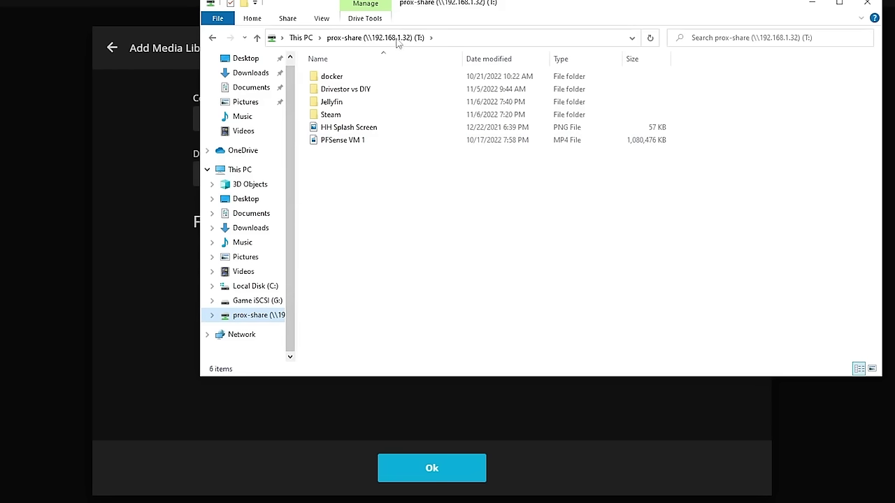
drag(498, 8, 490, 30)
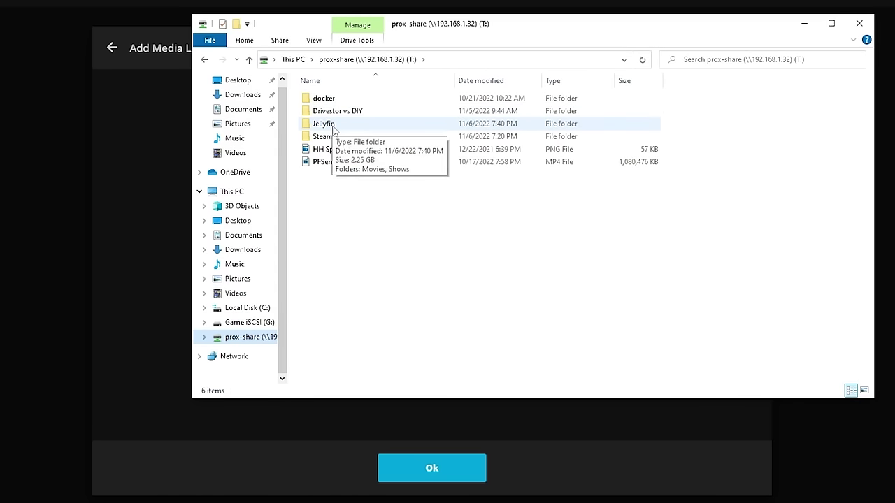
double_click(332, 129)
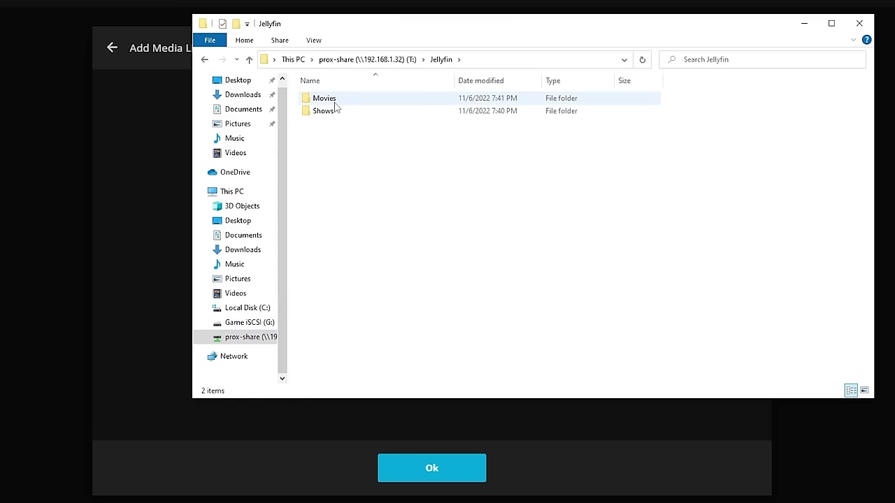
- Examine the contents of the Shows and Movies folders inside the Jellyfin folder, and close File Explorer
double_click(333, 119)
double_click(350, 100)
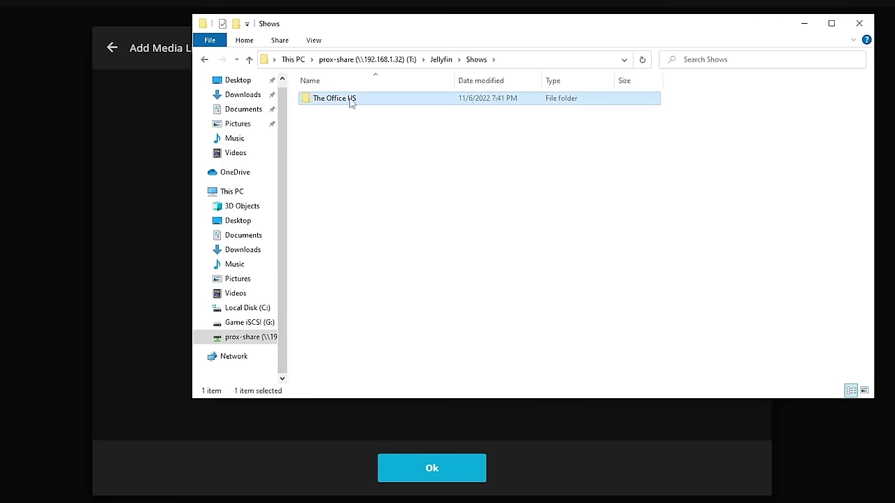
click(204, 59)
click(204, 60)
double_click(343, 102)
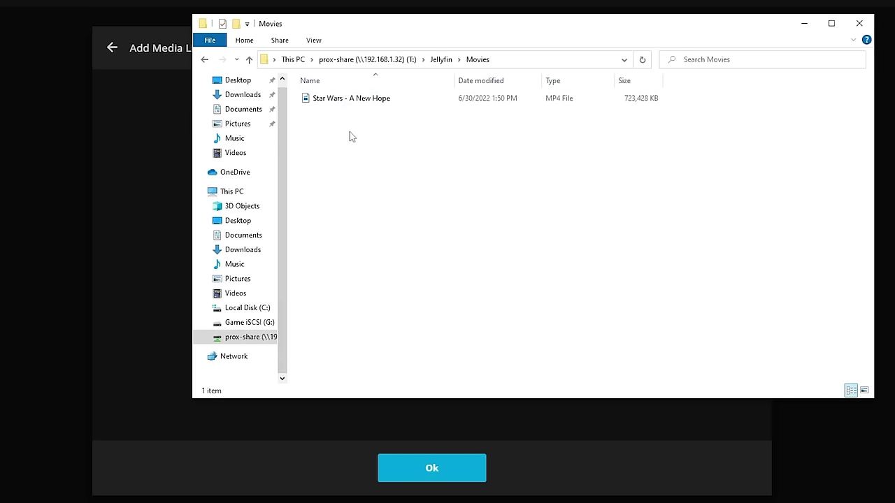
drag(393, 35, 390, 53)
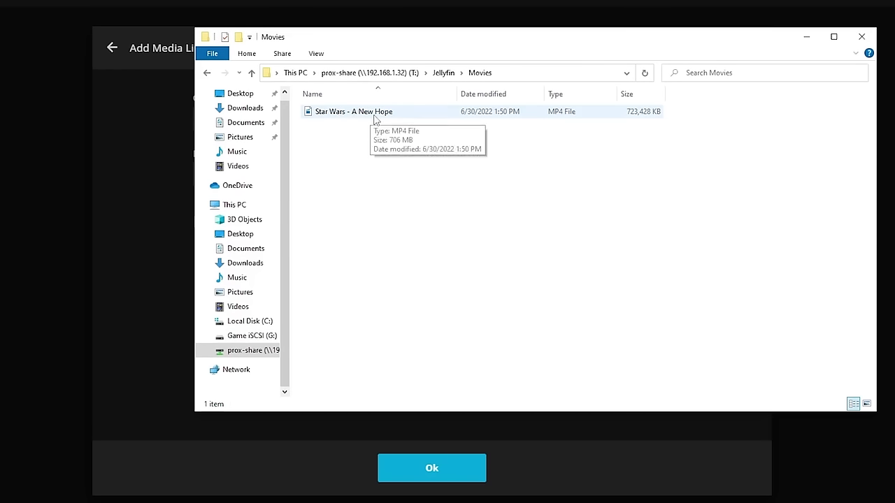
click(207, 74)
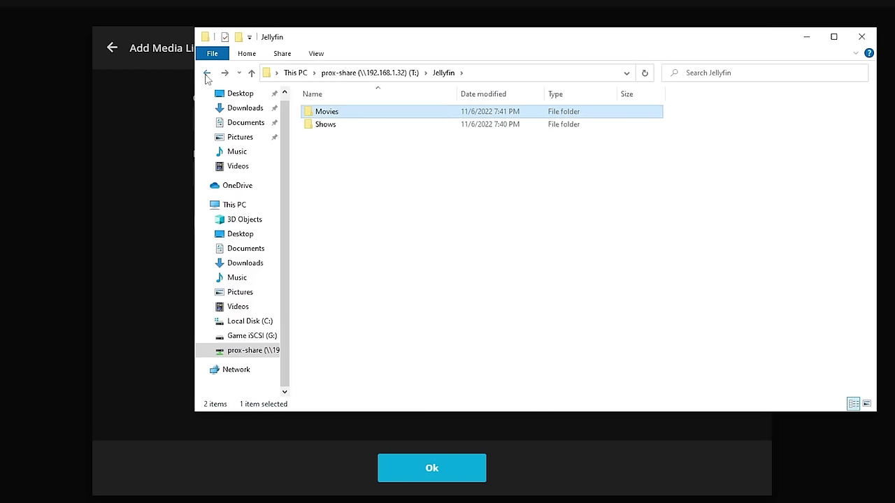
click(209, 75)
drag(479, 45, 472, 35)
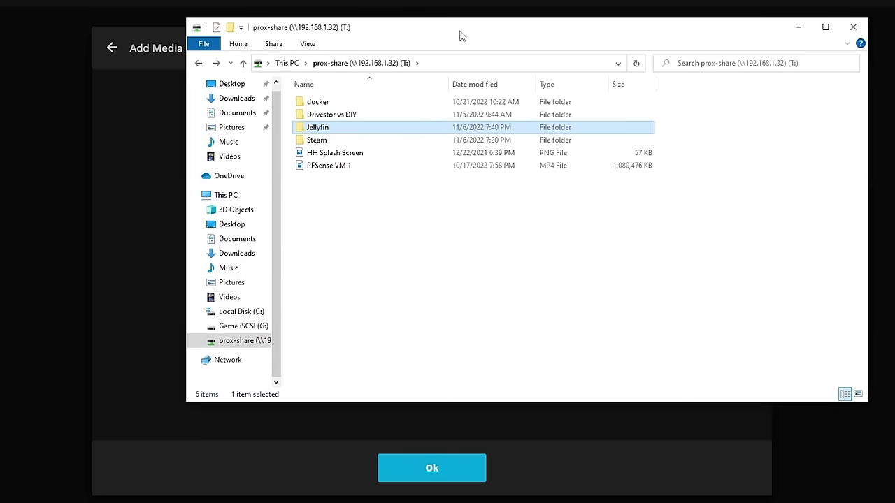
click(853, 27)
- Set the new media library's content type to Shows and start adding a folder to it
click(270, 125)
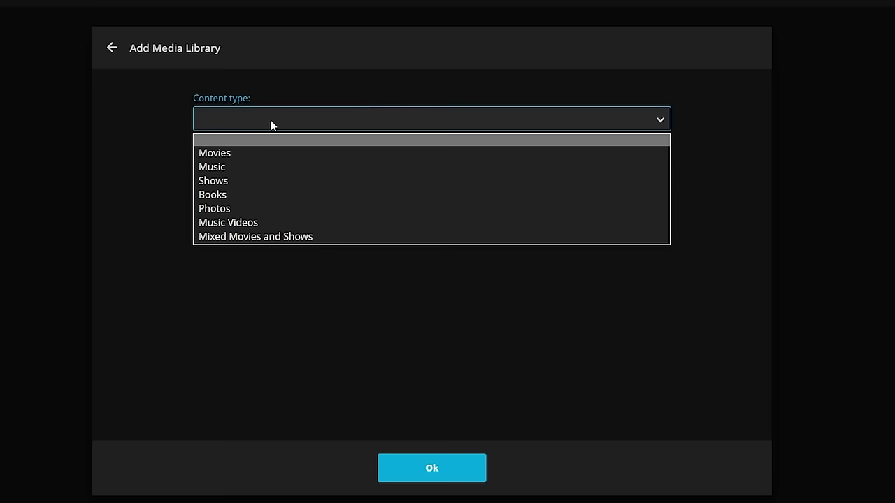
click(232, 181)
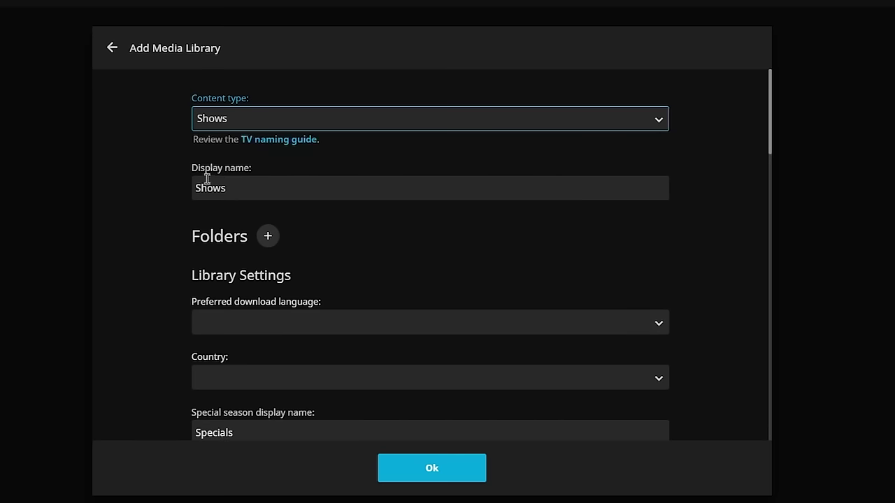
scroll(160, 200, down, 3)
scroll(175, 198, up, 1)
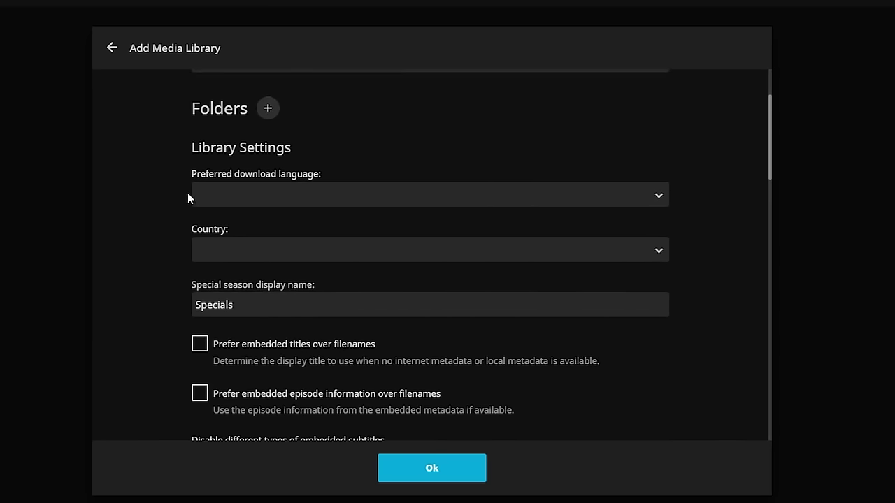
click(268, 112)
click(202, 240)
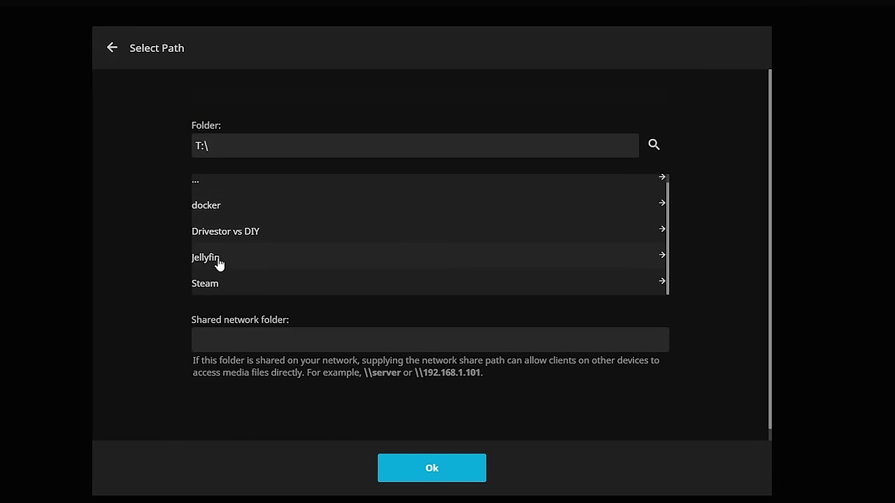
click(218, 265)
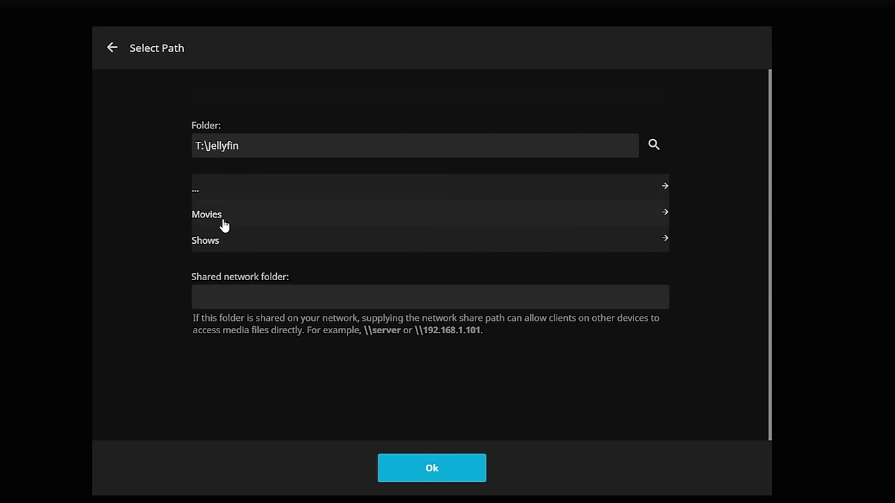
click(222, 244)
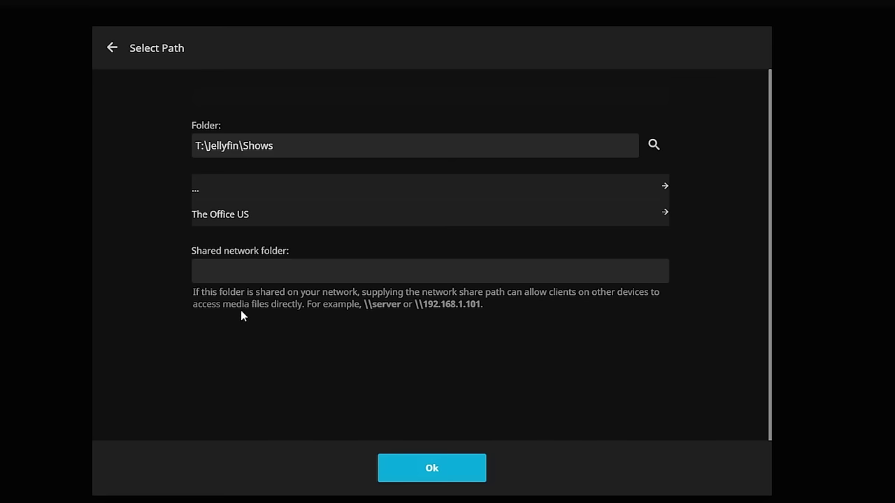
click(241, 271)
drag(311, 144, 150, 143)
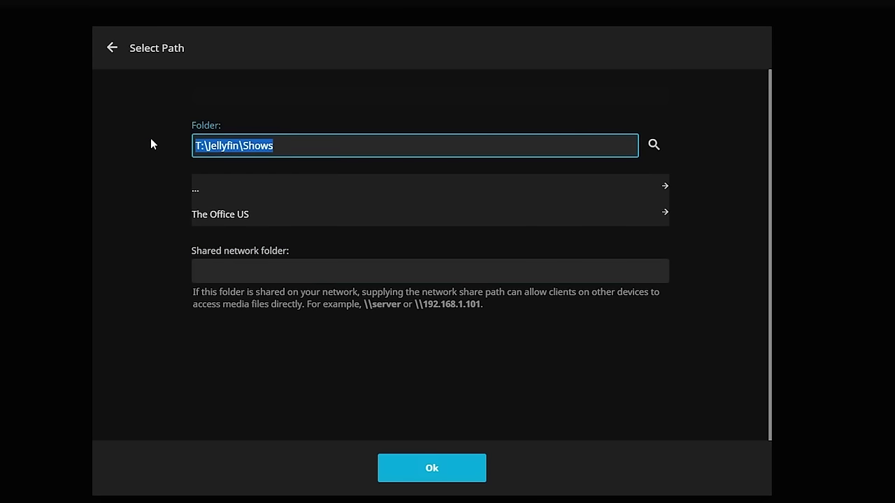
key(BackSpace)
- Enter a shared network folder path beginning \\192.168.1.32\prox-share\Jellyfin\M for the new library's folder
click(258, 272)
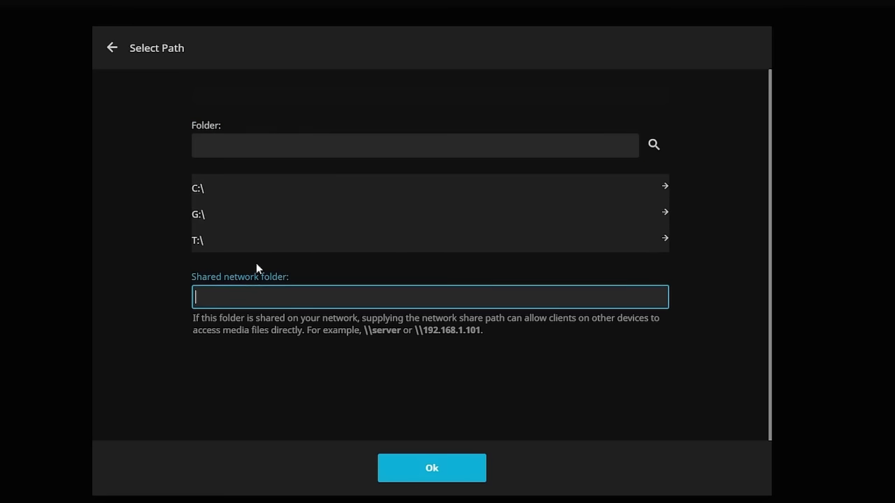
text(\\192.168.1.3)
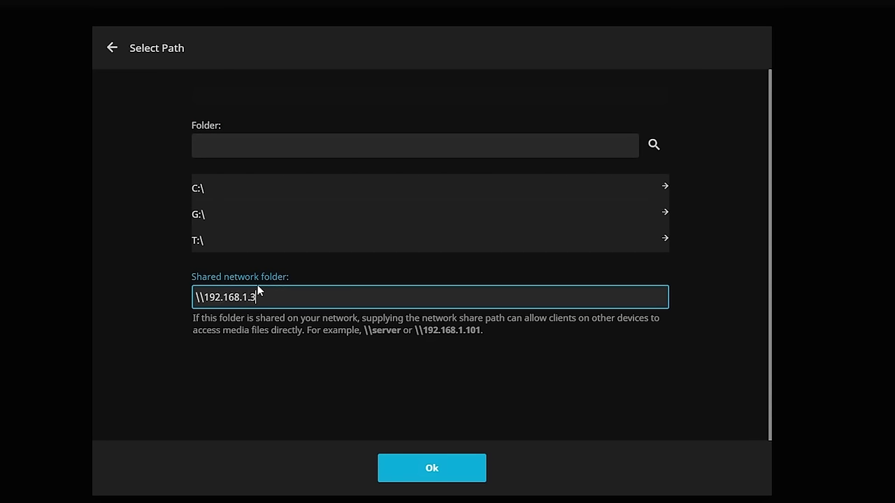
text(2\prox-share\Jellyfin)
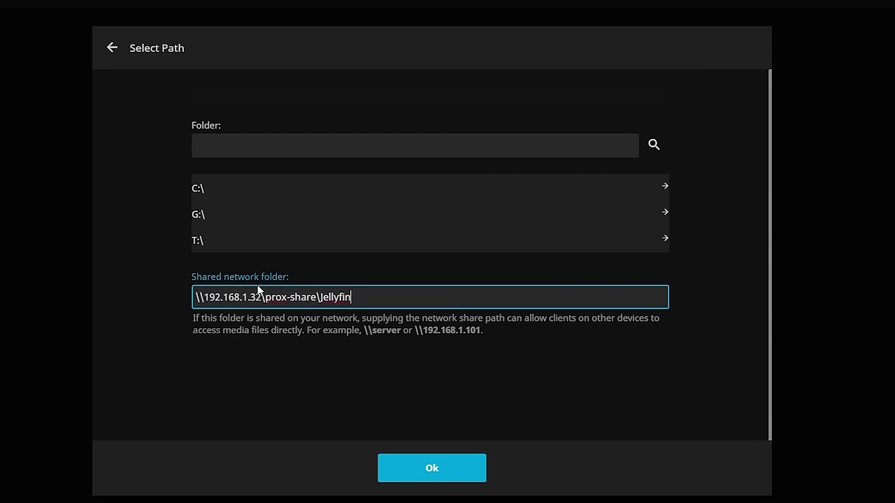
text(\)
text(Mo)
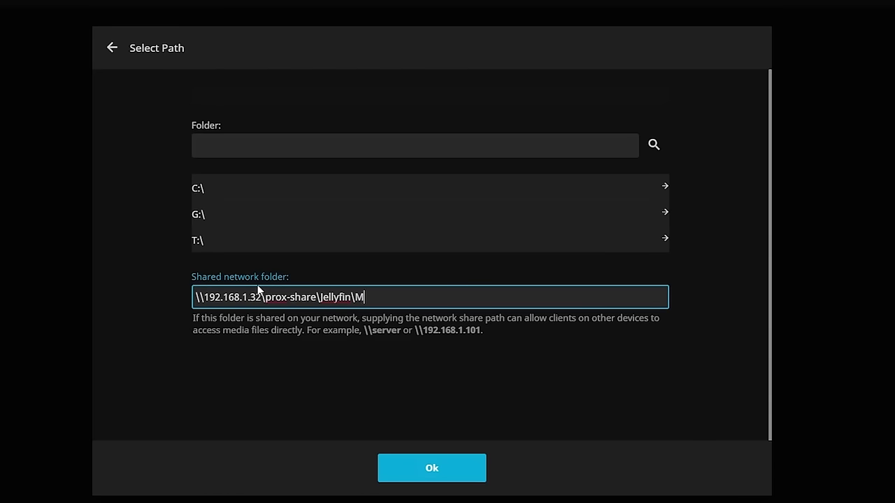
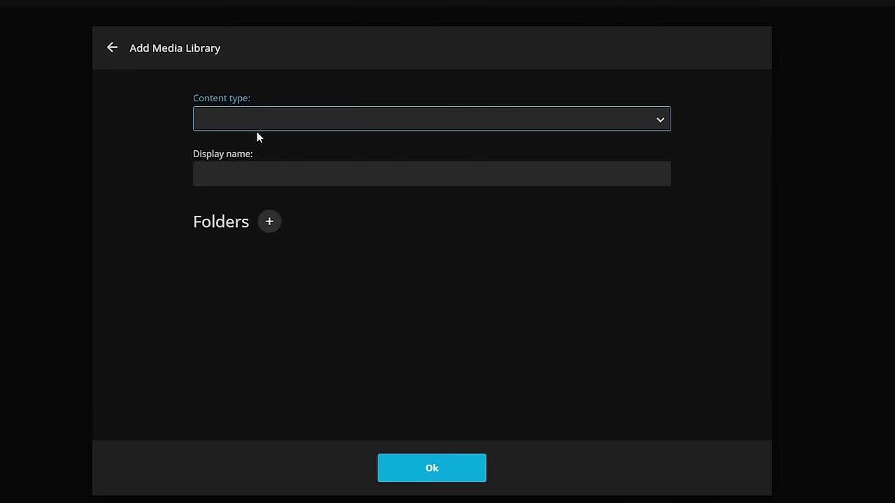
- Set the new media library's content type to Movies and choose T:\Jellyfin\Movies as the folder to add
click(256, 117)
click(252, 153)
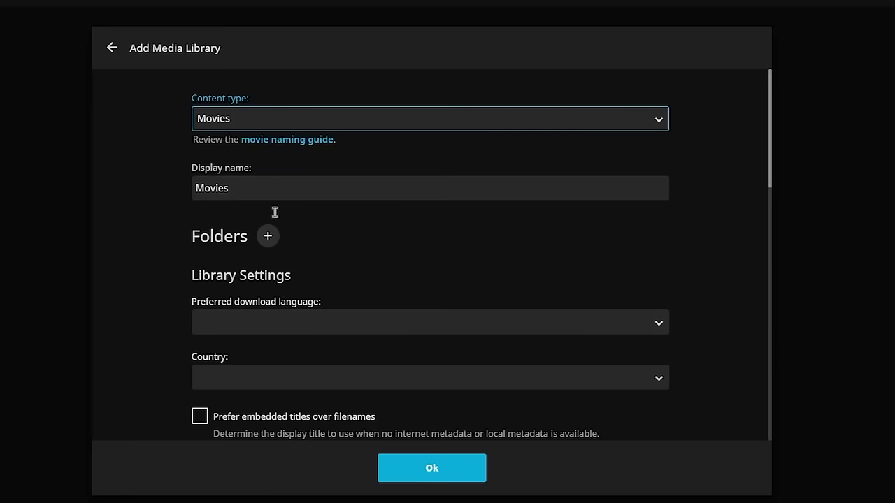
click(268, 237)
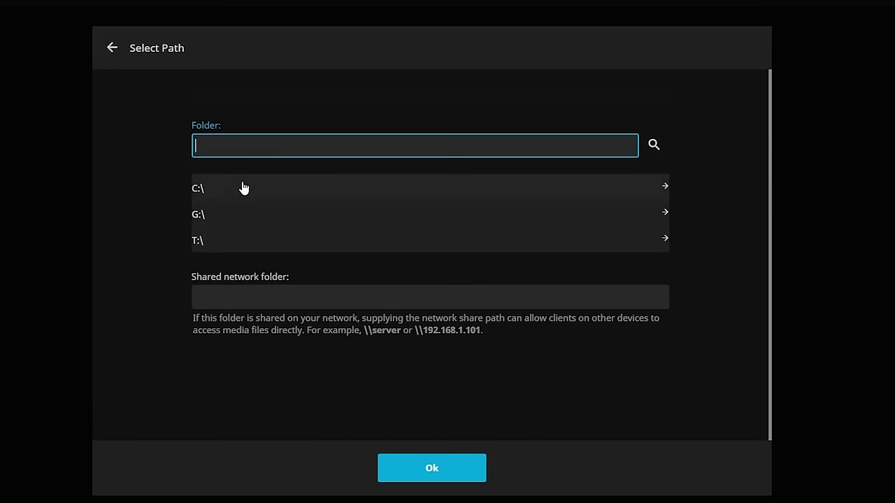
click(245, 241)
scroll(279, 285, down, 1)
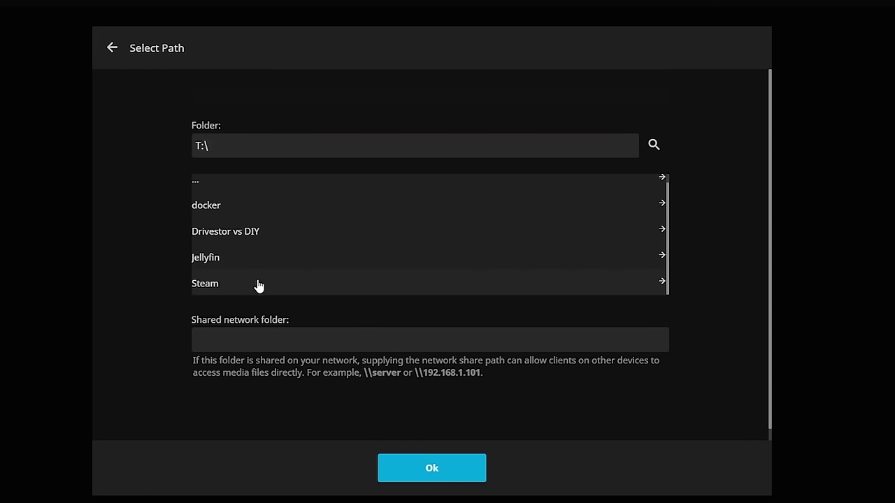
click(237, 260)
click(238, 220)
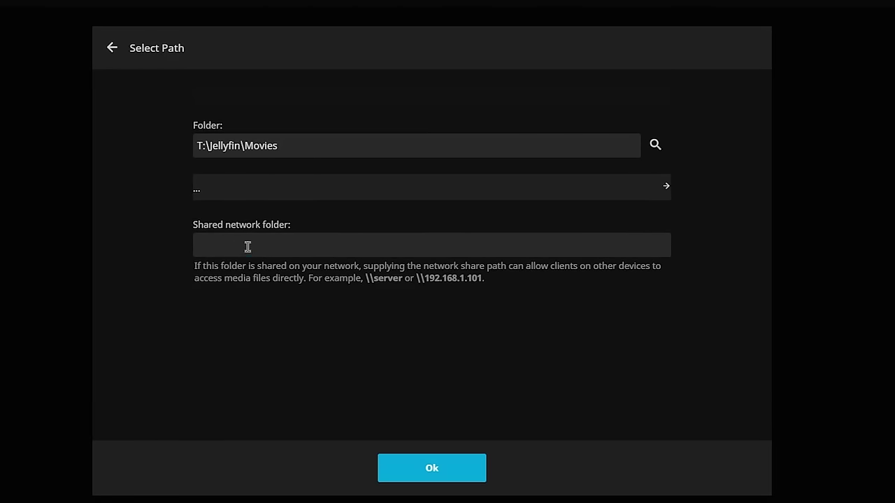
- Set the shared network folder to \\192.168.1.32\prox-share, add the folder, and save the Movies library
click(247, 246)
click(258, 290)
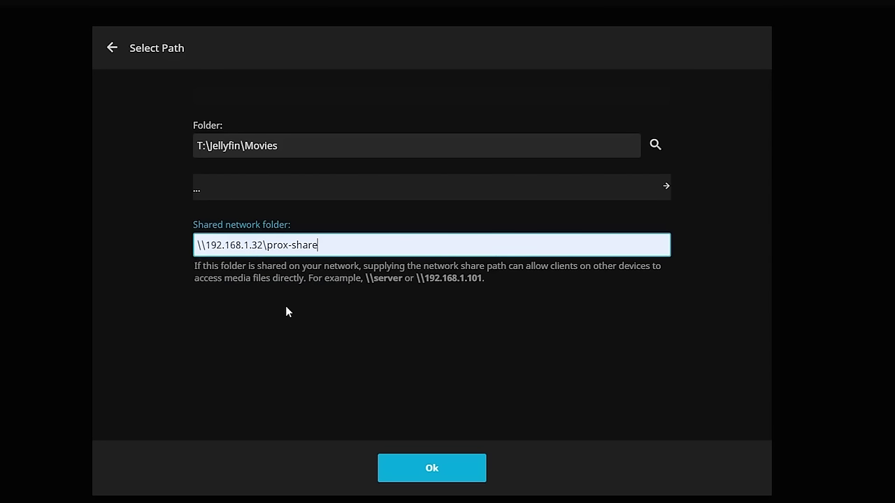
click(420, 479)
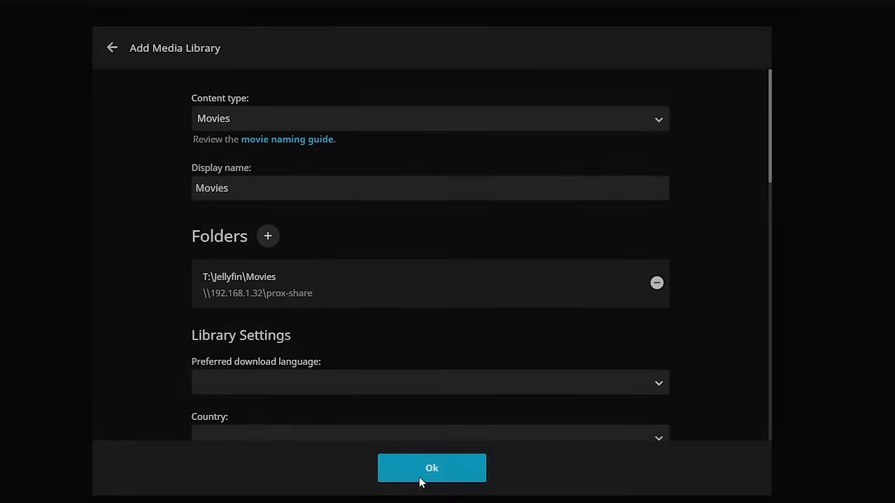
click(433, 476)
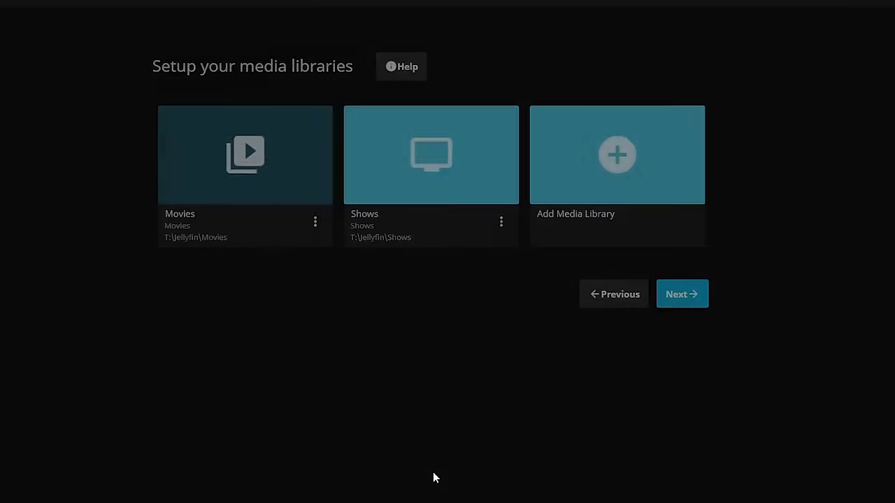
- Finish the server setup with English and United States metadata, remote connections allowed, and automatic port mapping off
click(682, 296)
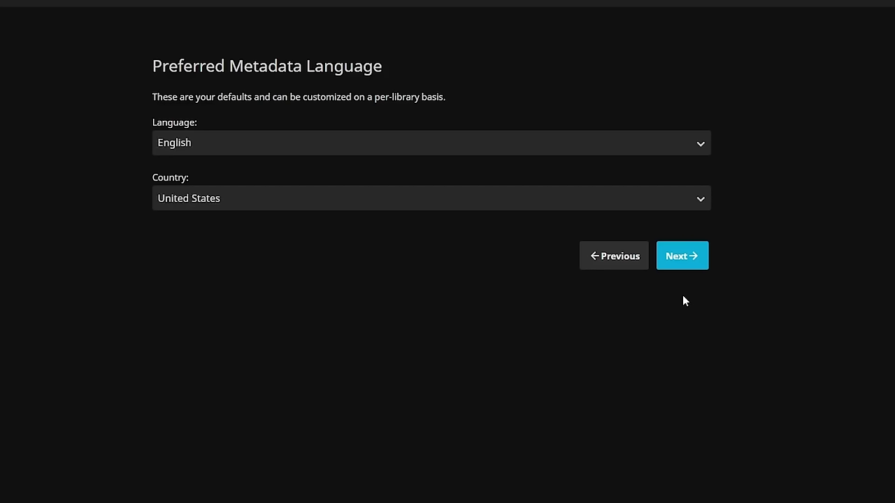
click(692, 258)
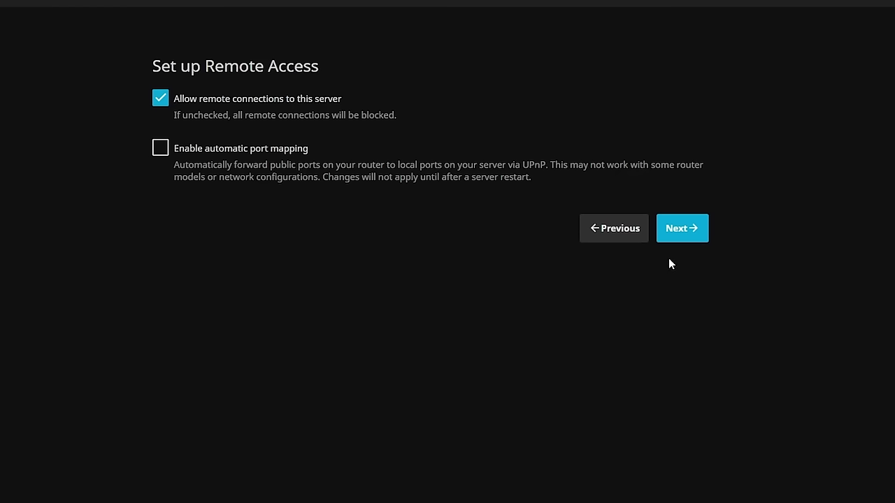
click(689, 229)
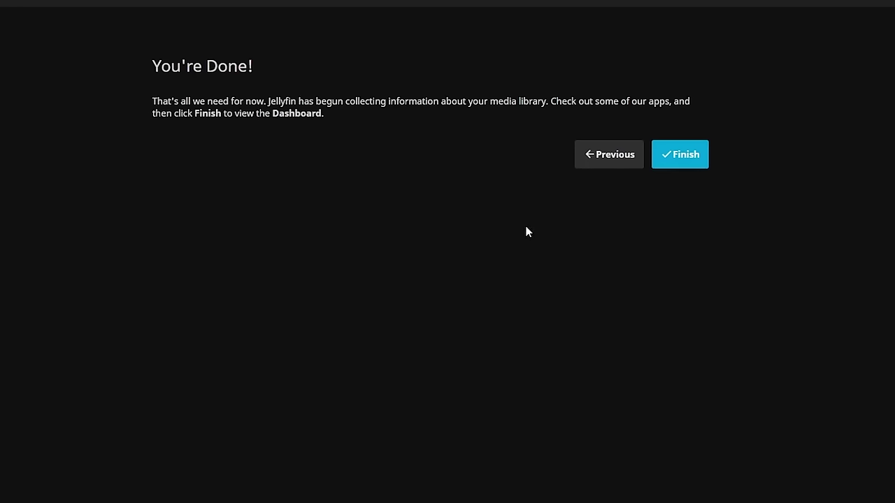
click(677, 165)
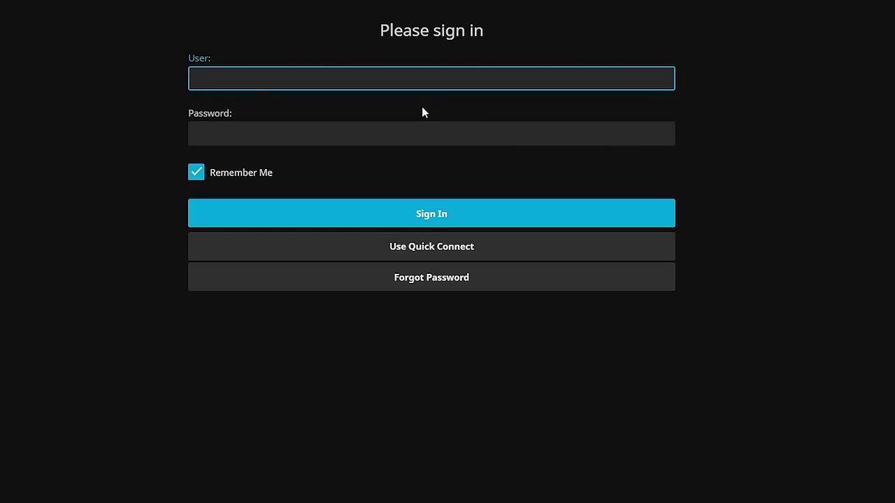
- Sign in with the admin username and account password, and dismiss the browser's offer to save the password
text(haven)
key(Tab)
text(•••••)
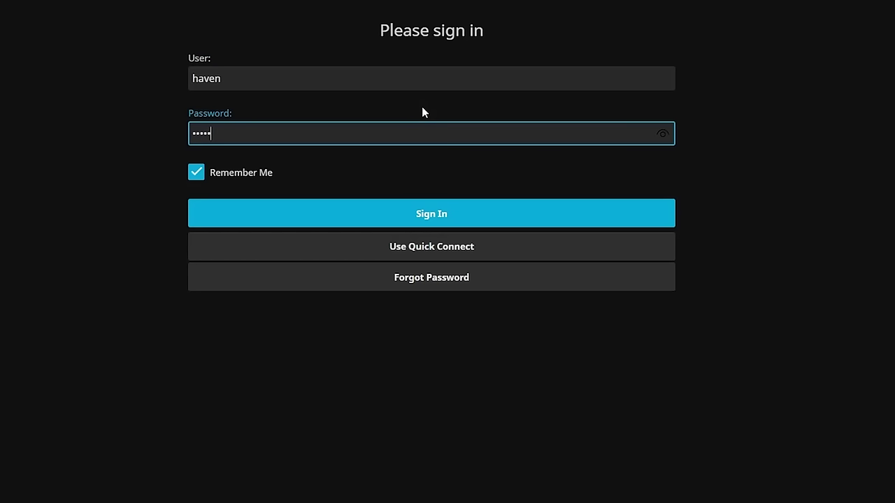
key(Return)
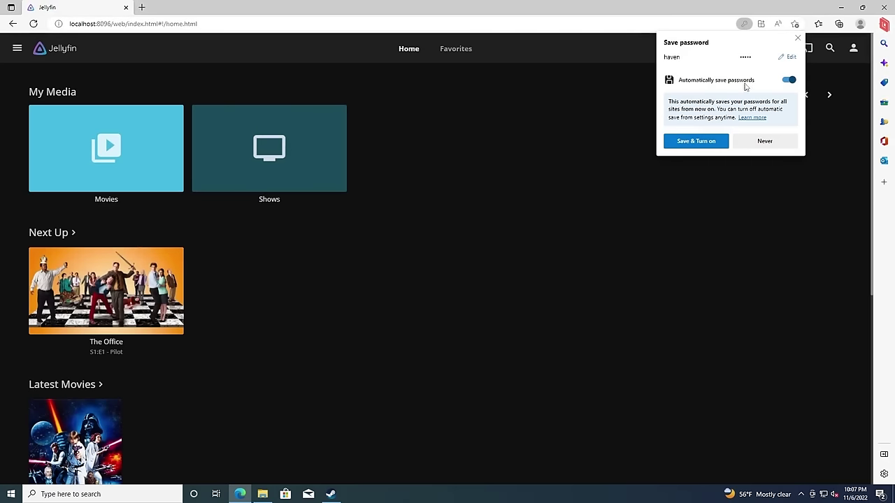
click(798, 38)
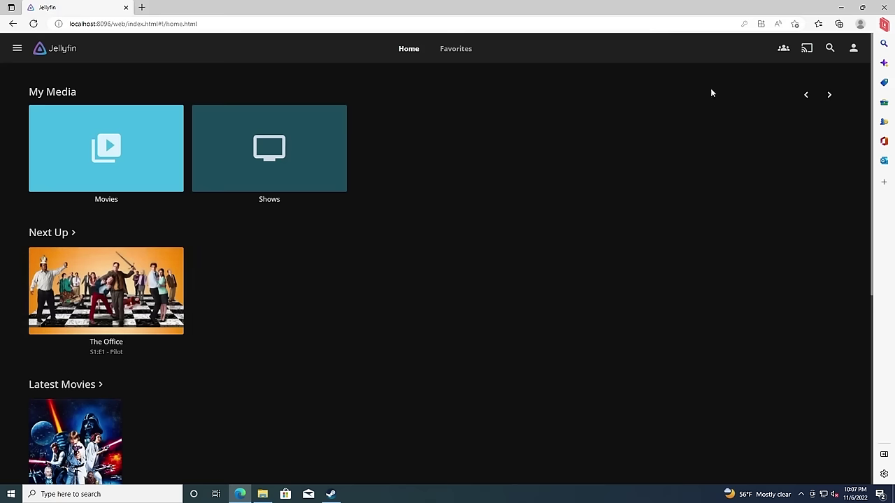
- Open the user settings, check the Playback preferences for a hardware transcoding option, and return to the settings list
click(18, 49)
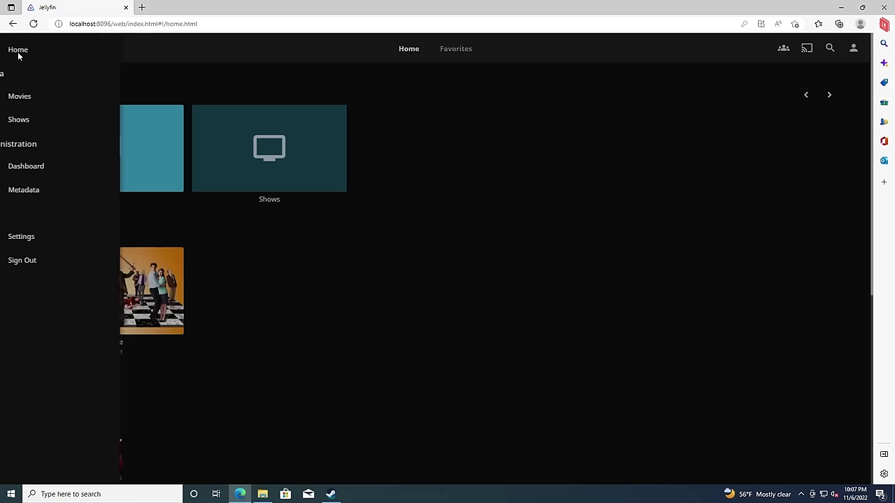
click(50, 236)
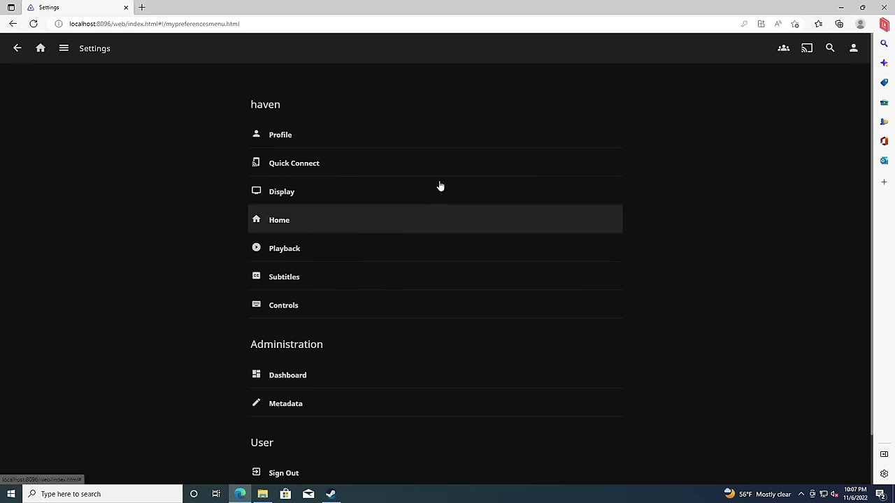
scroll(368, 214, down, 2)
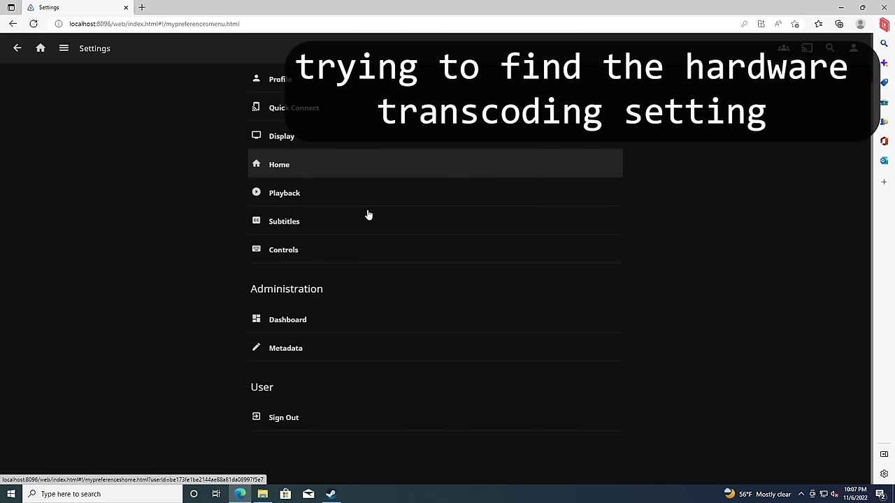
scroll(367, 214, up, 2)
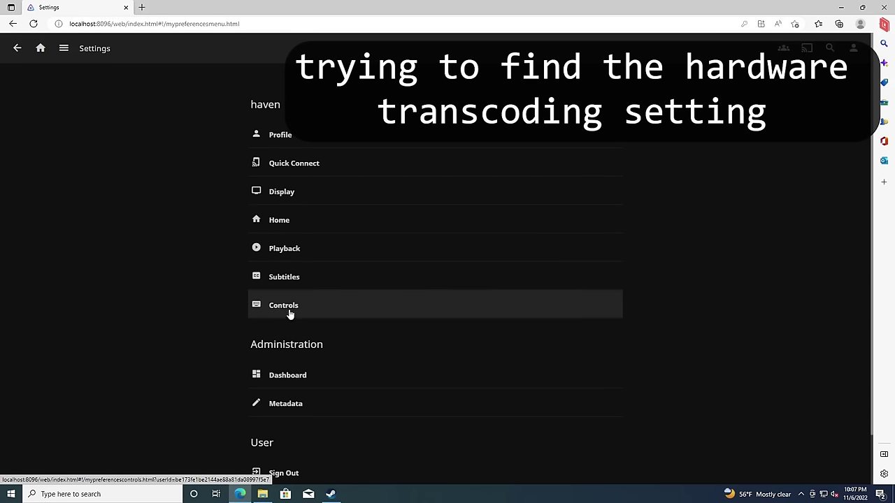
click(291, 250)
key(alt+Left)
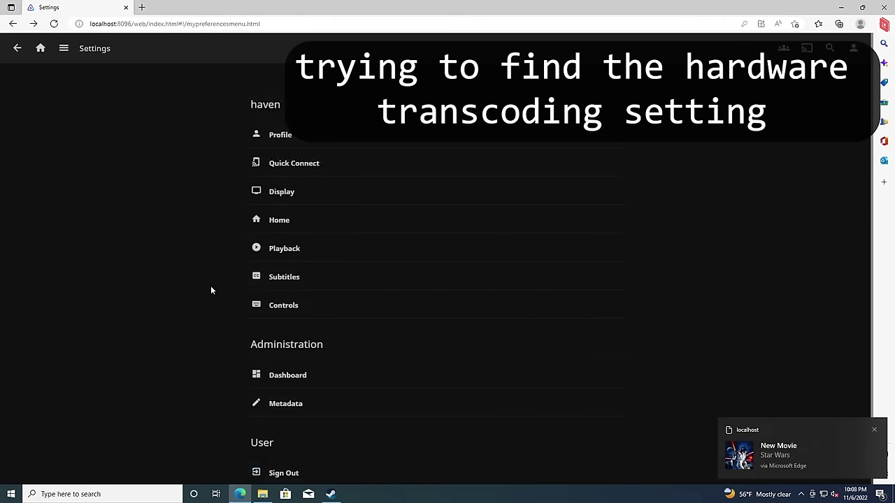
- Open the administration Dashboard and look through the General server settings for the hardware transcoding option
scroll(211, 282, down, 1)
click(288, 320)
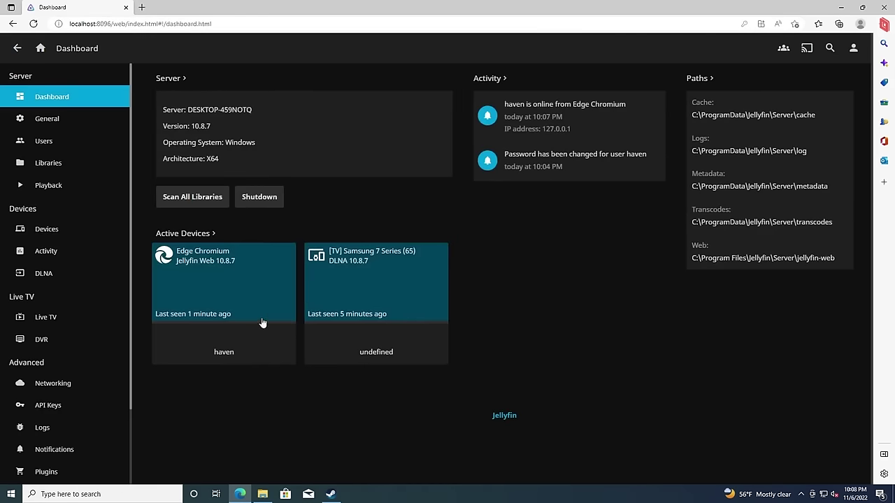
scroll(83, 270, down, 2)
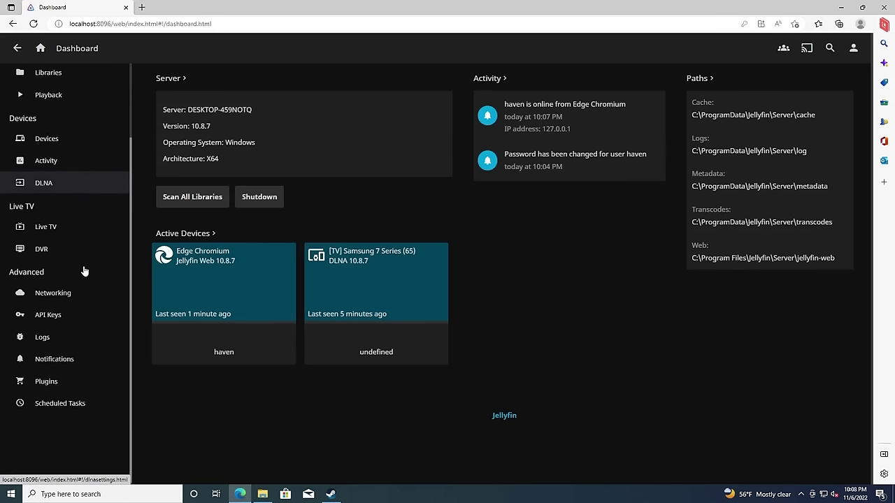
scroll(82, 265, up, 2)
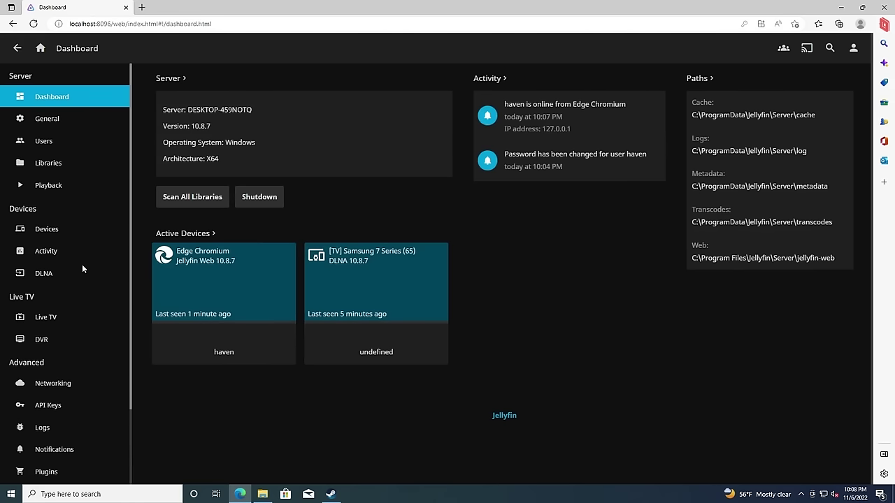
click(46, 119)
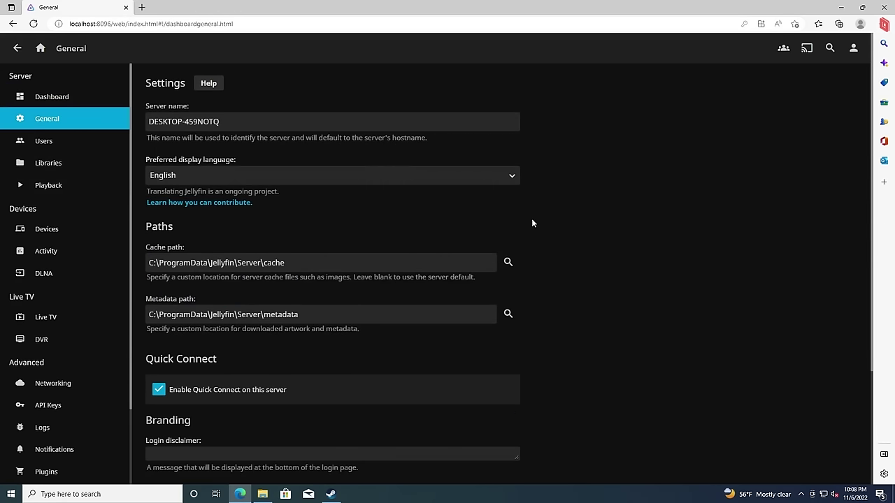
scroll(532, 223, down, 3)
- In the server's Playback transcoding settings, set hardware acceleration to Nvidia NVENC, enable MPEG4 hardware decoding, and review the remaining encoding options
click(38, 188)
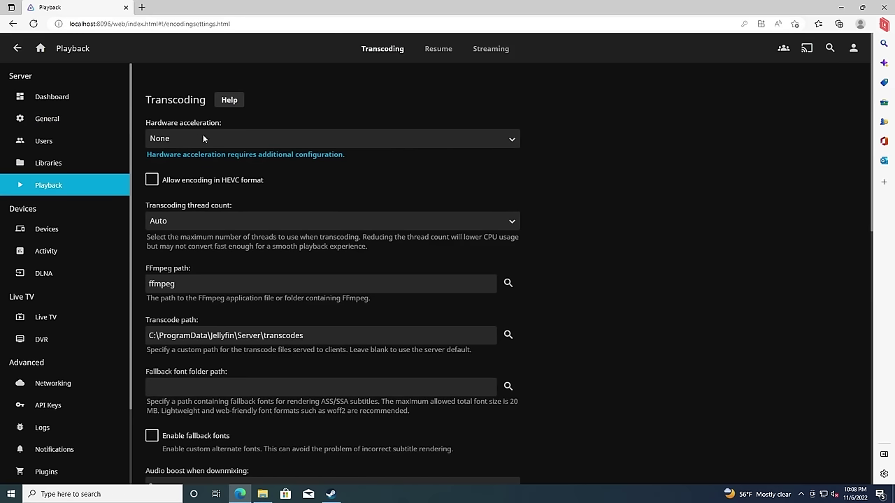
click(194, 139)
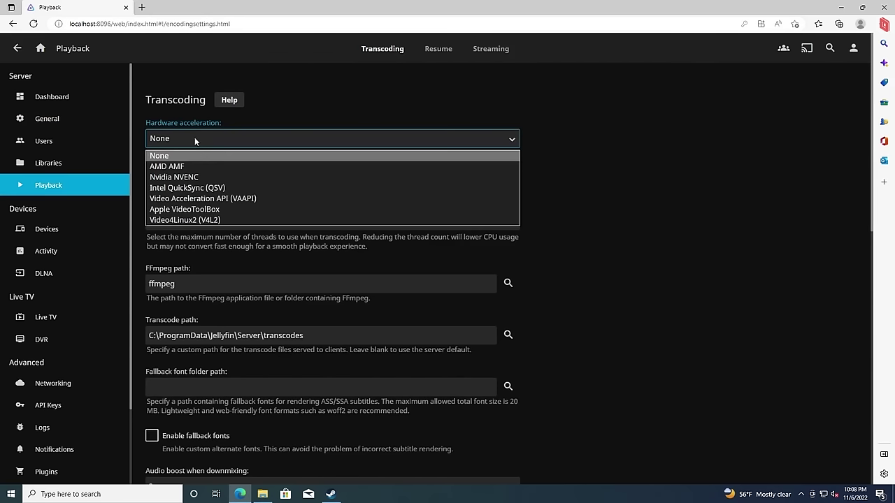
click(186, 179)
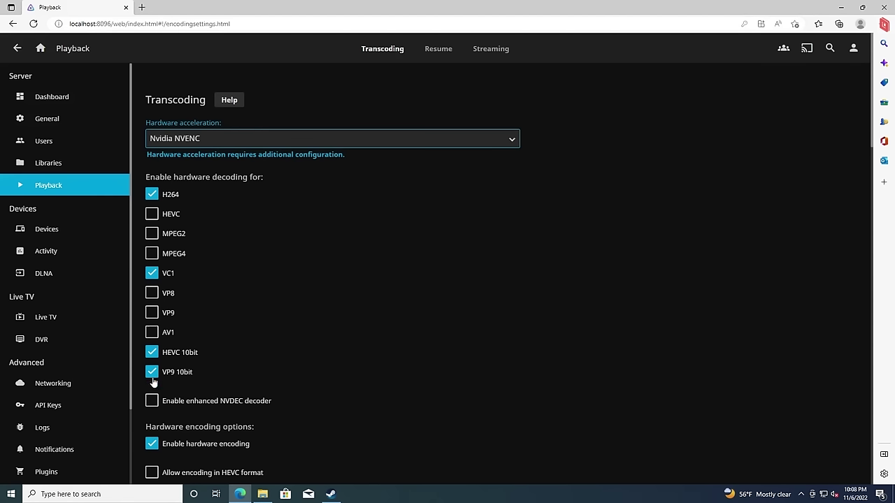
click(151, 256)
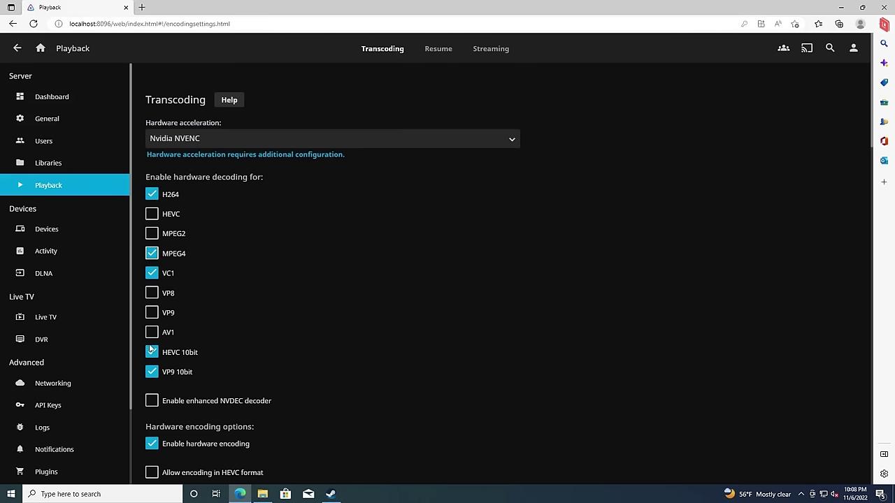
scroll(317, 322, down, 1)
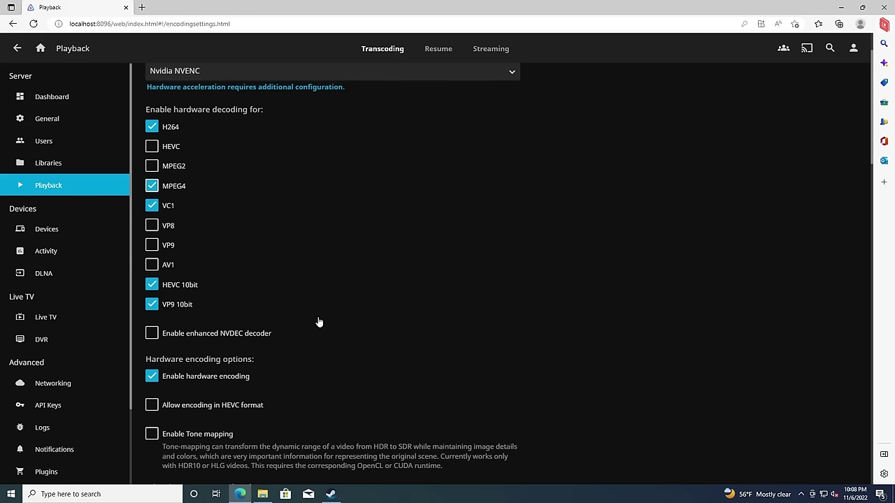
scroll(318, 320, down, 1)
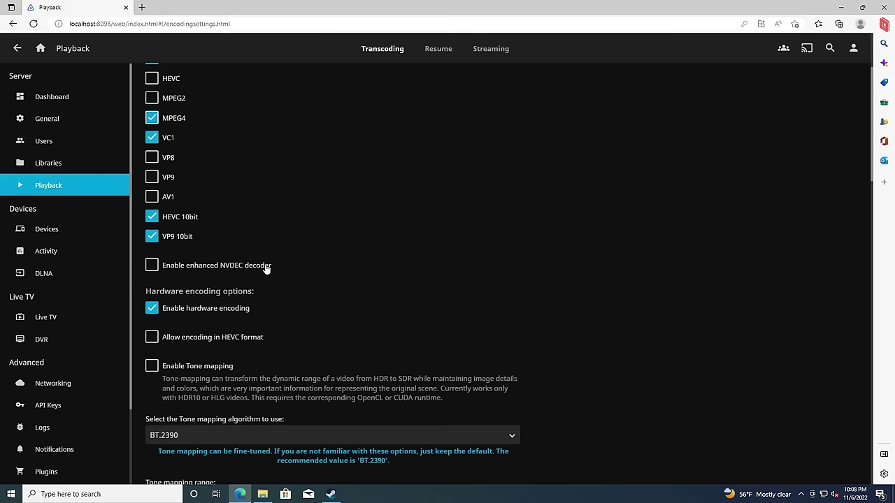
scroll(307, 319, up, 2)
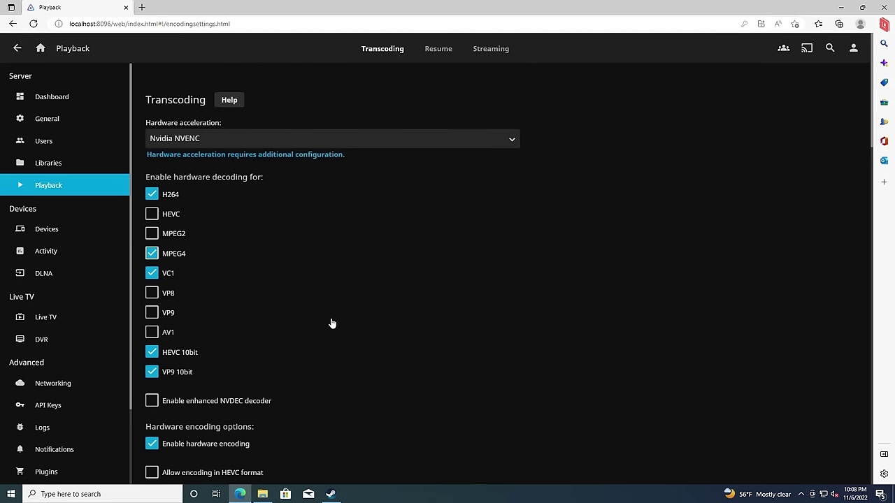
- Save the server's Playback transcoding settings and acknowledge the Hardware Acceleration notice
scroll(332, 323, down, 2)
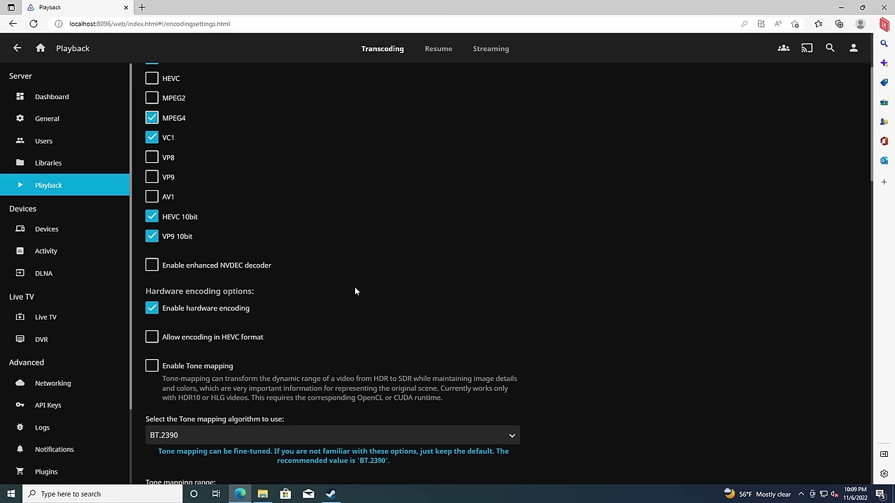
scroll(355, 287, down, 11)
scroll(552, 274, down, 7)
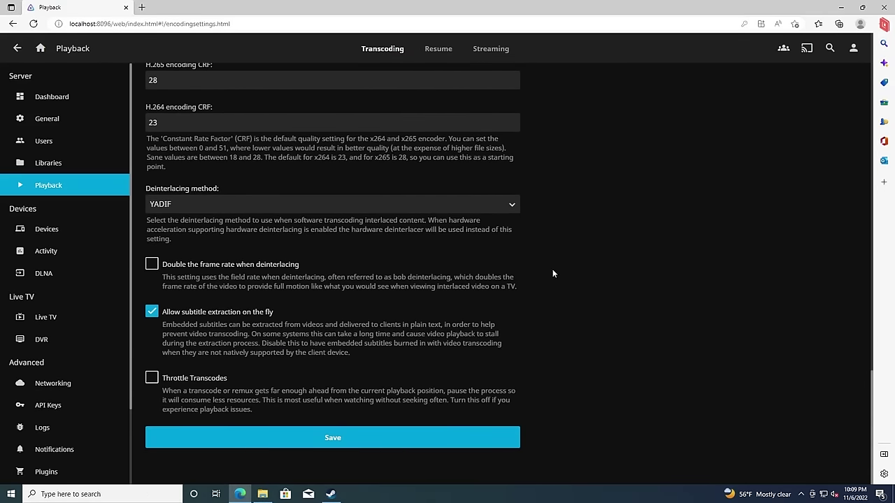
click(318, 441)
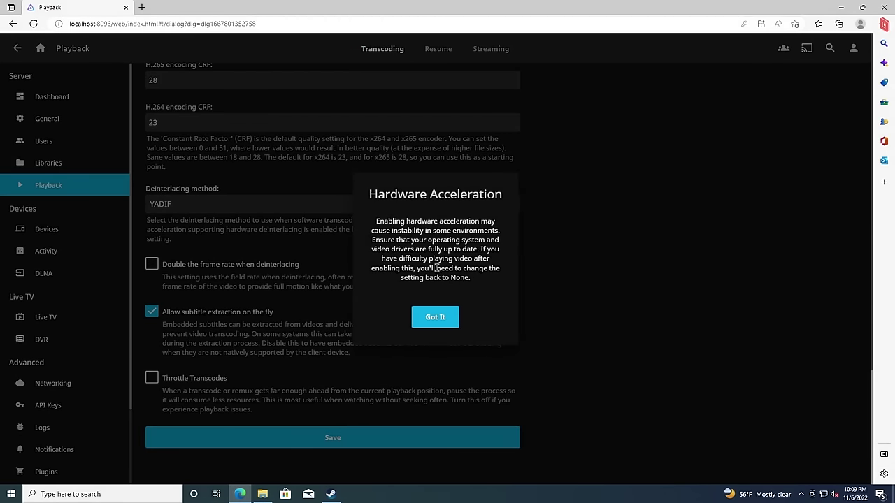
click(432, 318)
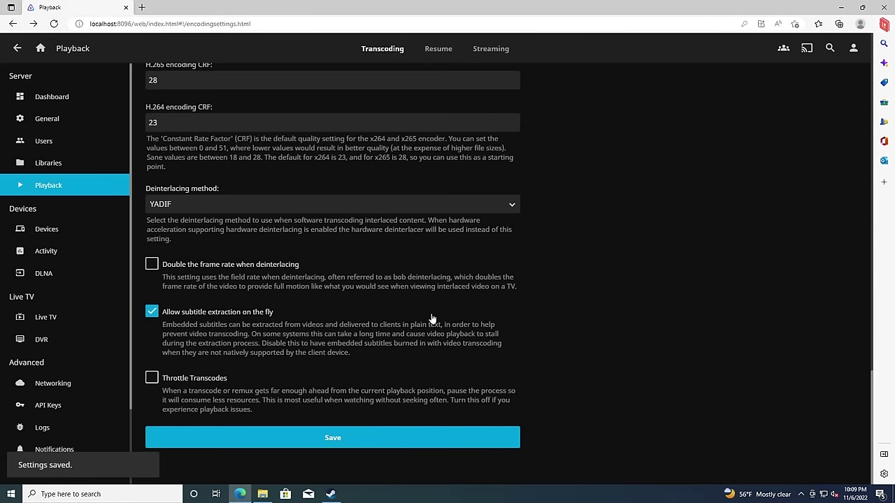
scroll(440, 371, up, 20)
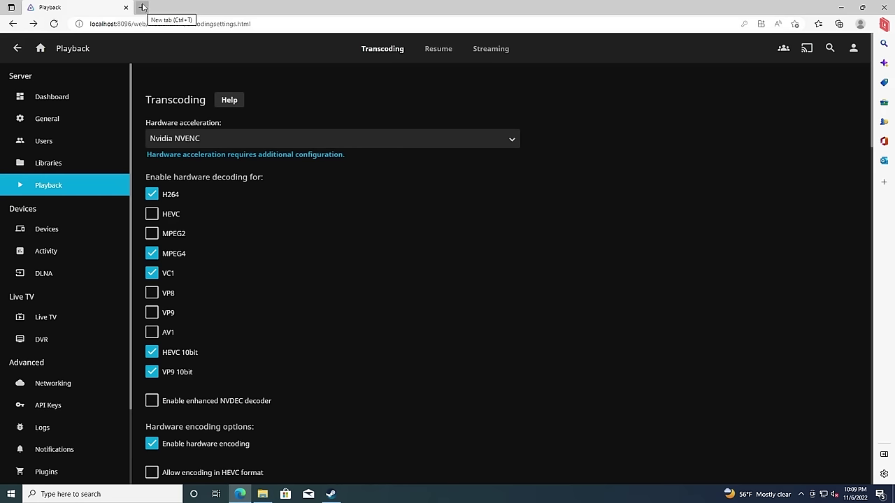
- Go back from the server administration pages to the user Settings list
click(16, 49)
click(17, 50)
click(17, 49)
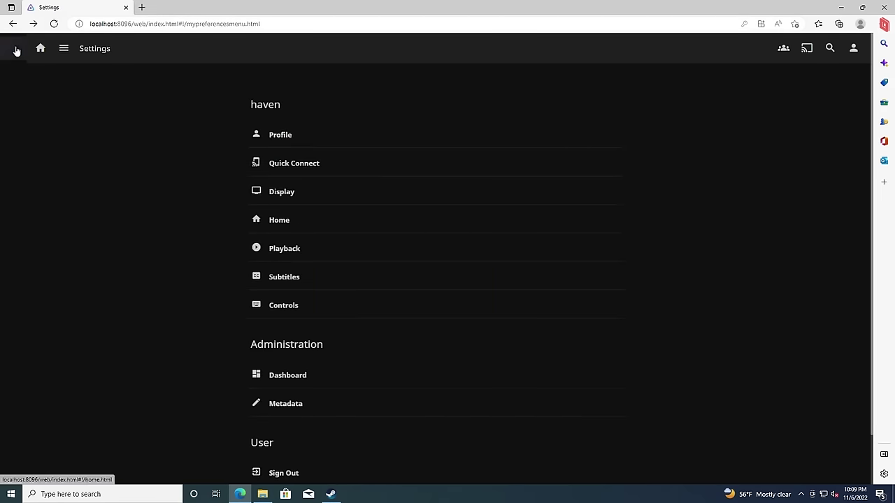
key(ctrl+t)
text(192.168)
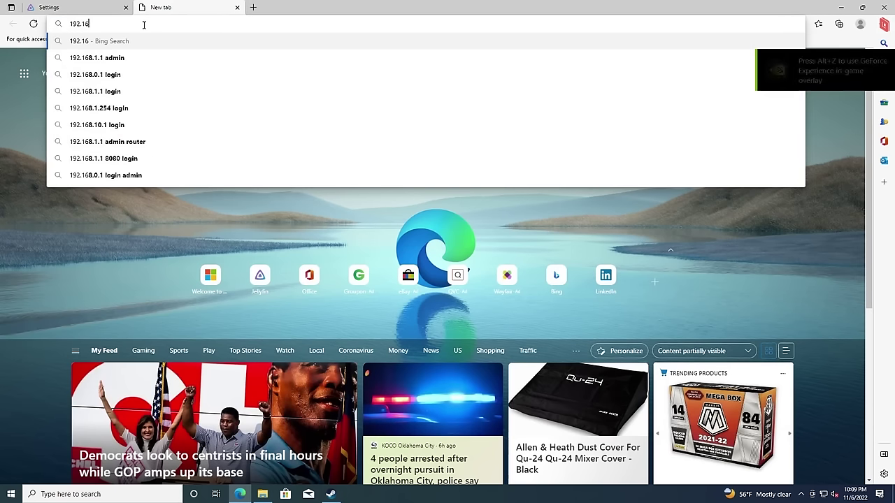
key(BackSpace)
key(BackSpace)
key(BackSpace)
key(BackSpace)
key(BackSpace)
key(BackSpace)
key(BackSpace)
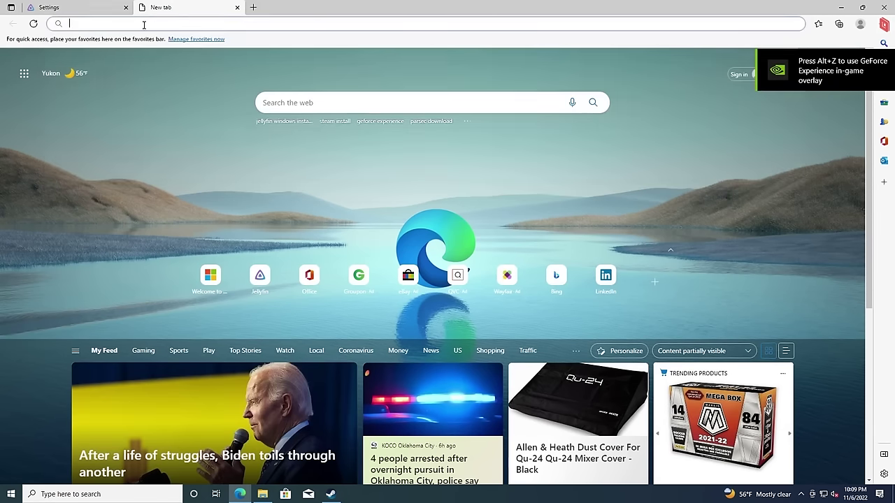
click(90, 10)
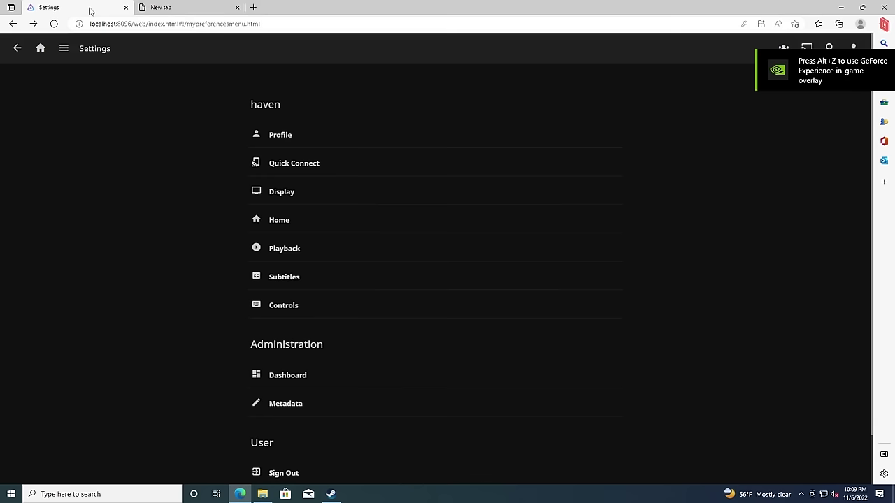
middle_click(174, 8)
right_click(10, 494)
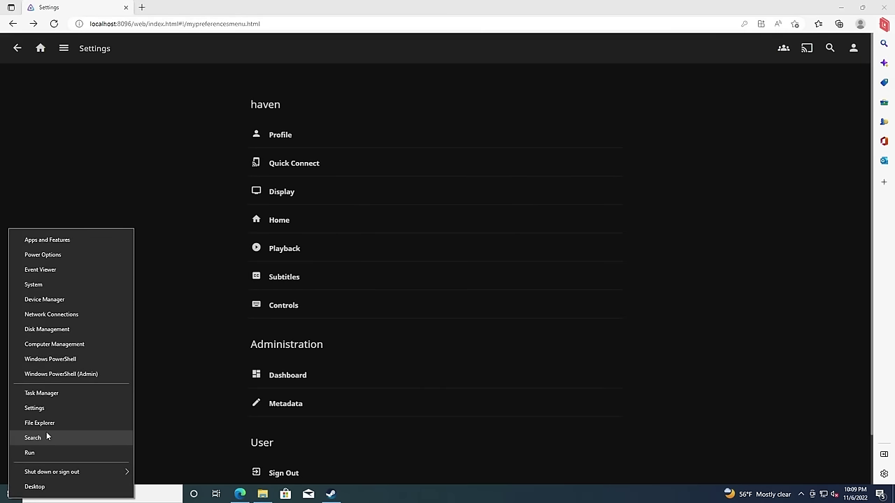
click(48, 409)
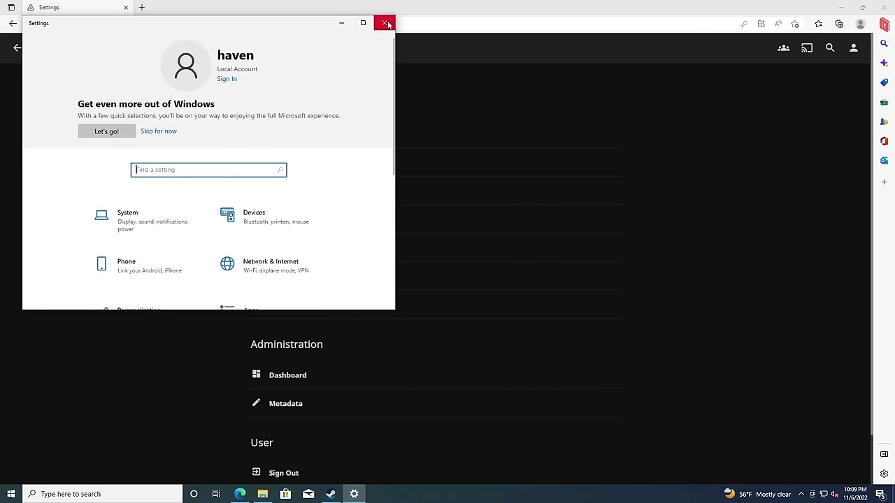
click(385, 22)
- Open the Internet Protocol Version 4 properties of the Windows Ethernet Instance 0 network adapter
click(800, 495)
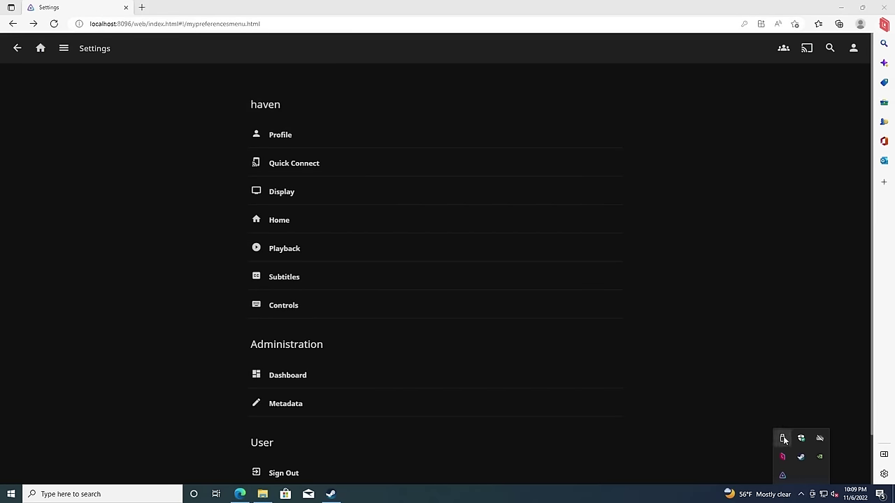
click(812, 494)
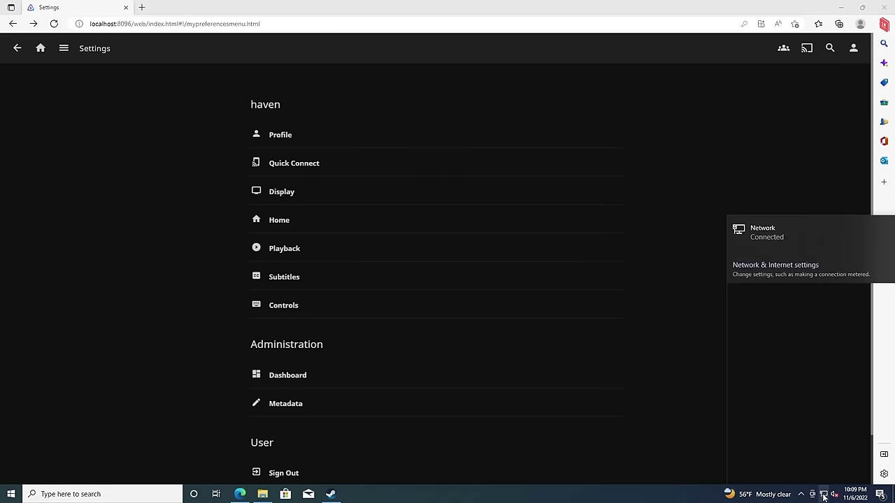
click(774, 467)
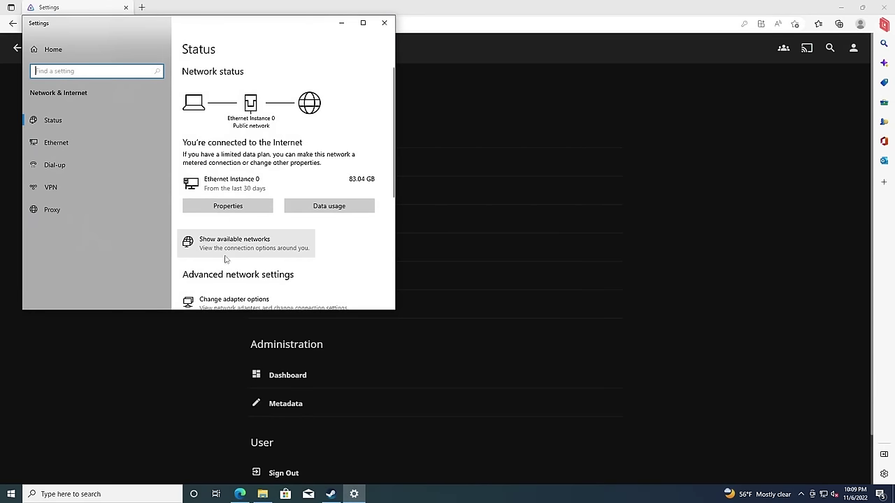
click(234, 302)
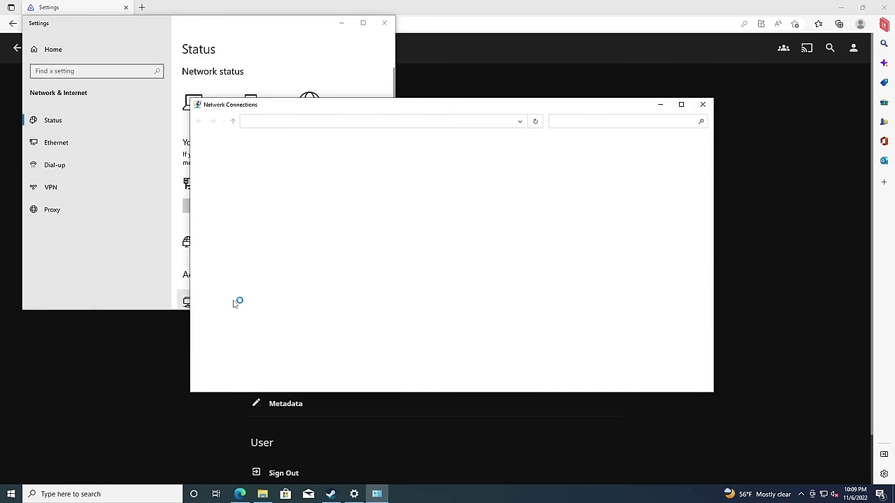
double_click(242, 169)
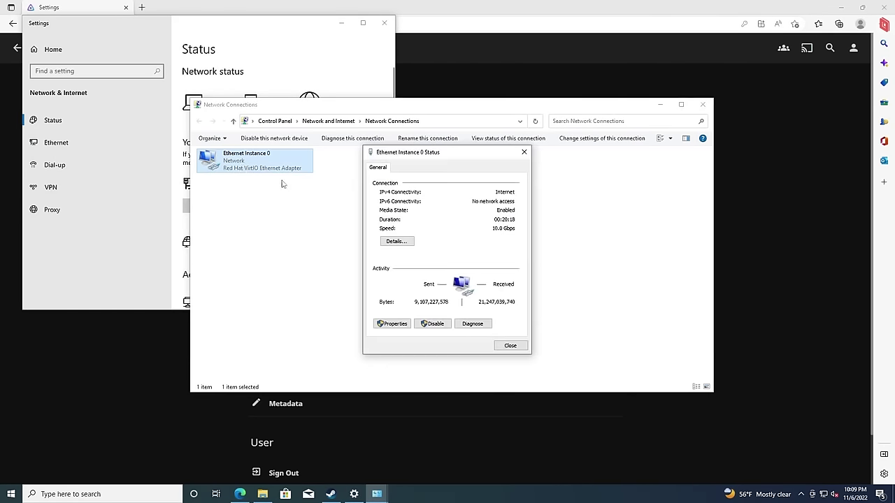
click(392, 325)
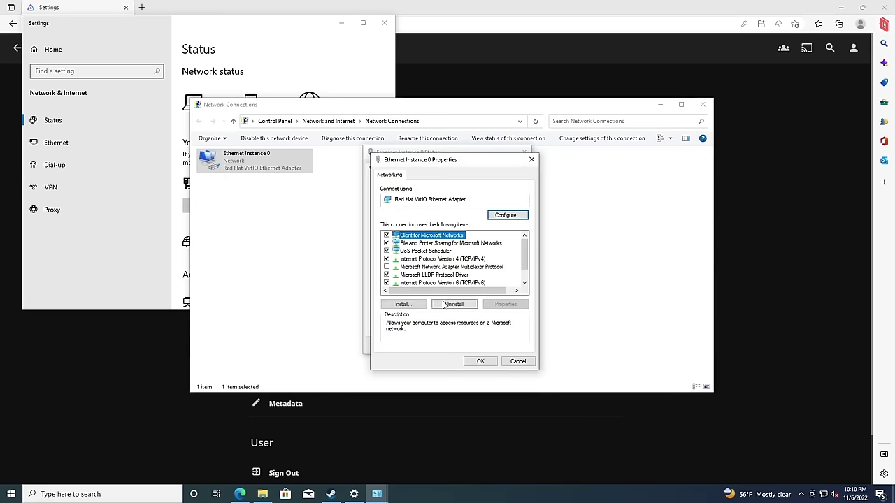
double_click(444, 260)
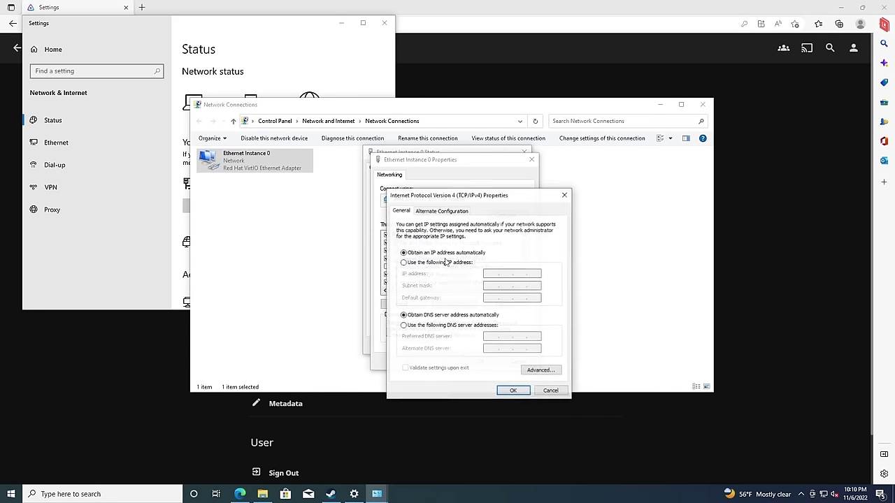
- Assign static IP 192.168.1.33, subnet mask 255.255.255.0, gateway 192.168.1.1 and preferred DNS server 192.168.1.42, and apply the settings
click(404, 263)
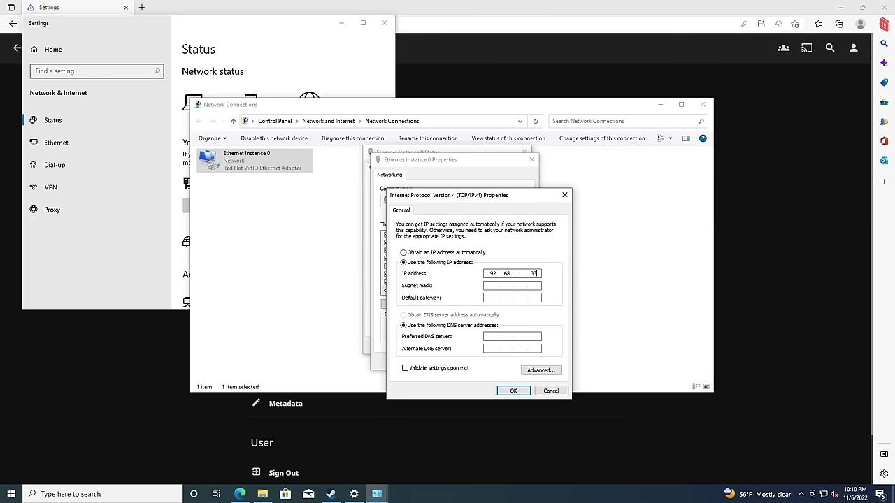
click(492, 285)
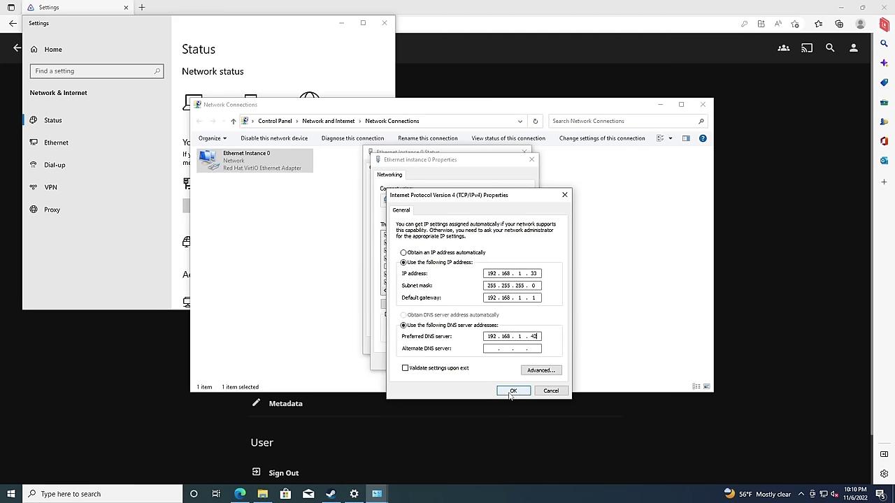
click(513, 391)
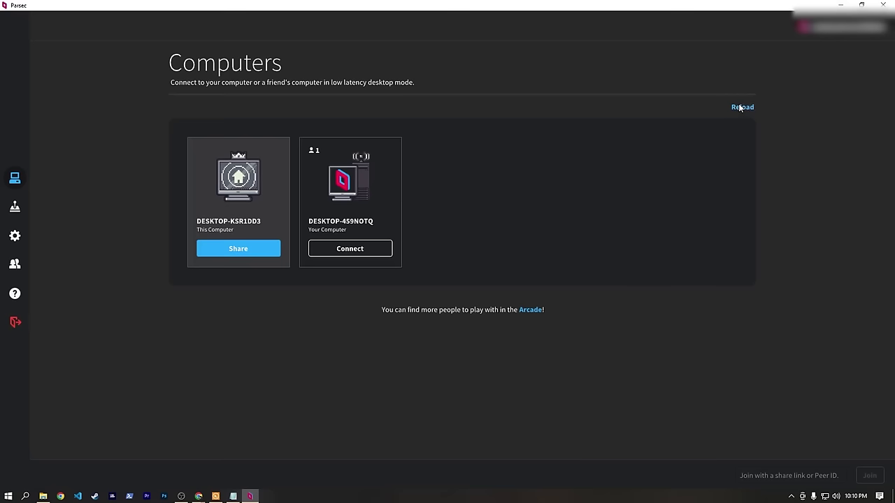
- Reconnect to DESKTOP-459NOTQ in Parsec and close the adapter status and Network Connections windows
click(351, 248)
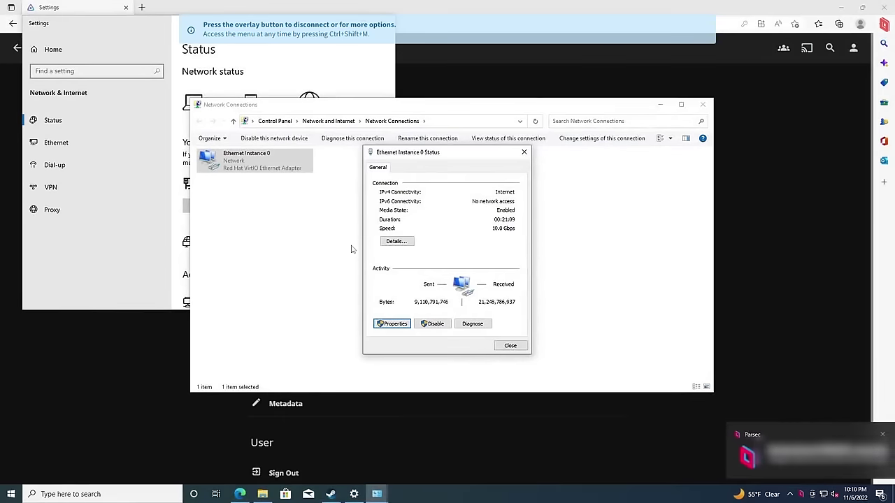
click(524, 153)
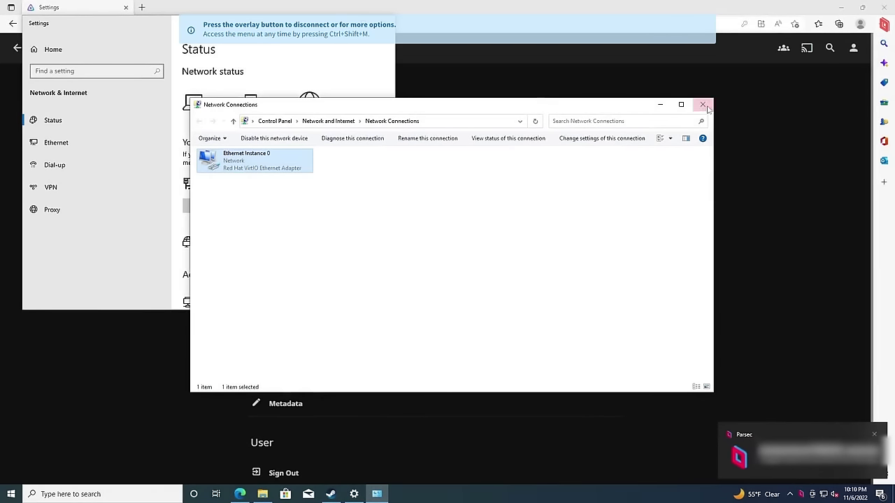
click(703, 104)
drag(147, 24, 163, 45)
- Test the VM's internet connection by loading google.com in a new browser tab, and close that tab
click(141, 8)
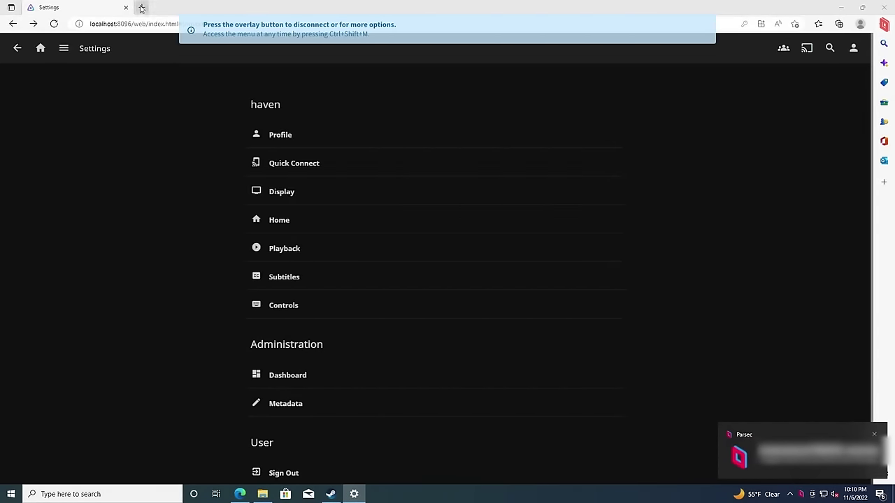
text(google.com)
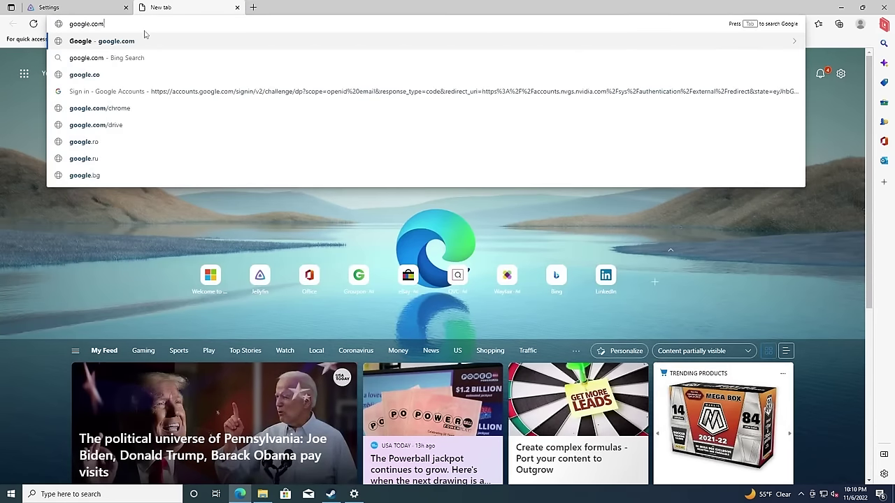
key(Return)
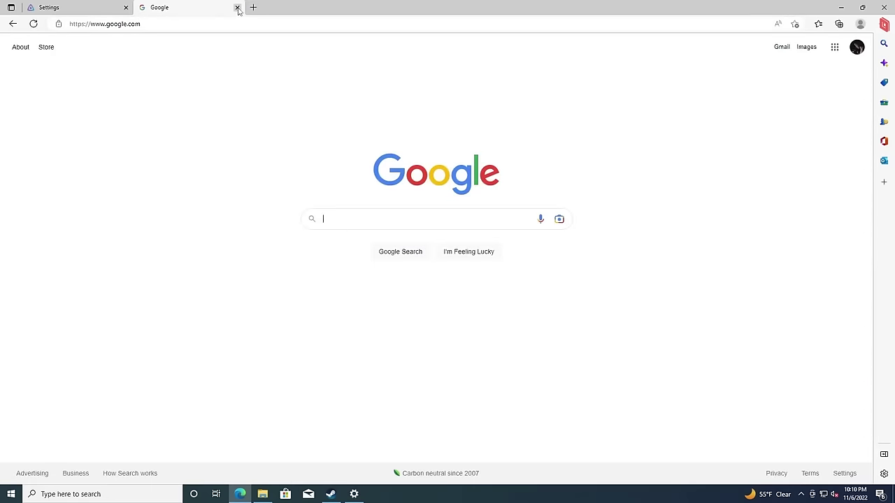
click(237, 7)
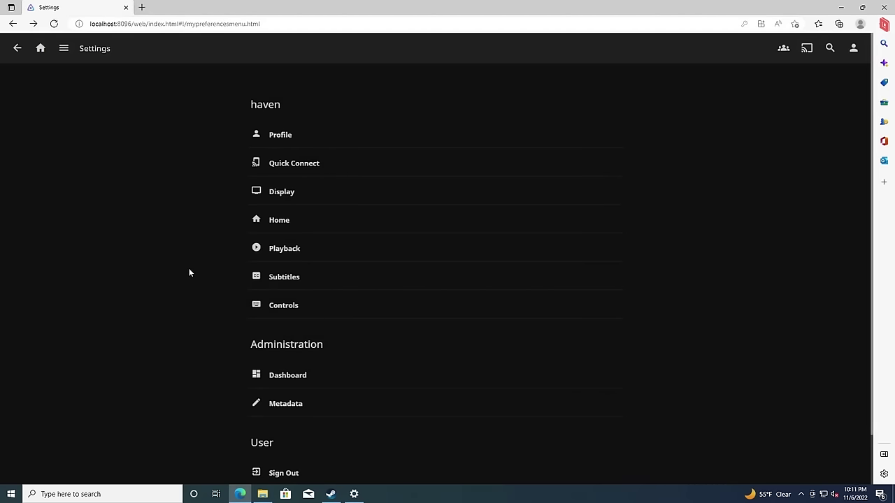
- Switch to the local computer's Chrome browser and open the Jellyfin server at 192.168.1.33:8096 in a new tab
key(alt+Tab)
click(648, 194)
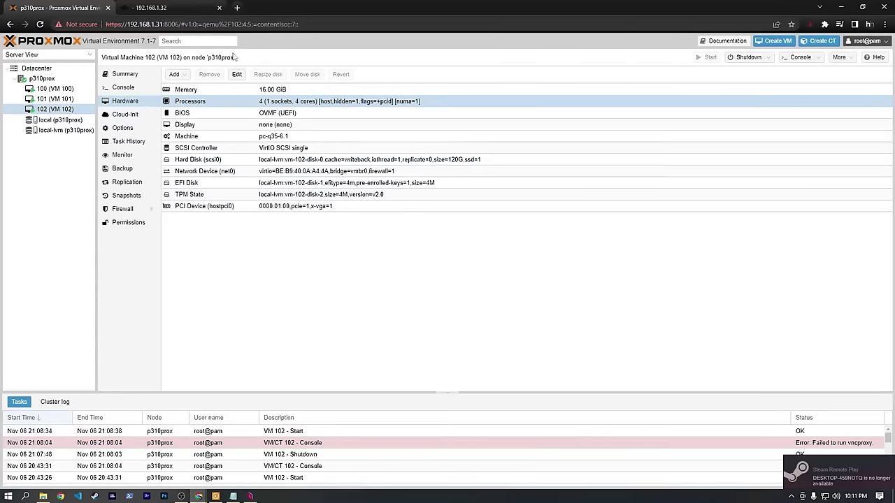
click(236, 8)
text(192.1)
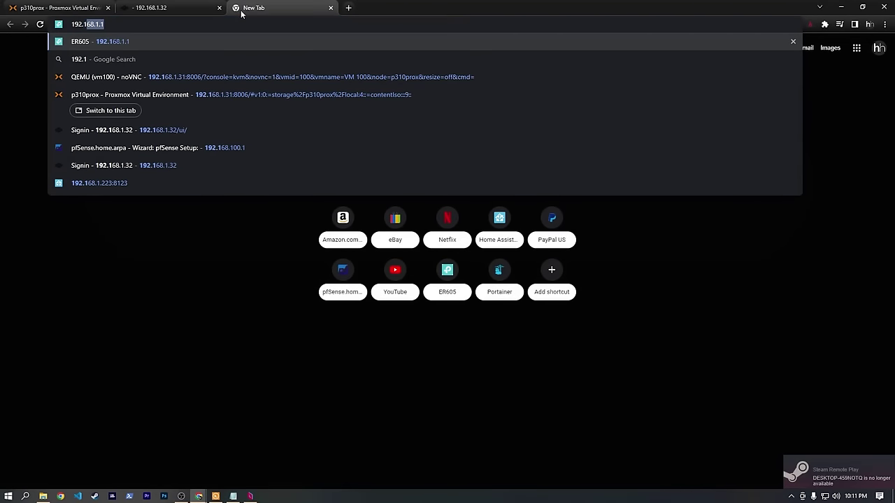
text(68.1.33)
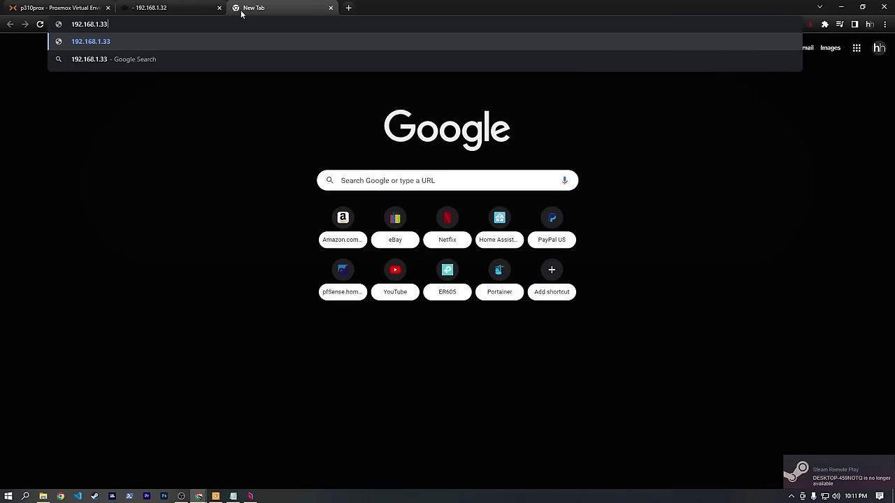
text(:)
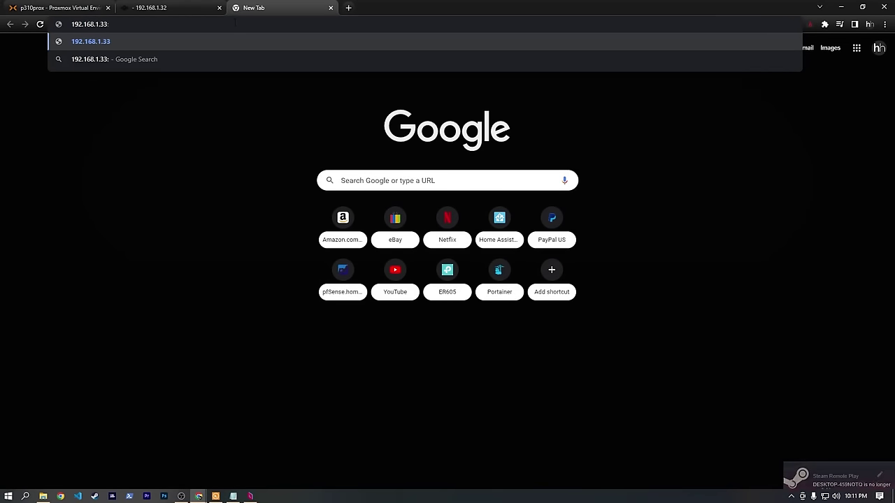
key(alt+Tab)
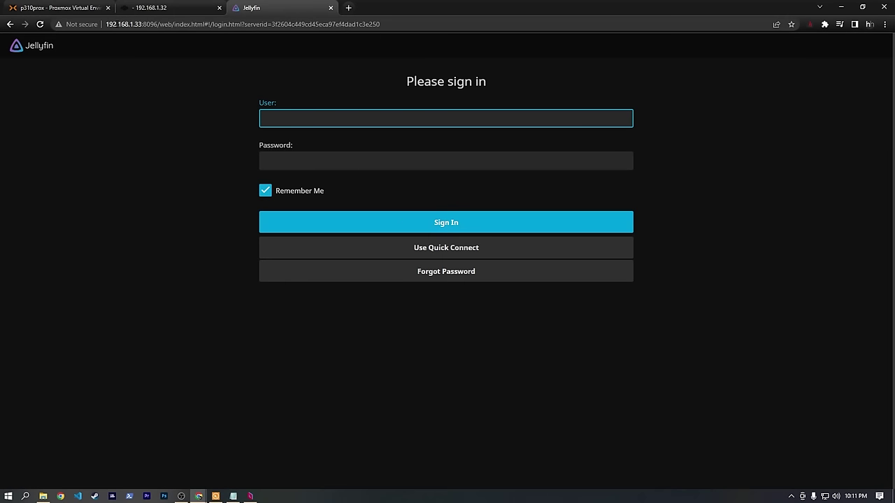
- Sign in to Jellyfin with the username and account password, and look over the media on the home page
text(haven)
click(446, 161)
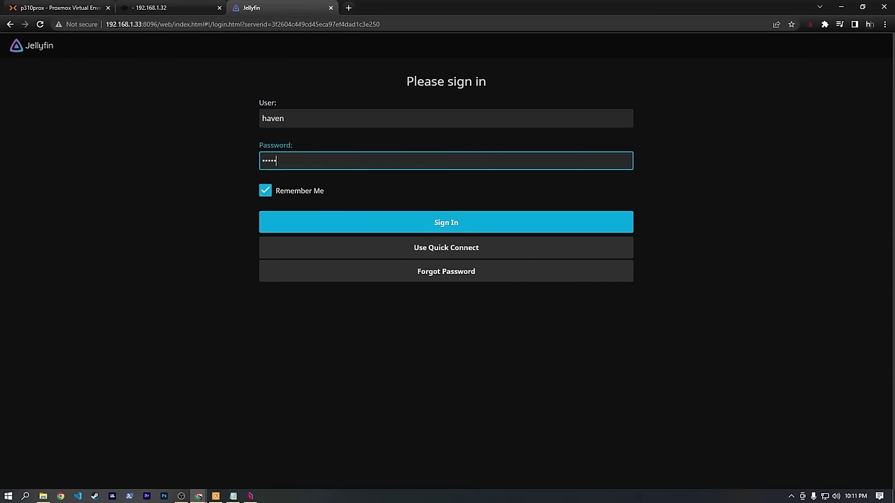
key(Return)
scroll(226, 262, down, 1)
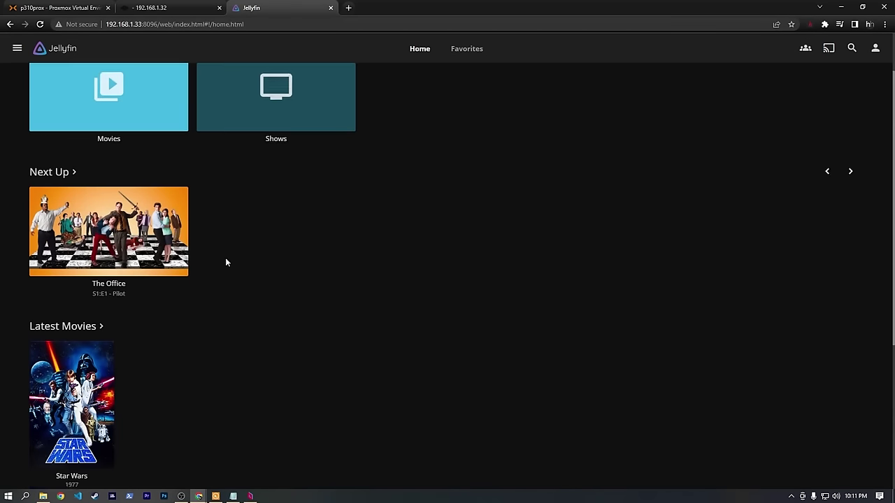
scroll(226, 262, up, 1)
mouse_move(178, 336)
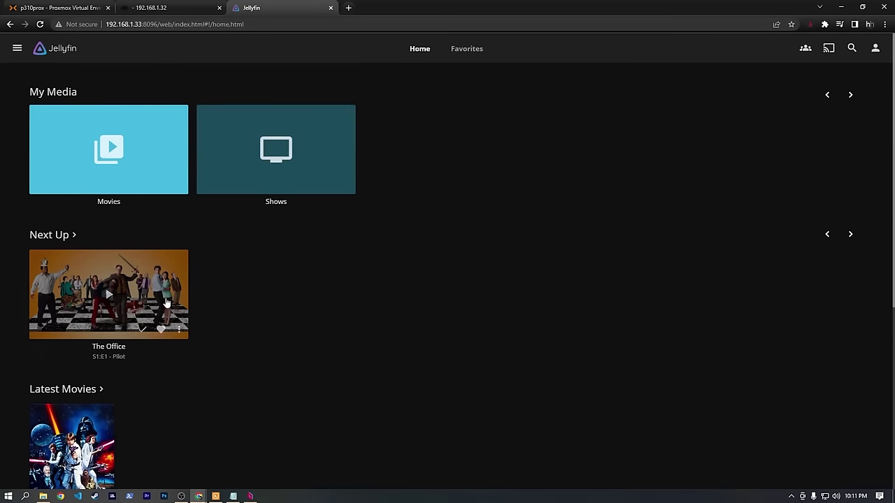
- Open The Office from the Jellyfin home page and browse the Season 1 episode list
scroll(244, 306, down, 2)
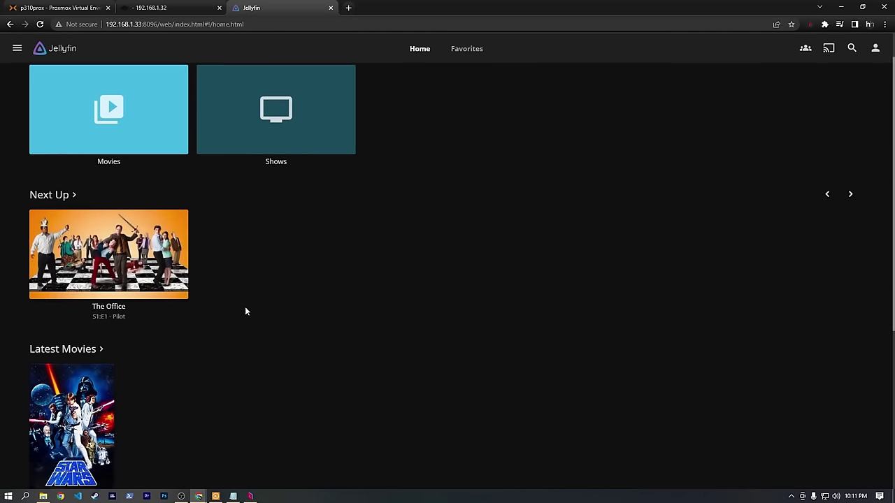
scroll(193, 354, up, 2)
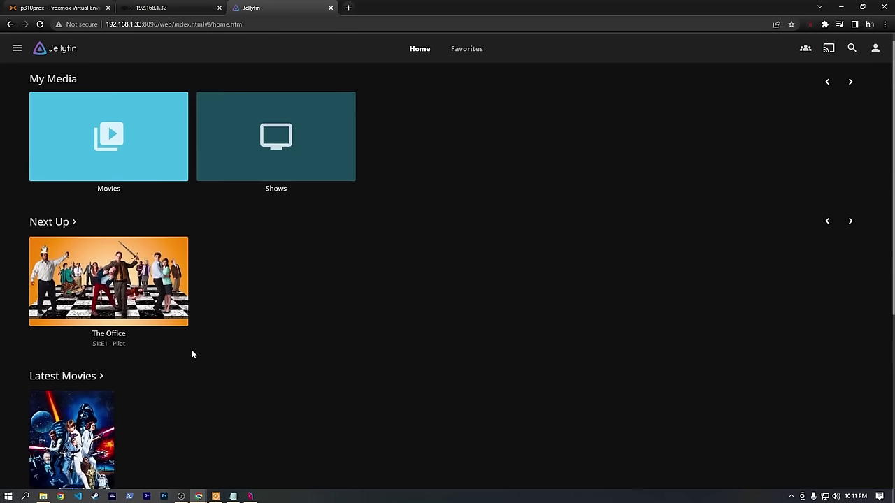
click(110, 348)
scroll(419, 307, down, 5)
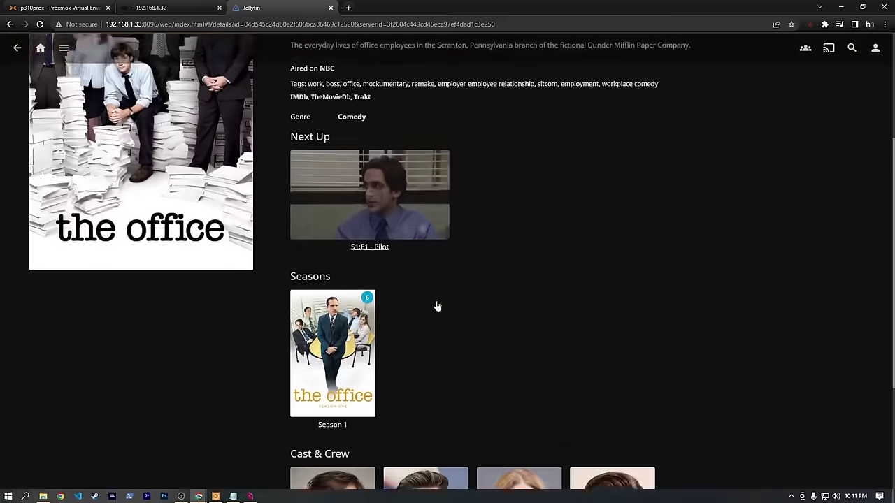
scroll(402, 336, up, 3)
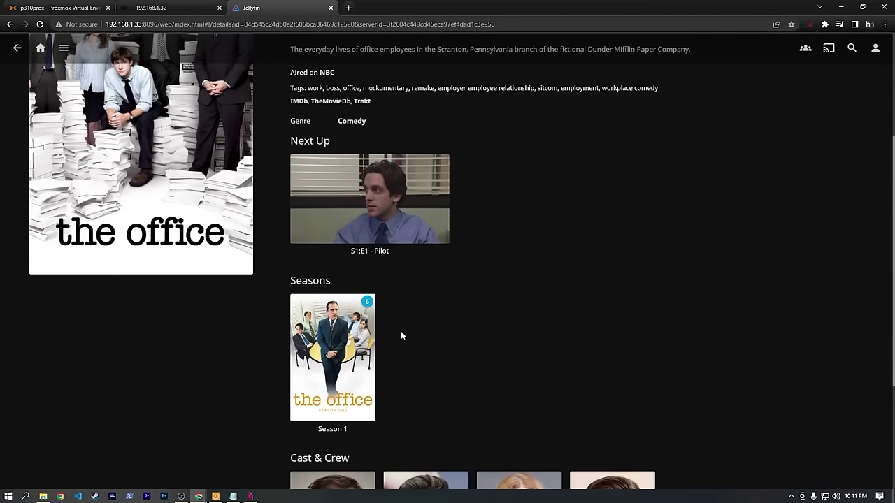
click(331, 429)
scroll(394, 374, down, 5)
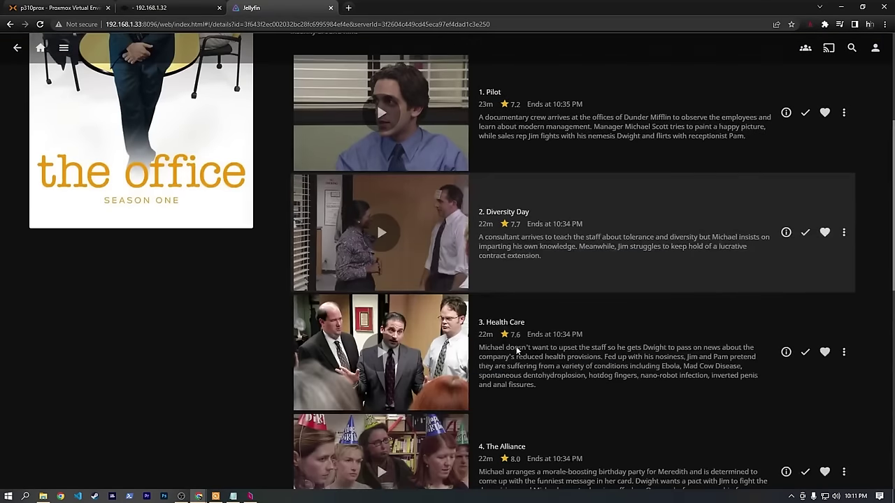
- Test playback of The Office episode 4, The Alliance, by skipping ahead to about 2:15 and 8:57, and close the player
click(382, 279)
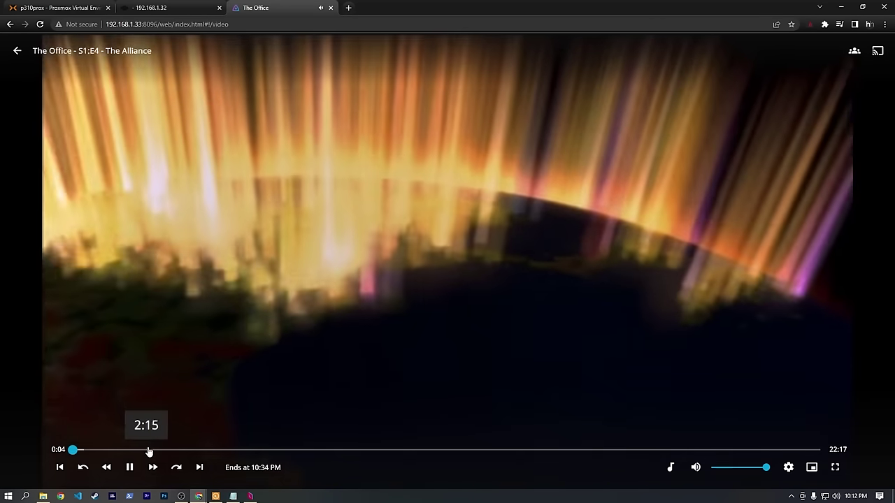
click(149, 451)
click(270, 452)
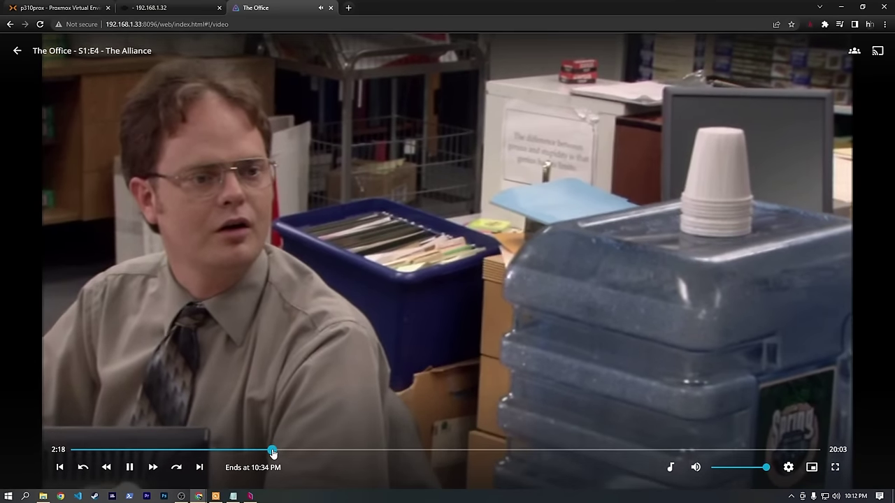
drag(273, 452, 371, 453)
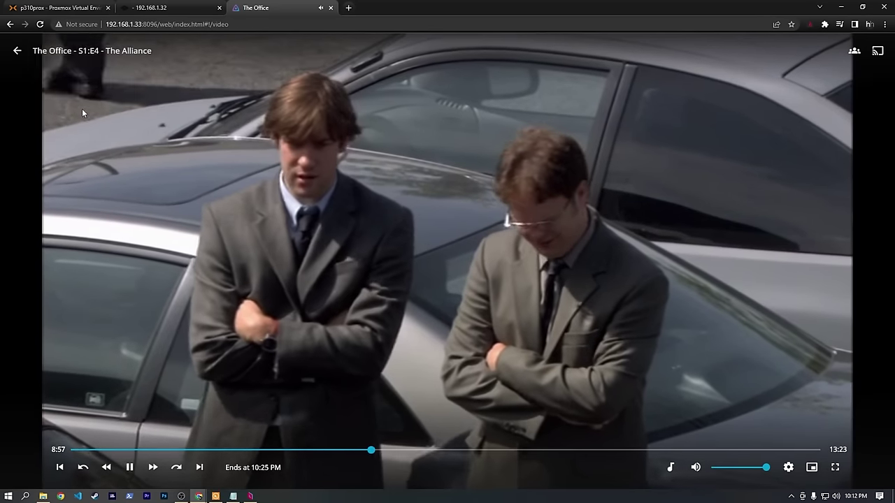
click(18, 51)
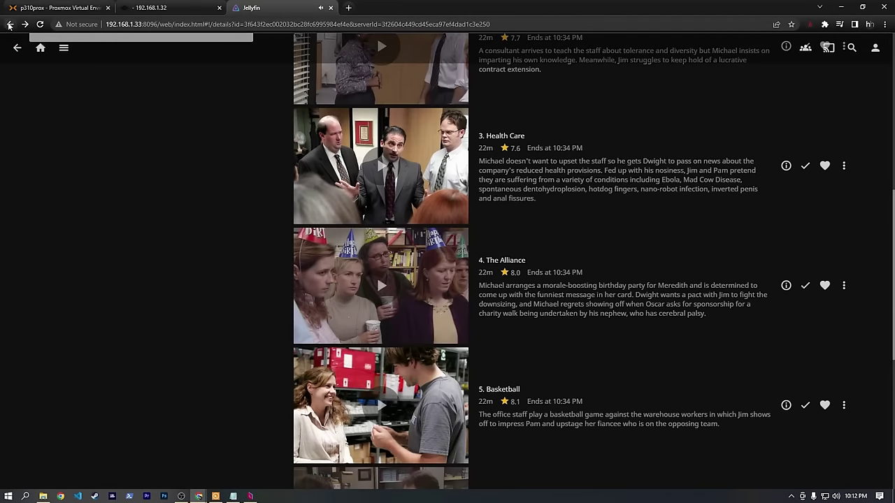
- Return to the Jellyfin home page and open the Star Wars movie's details page
click(18, 49)
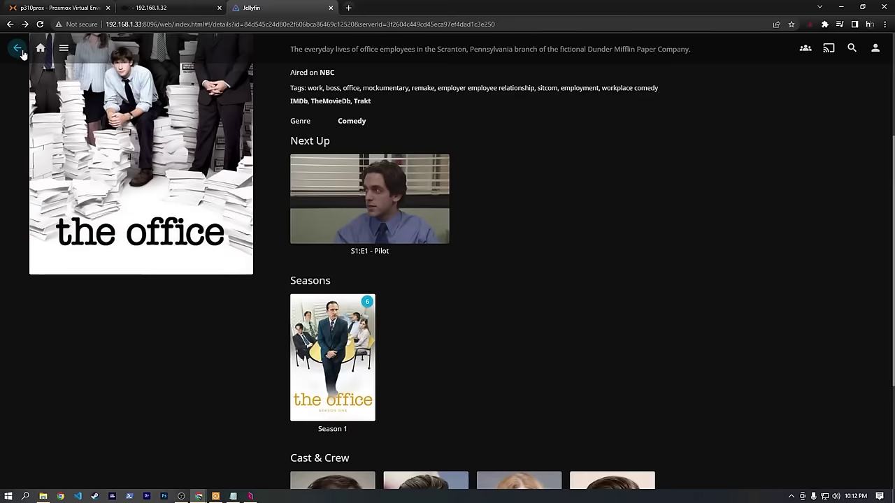
click(18, 47)
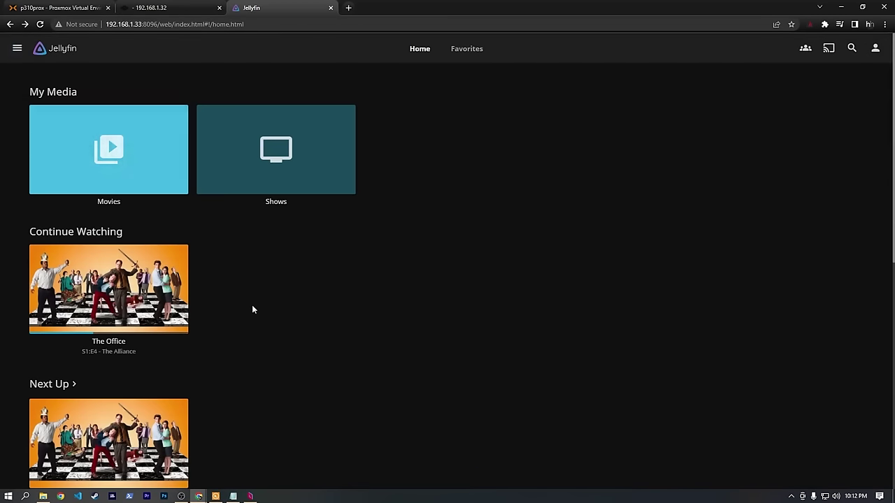
scroll(250, 301, down, 3)
click(60, 302)
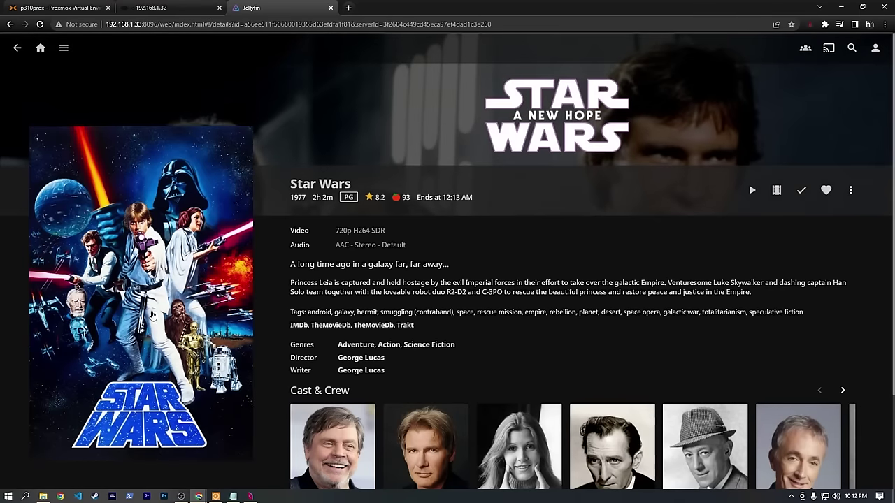
scroll(152, 316, down, 2)
- Play Star Wars, skip ahead to about 40 minutes to test seeking, and pause the movie
click(158, 204)
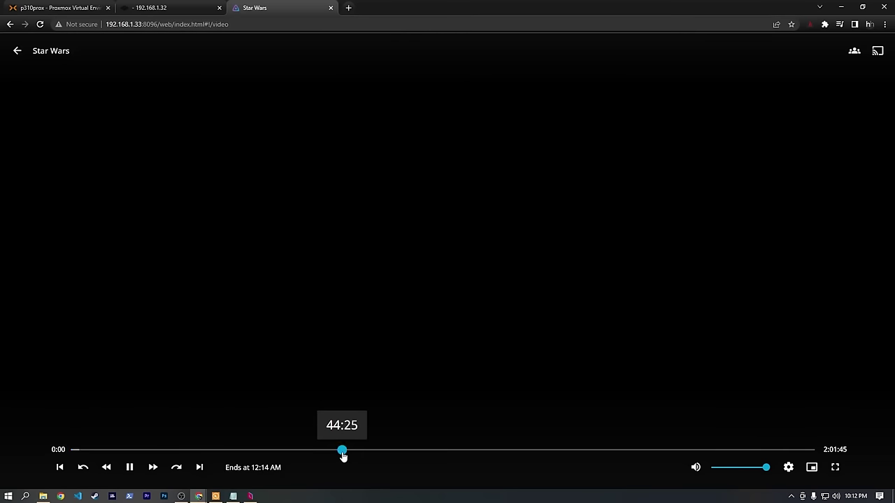
drag(342, 454, 319, 453)
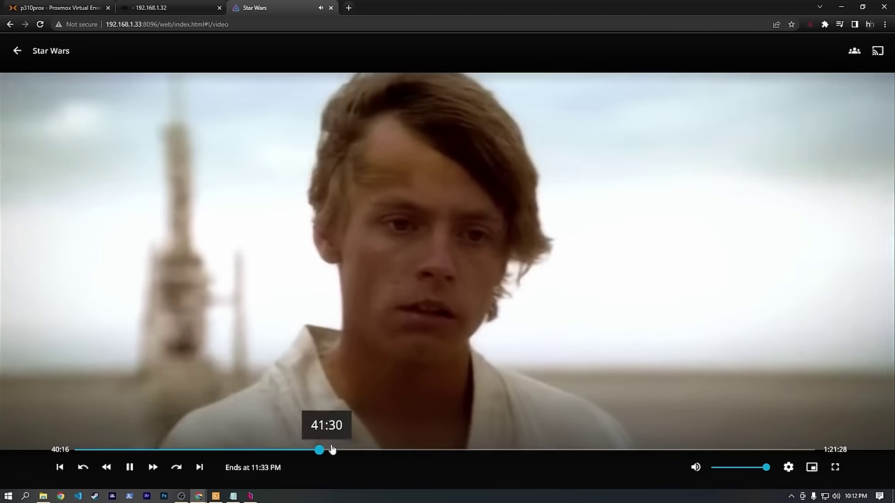
click(130, 473)
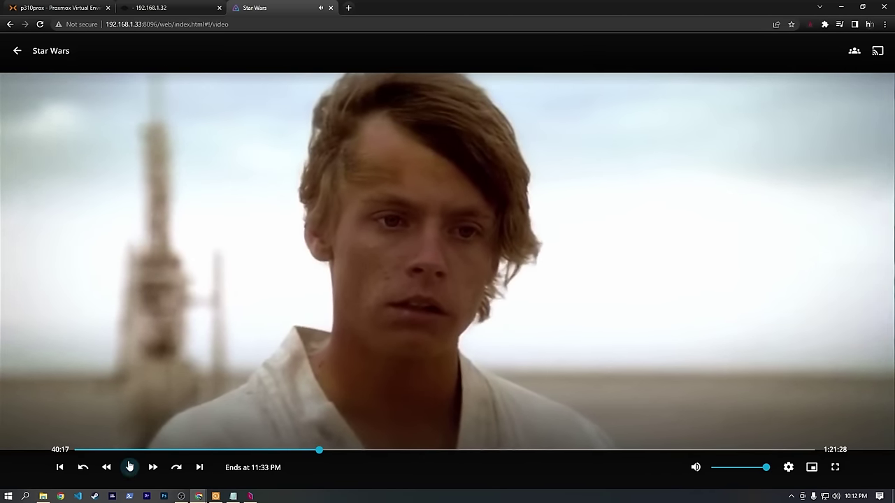